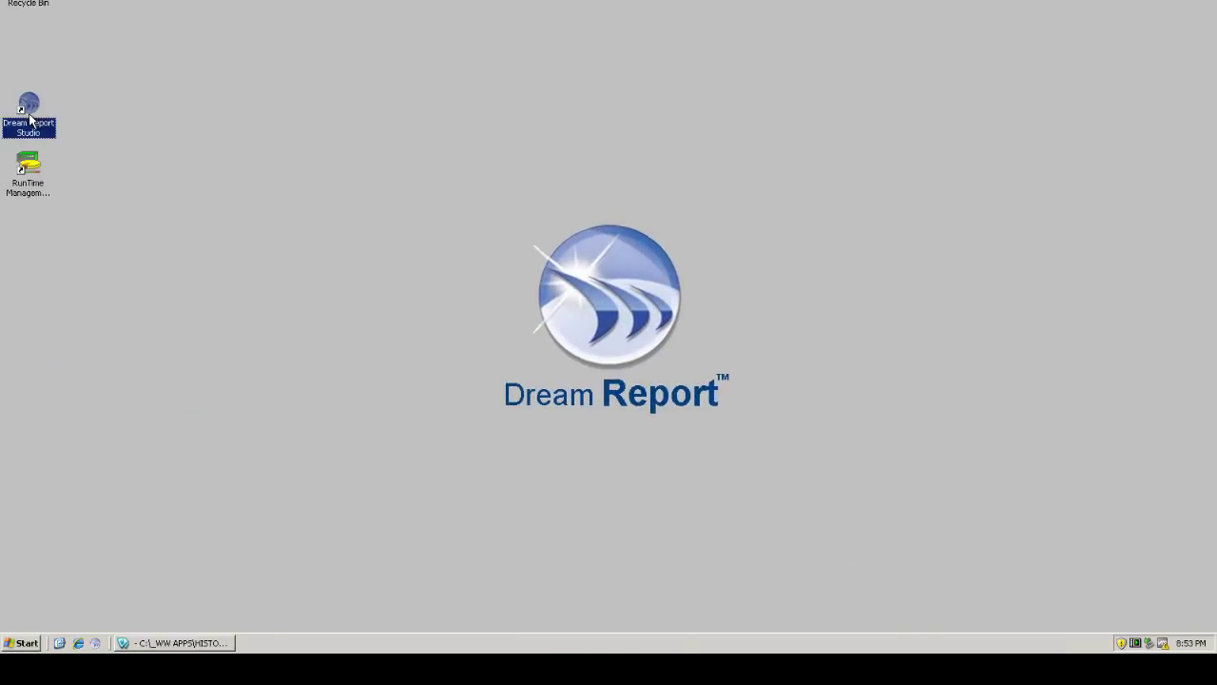
Launch Dream Report Studio and create project InTouch_Reports with big numbers formatted as 1,000,000.
{"action": "double_click", "coordinate": [30, 119]}
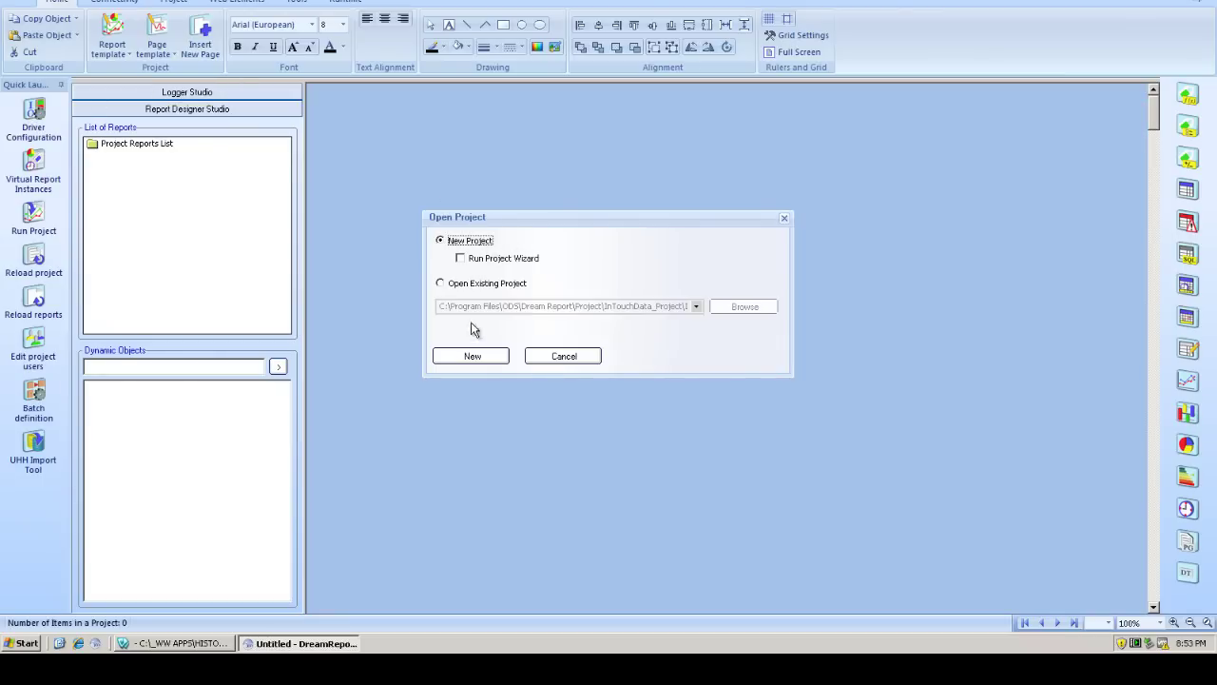
{"action": "left_click", "coordinate": [473, 356]}
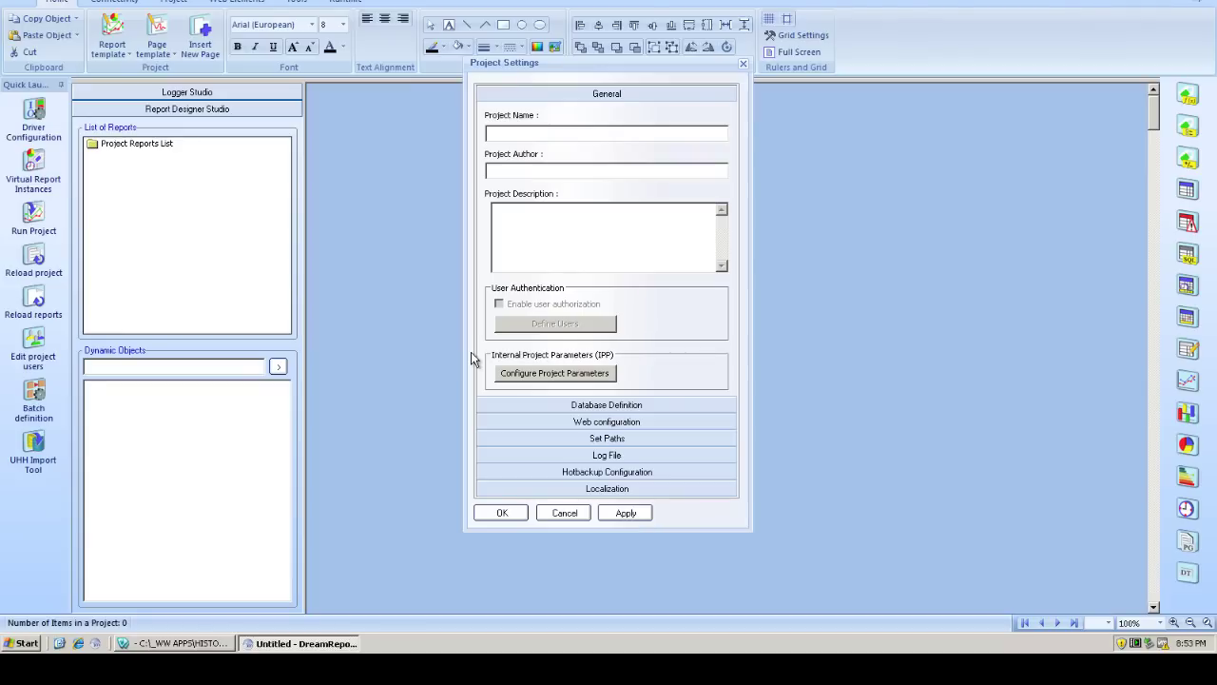
{"action": "type", "text": "InTouch_Reports"}
{"action": "left_click", "coordinate": [623, 488]}
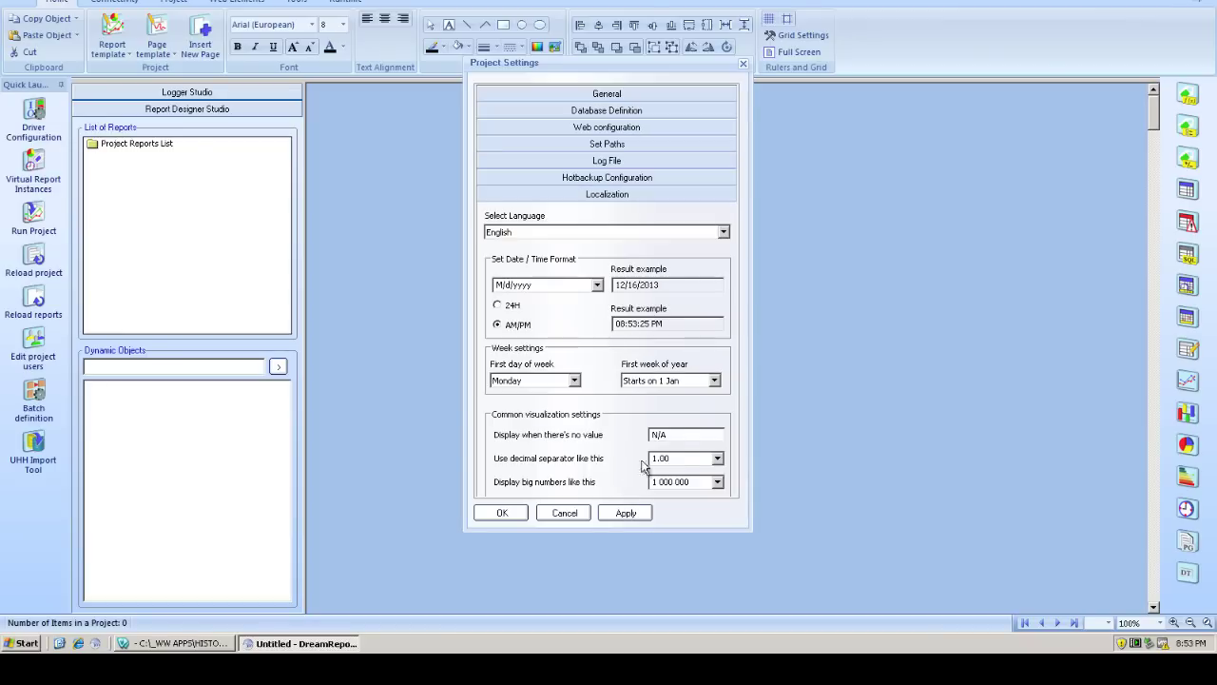
{"action": "left_click", "coordinate": [718, 482]}
{"action": "left_click", "coordinate": [696, 528]}
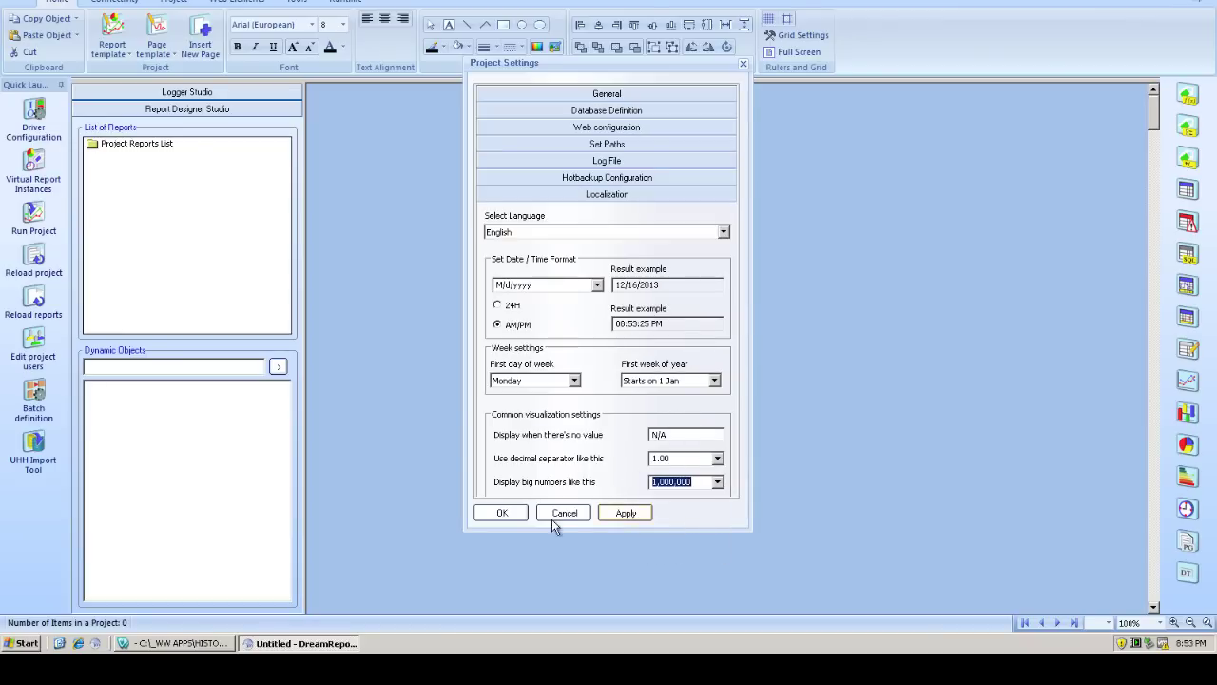
{"action": "left_click", "coordinate": [502, 513]}
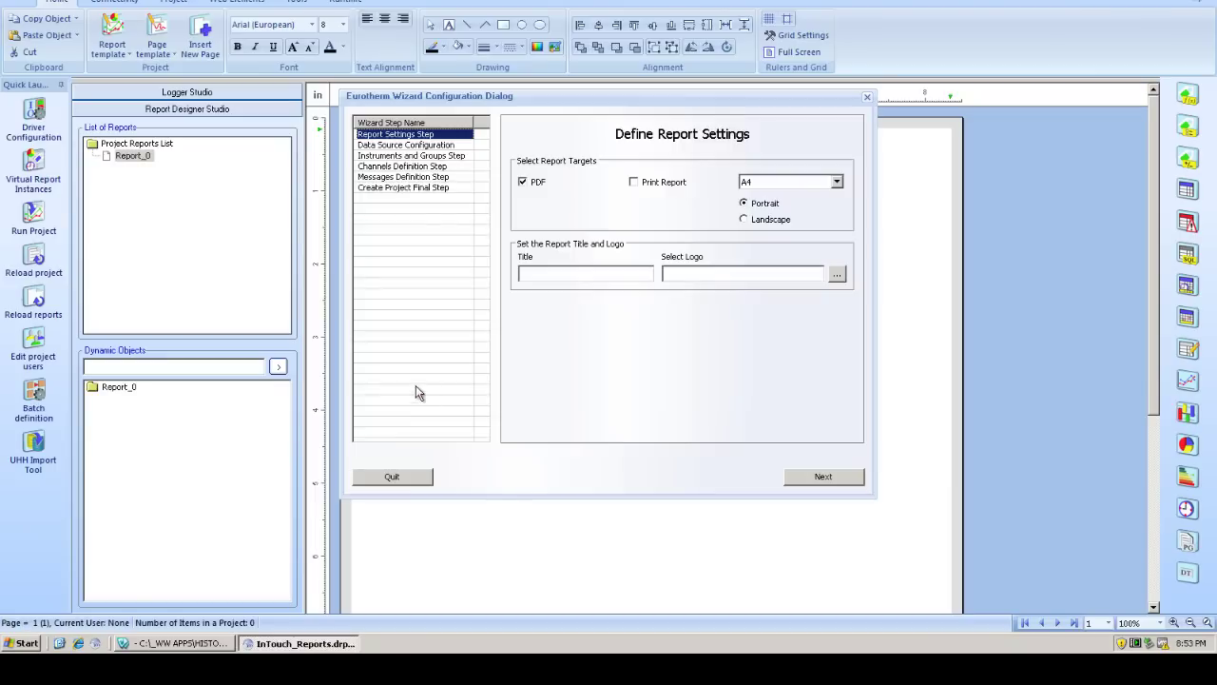
Skip the Eurotherm wizard and start a Wonderware SuiteLink driver named InTouch_RT.
{"action": "left_click", "coordinate": [401, 481]}
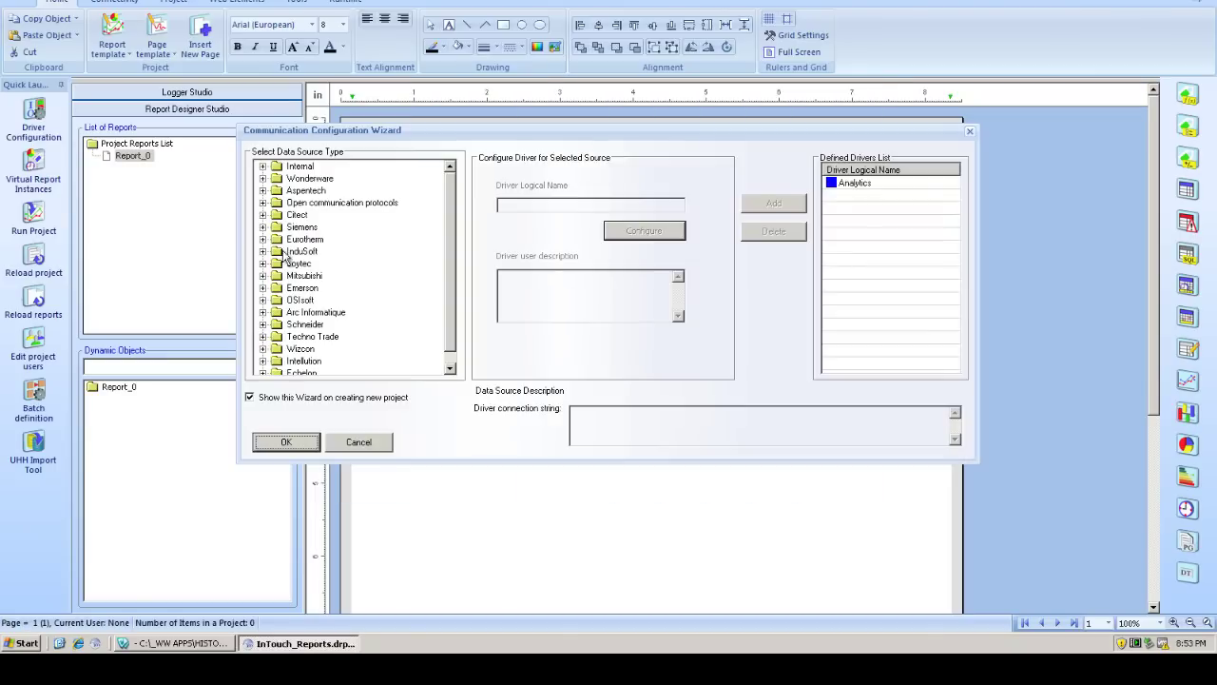
{"action": "left_click", "coordinate": [262, 179]}
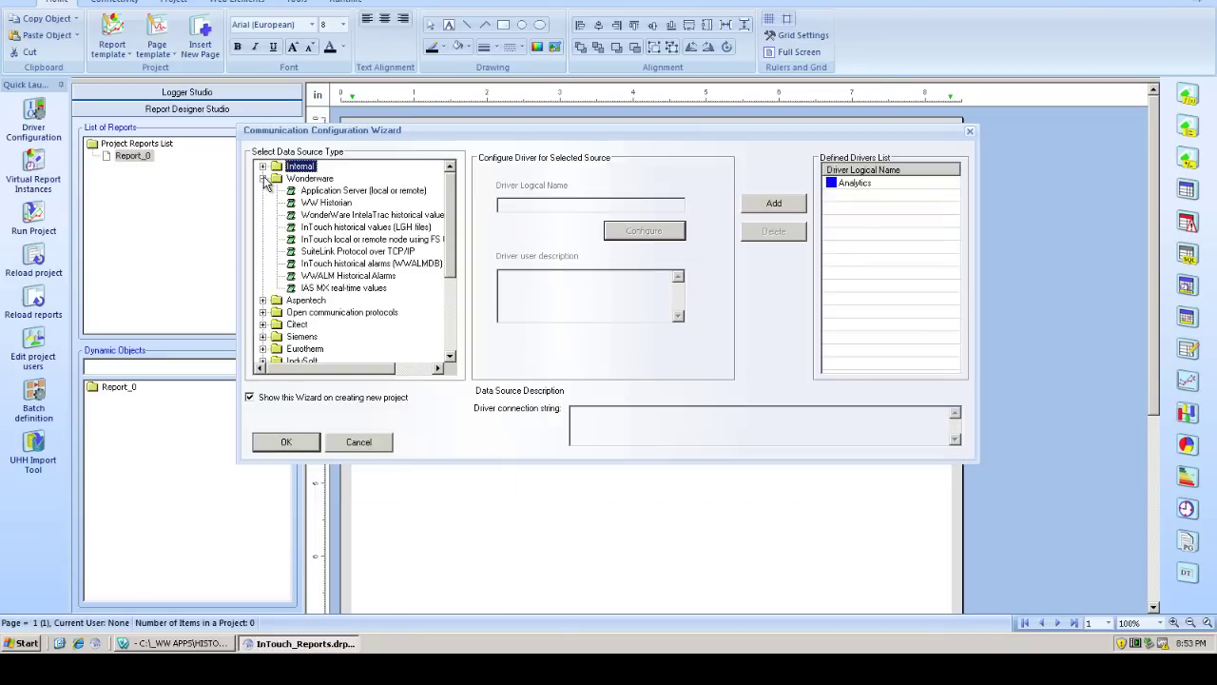
{"action": "left_click", "coordinate": [338, 251]}
{"action": "left_click", "coordinate": [508, 206]}
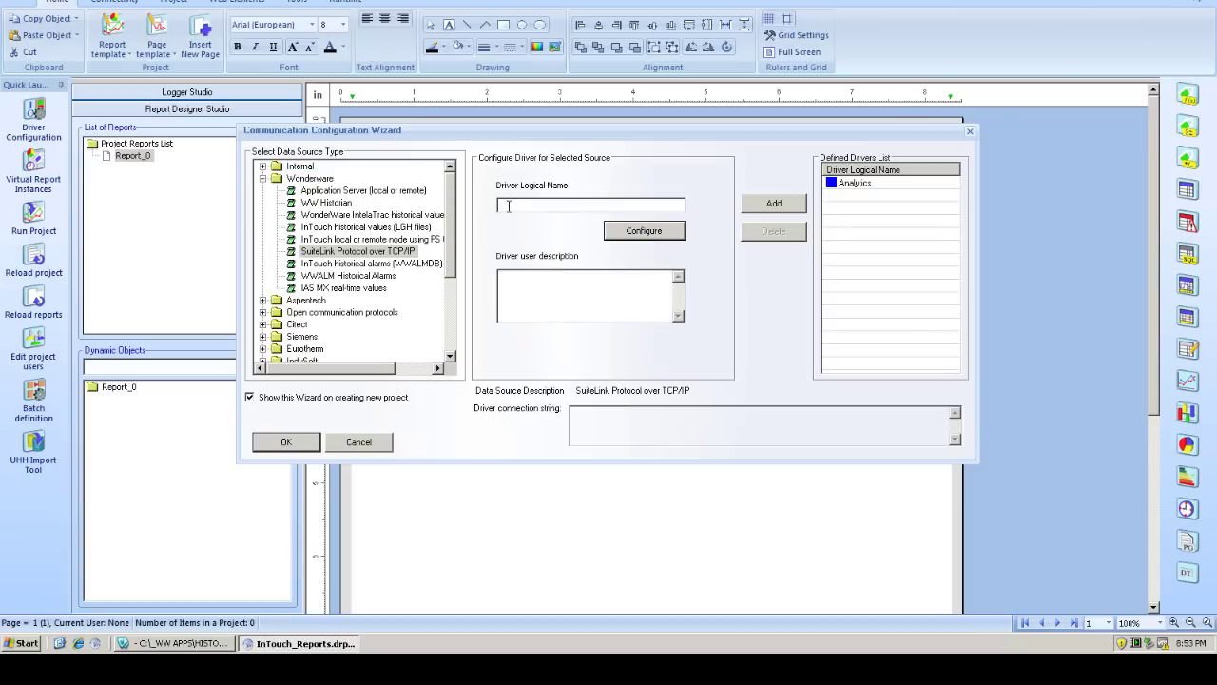
{"action": "type", "text": "InTouch_RT"}
Import InTouch_RT's tags from the Historian Reactor project folder under C:\WW Apps.
{"action": "left_click", "coordinate": [644, 231]}
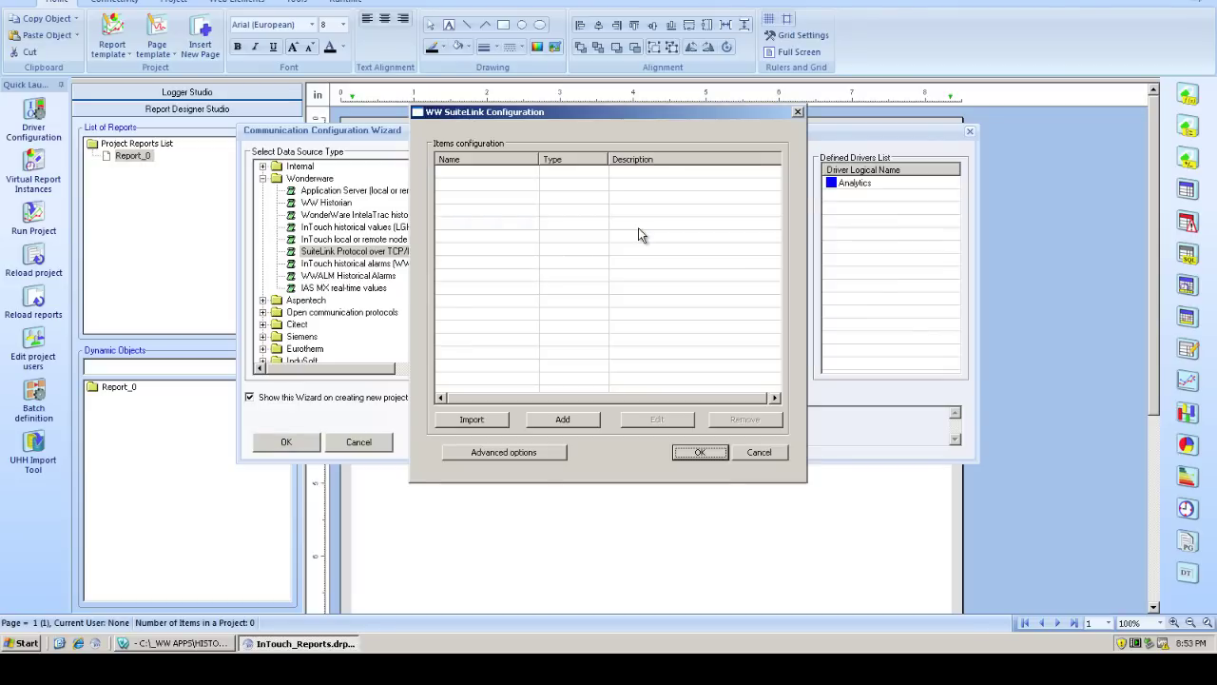
{"action": "left_click", "coordinate": [480, 423]}
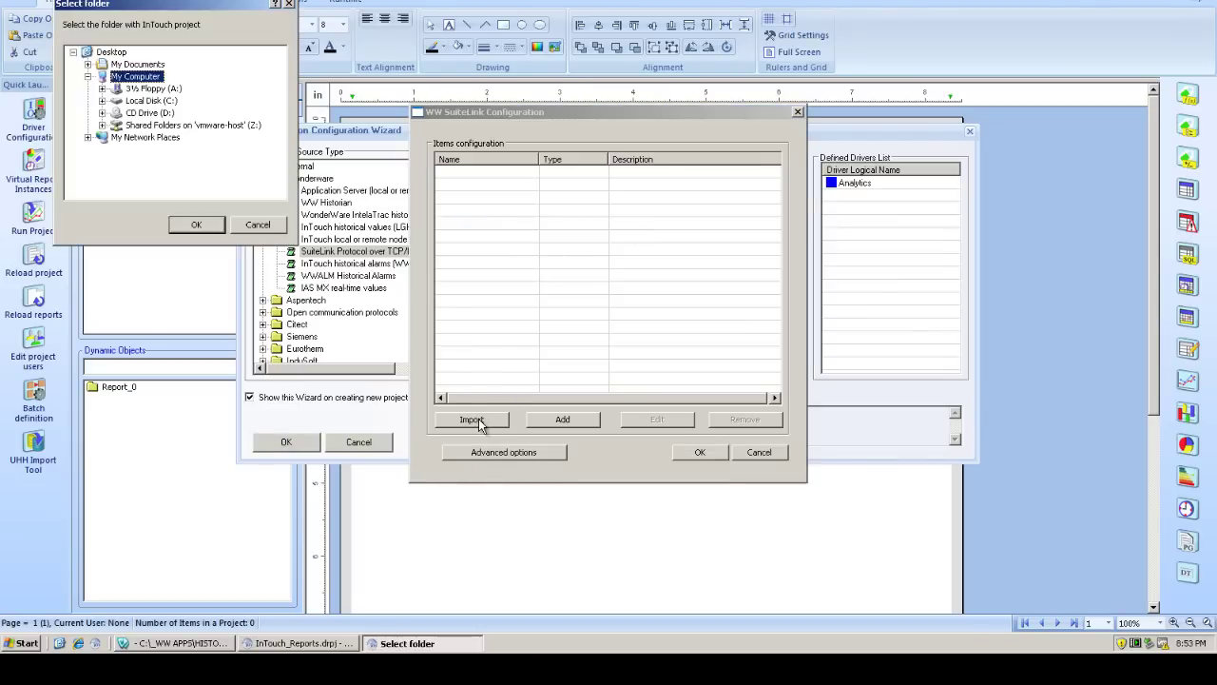
{"action": "left_click", "coordinate": [153, 101]}
{"action": "double_click", "coordinate": [162, 103]}
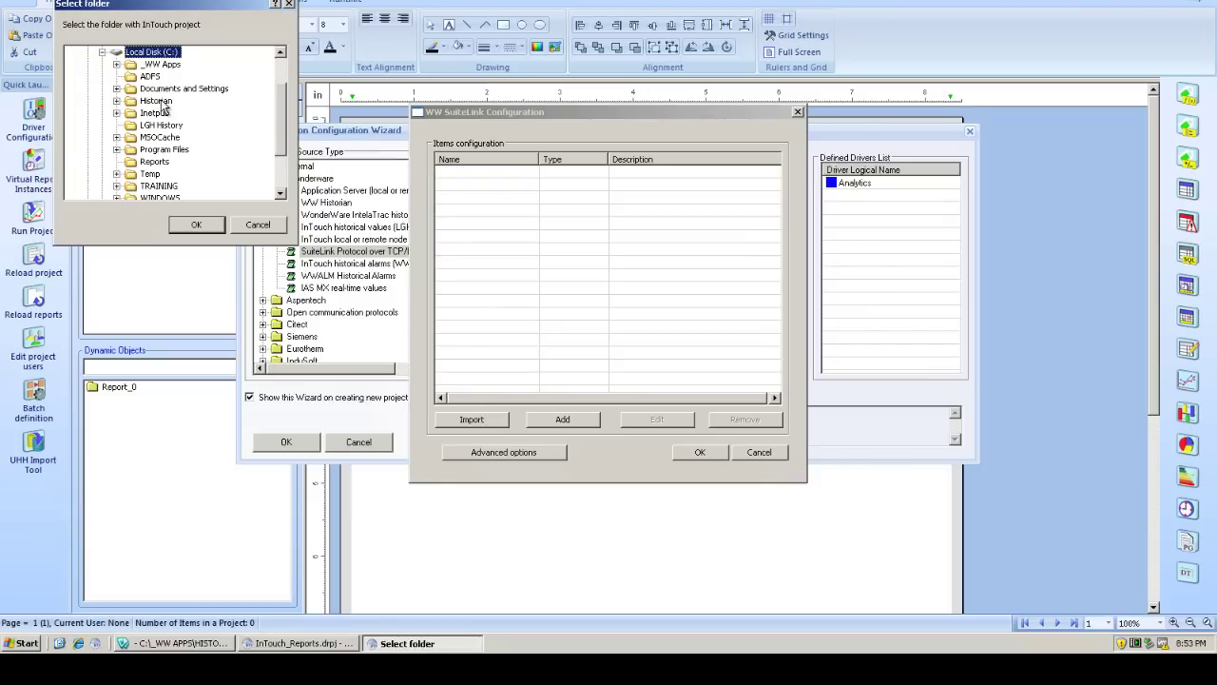
{"action": "double_click", "coordinate": [164, 64]}
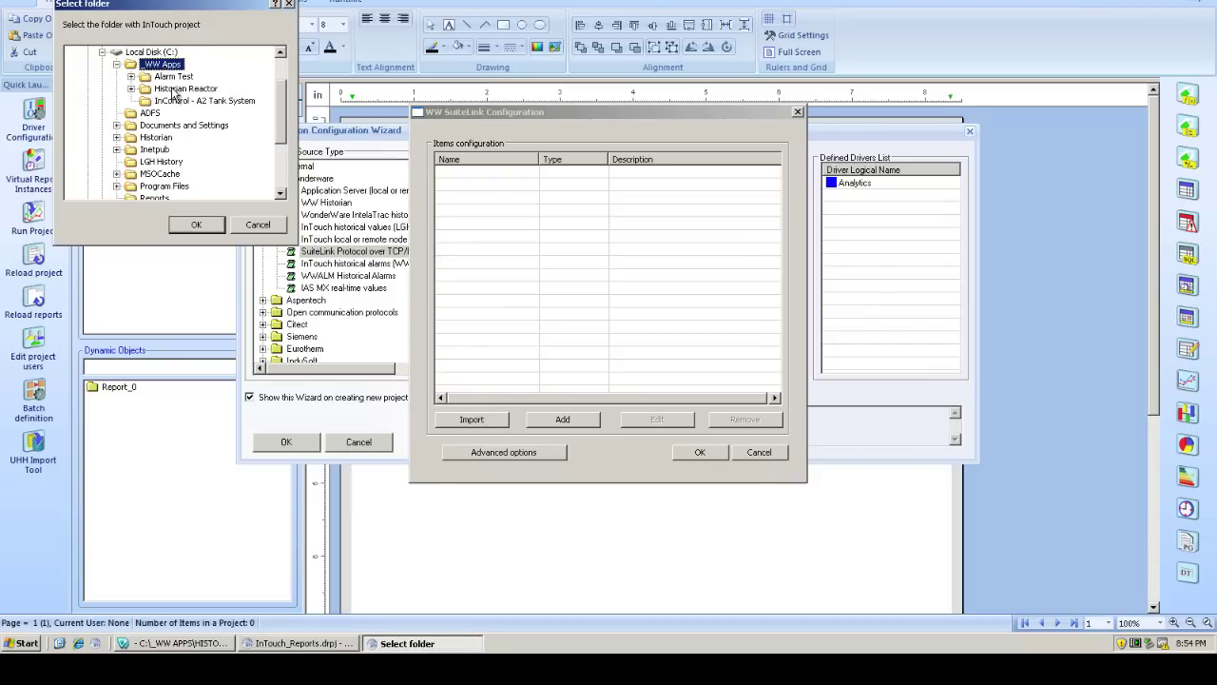
{"action": "double_click", "coordinate": [176, 90]}
{"action": "left_click", "coordinate": [195, 226]}
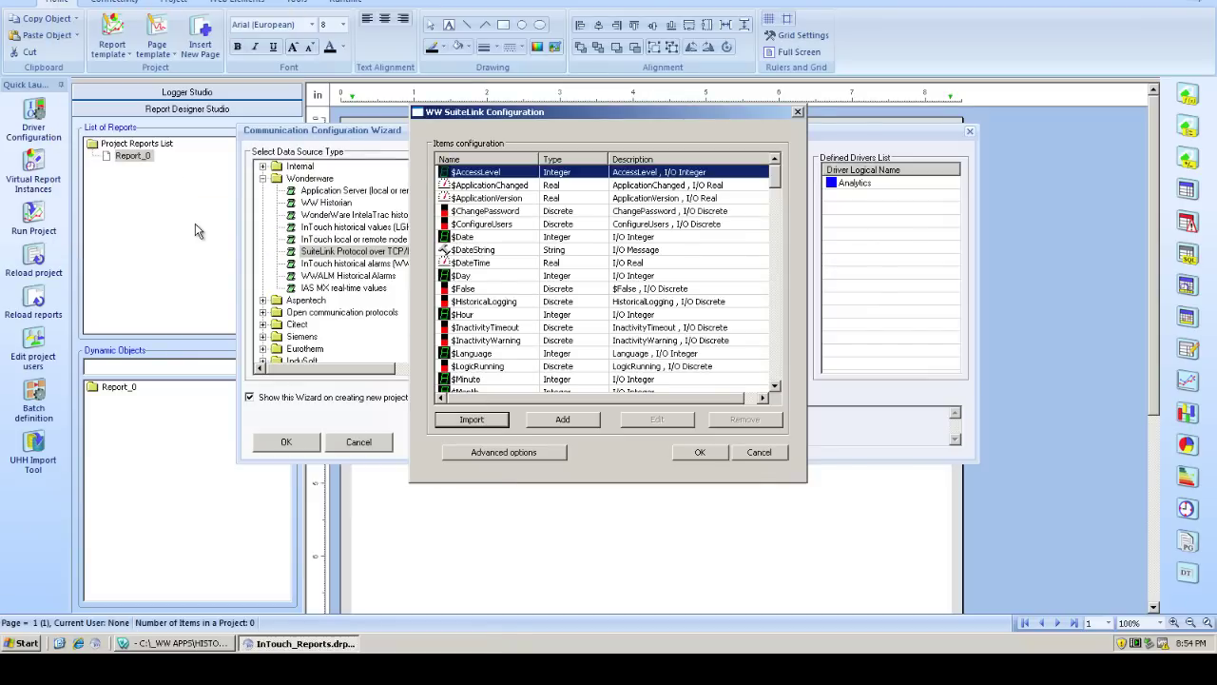
{"action": "left_click_drag", "start_coordinate": [772, 184], "coordinate": [791, 322]}
Accept the SuiteLink connection settings (localhost) and add InTouch_RT to the defined drivers.
{"action": "left_click", "coordinate": [521, 451]}
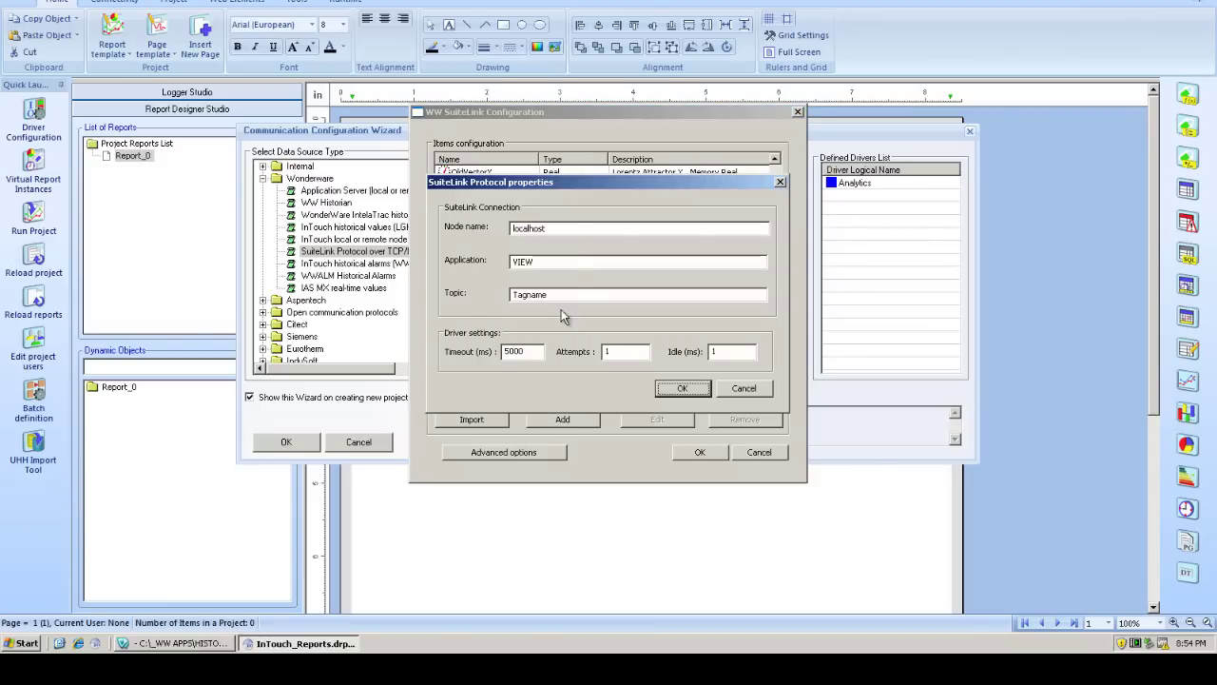
{"action": "left_click_drag", "start_coordinate": [557, 228], "coordinate": [498, 230]}
{"action": "left_click", "coordinate": [681, 388]}
{"action": "left_click", "coordinate": [698, 452]}
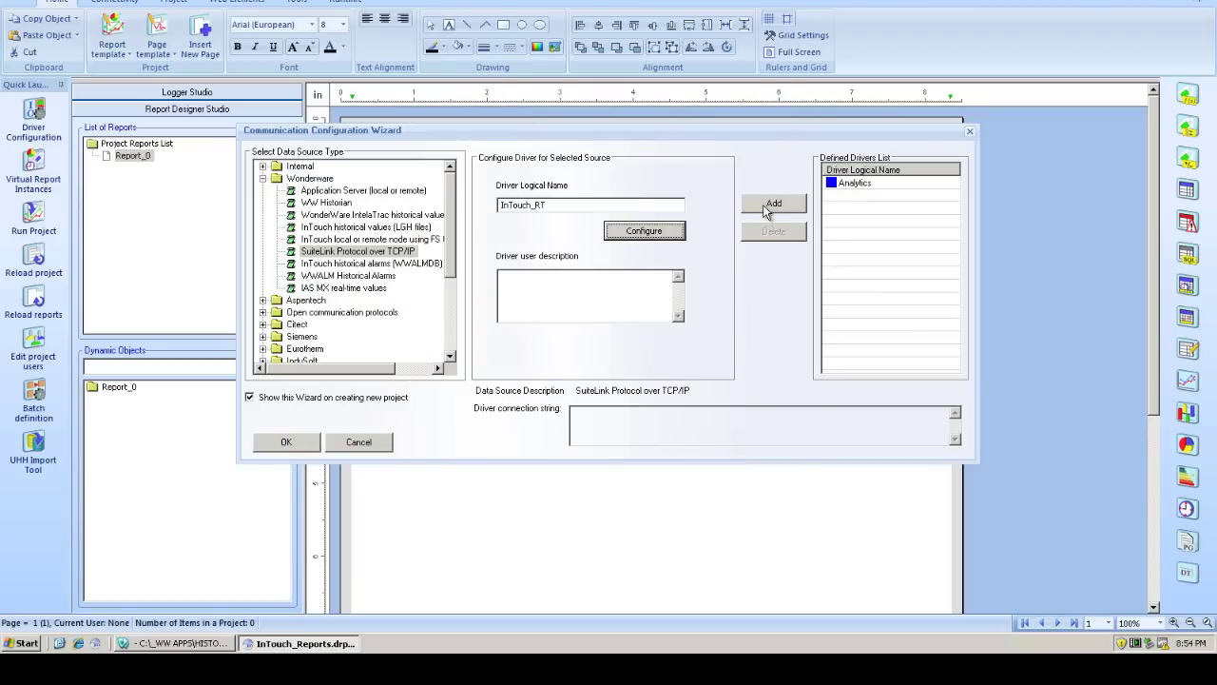
{"action": "left_click", "coordinate": [767, 208]}
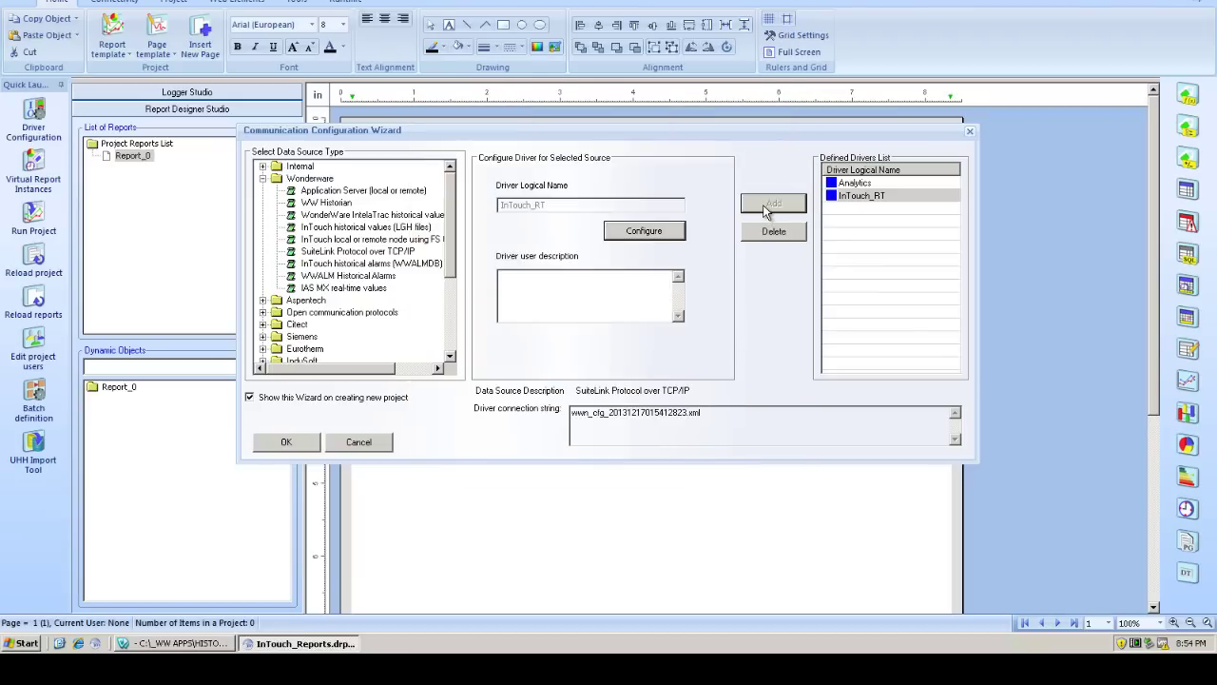
Add an InTouch_LGH driver reading LGH files from C:\LGH History, then close the wizard.
{"action": "left_click", "coordinate": [328, 228]}
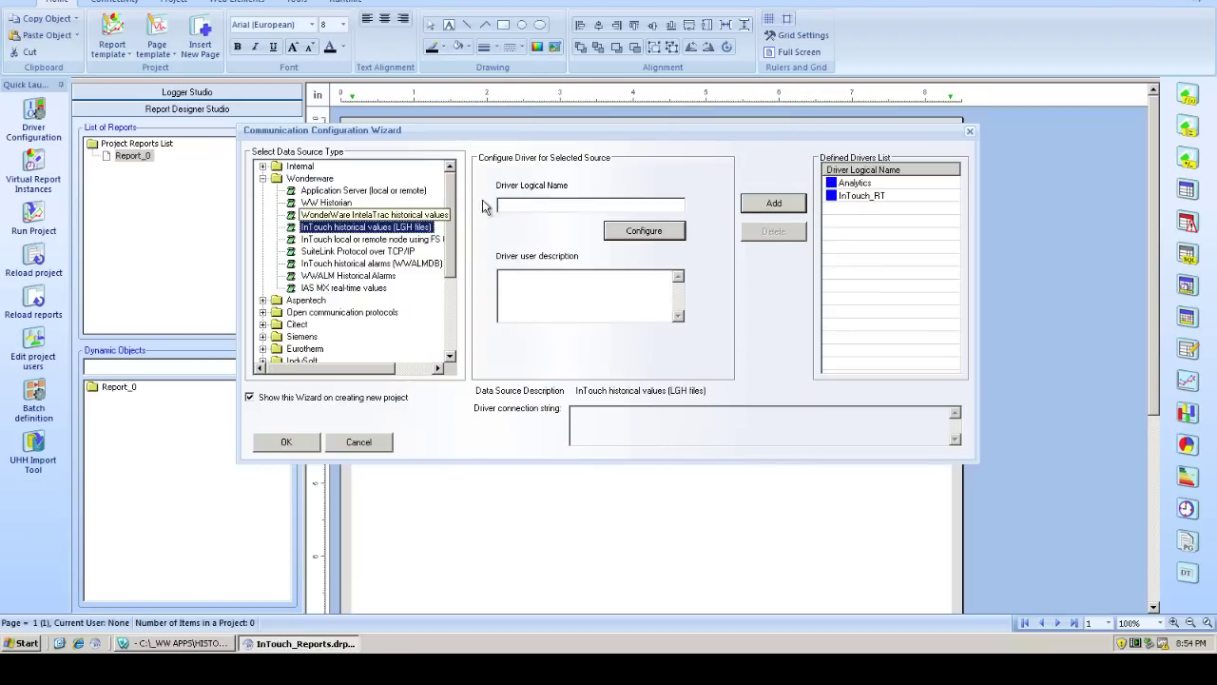
{"action": "left_click", "coordinate": [507, 203]}
{"action": "type", "text": "InTouch_LGH"}
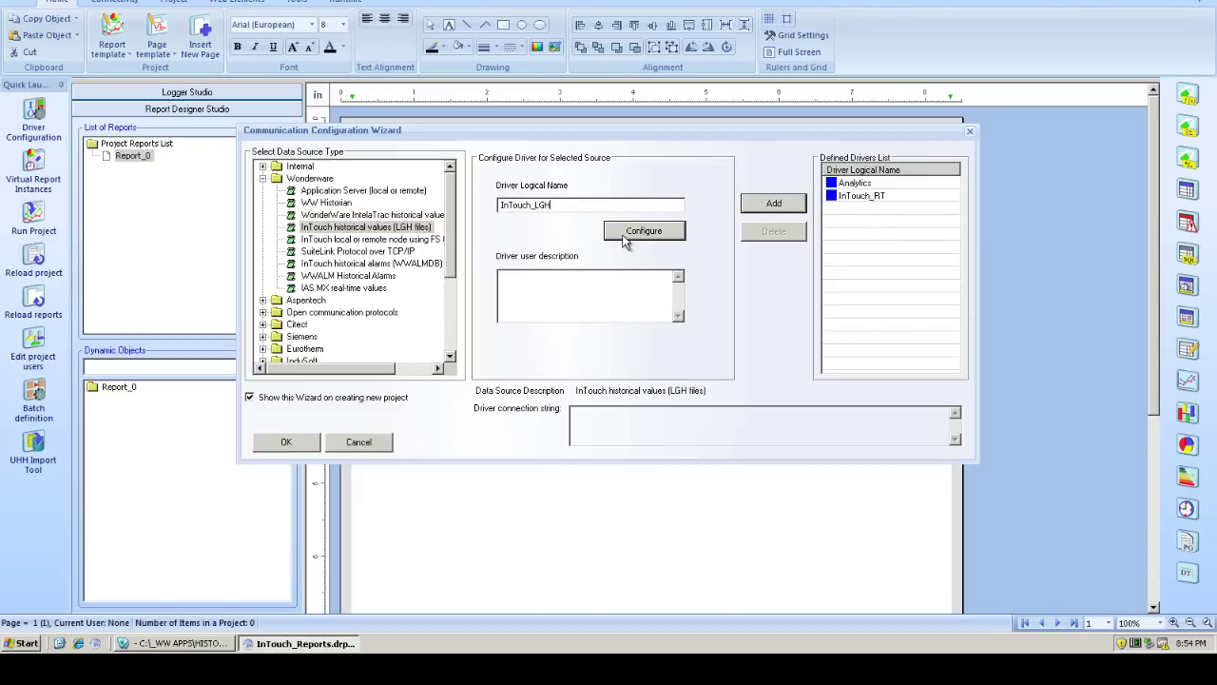
{"action": "left_click", "coordinate": [630, 232]}
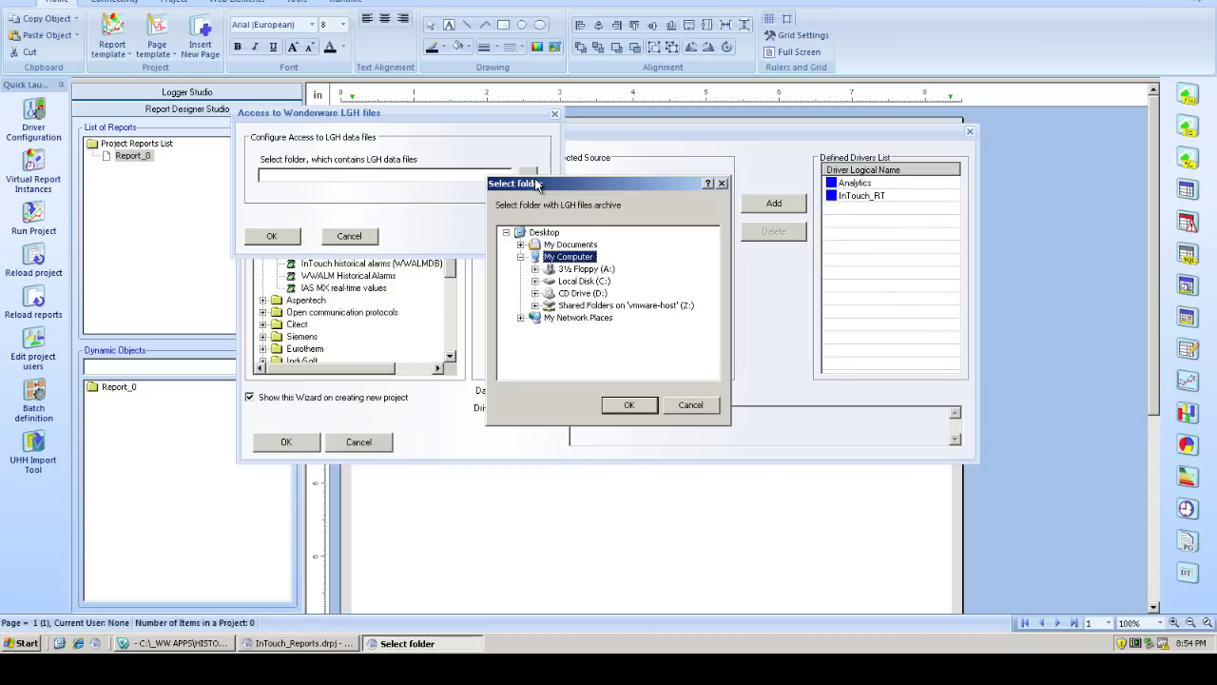
{"action": "double_click", "coordinate": [584, 281]}
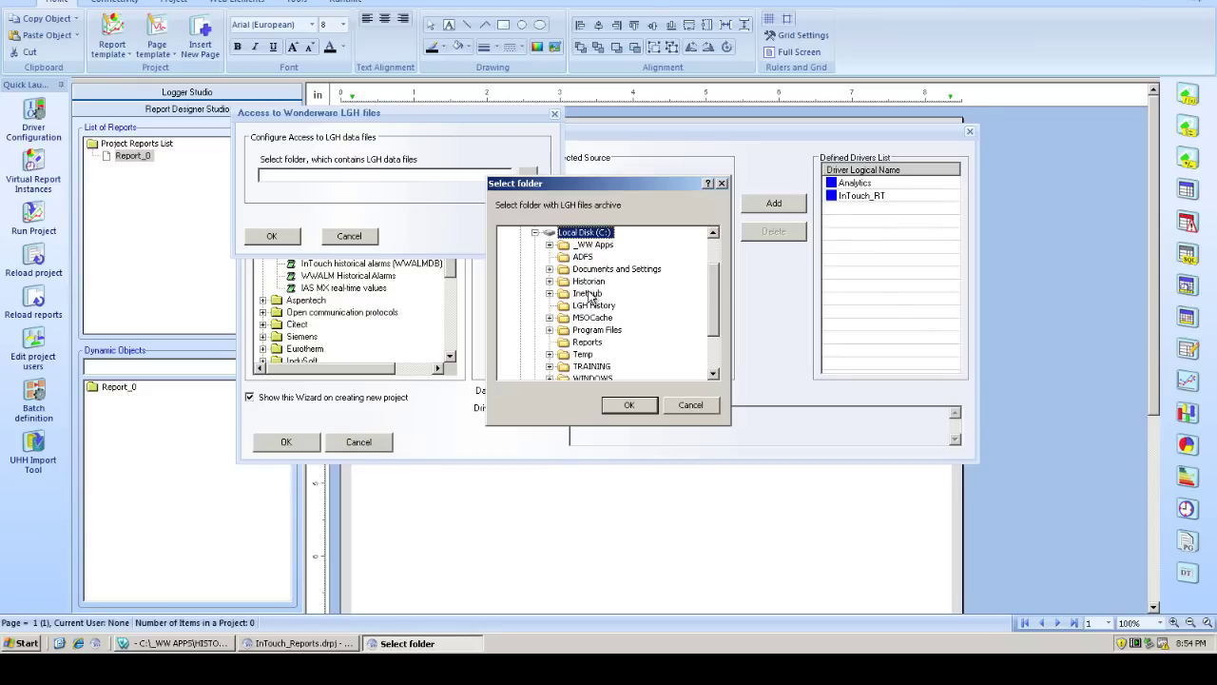
{"action": "left_click", "coordinate": [597, 305]}
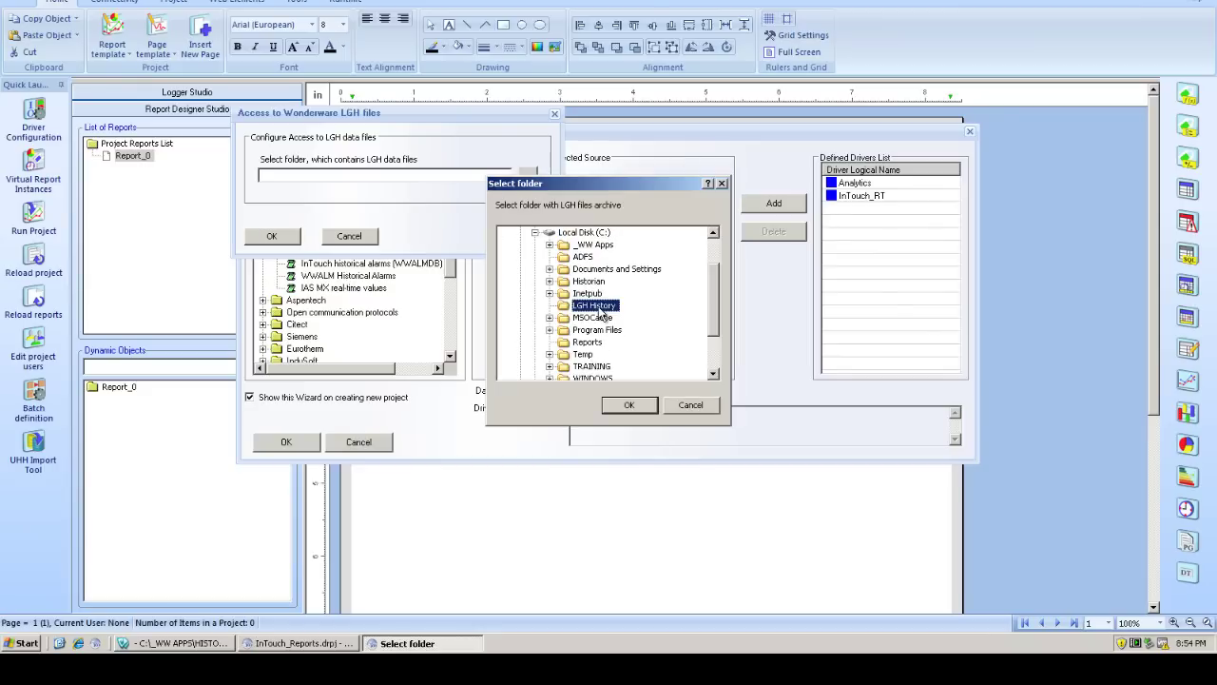
{"action": "left_click", "coordinate": [616, 407]}
{"action": "left_click", "coordinate": [271, 235]}
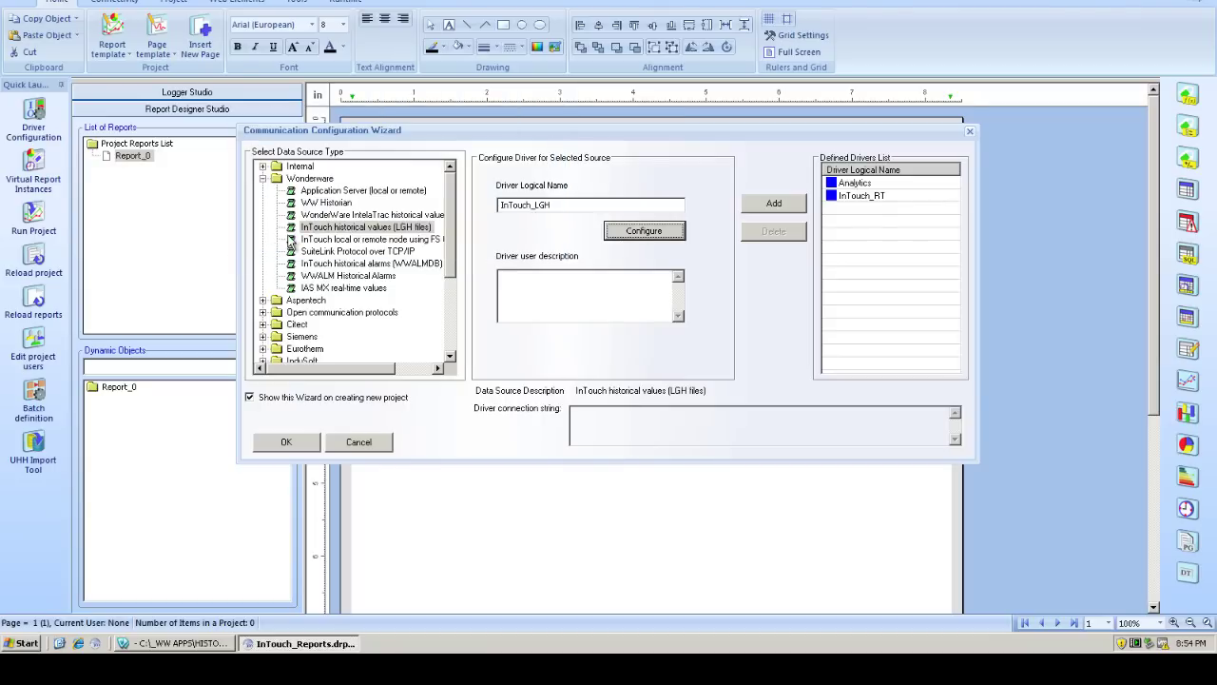
{"action": "left_click", "coordinate": [757, 204]}
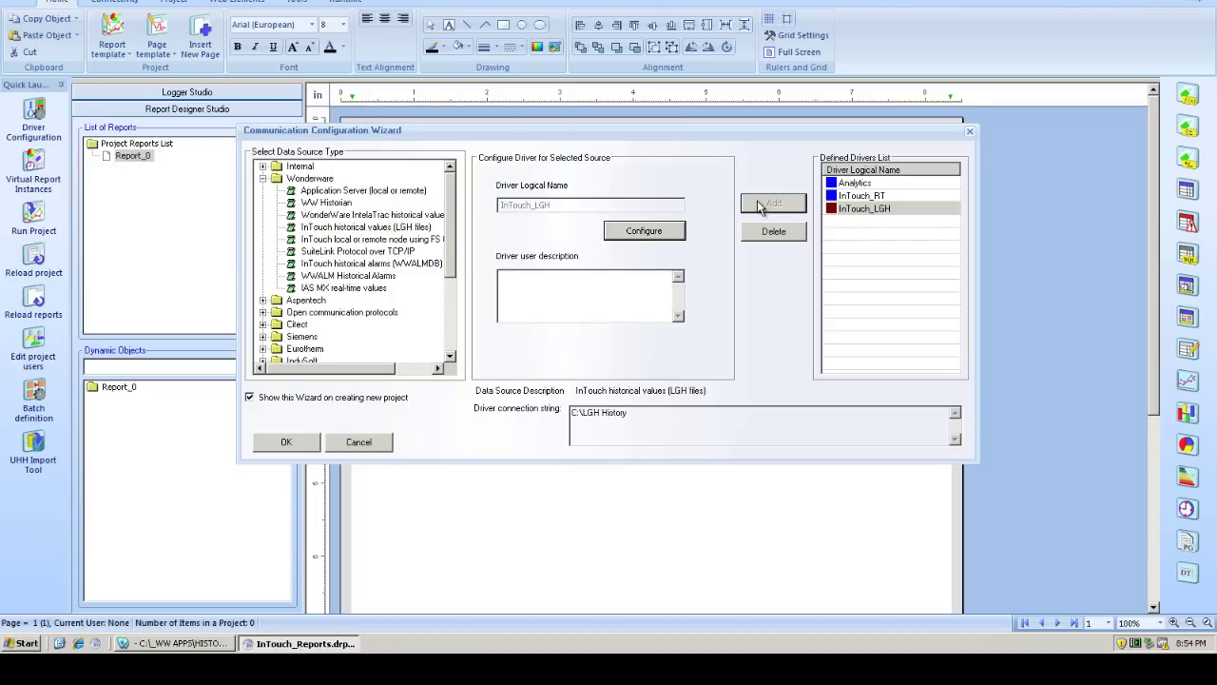
{"action": "left_click", "coordinate": [315, 445]}
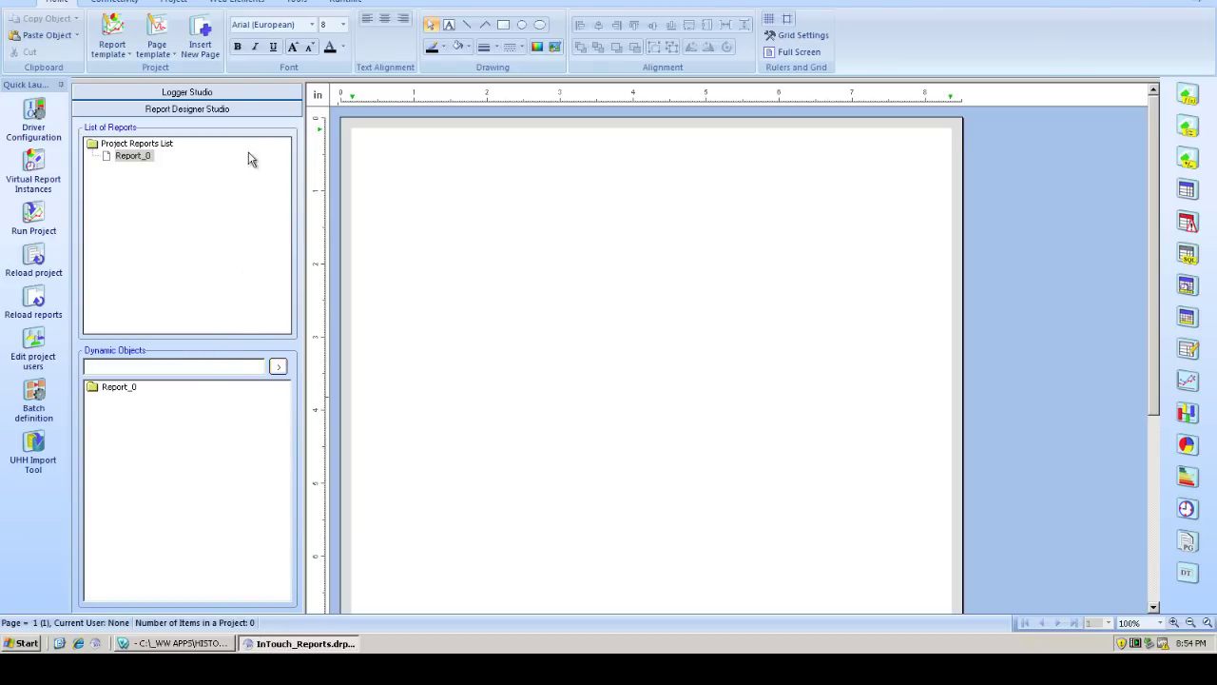
In Logger Studio, add item group gr10secAnalogs with InTouch_RT as its group source.
{"action": "left_click", "coordinate": [241, 95]}
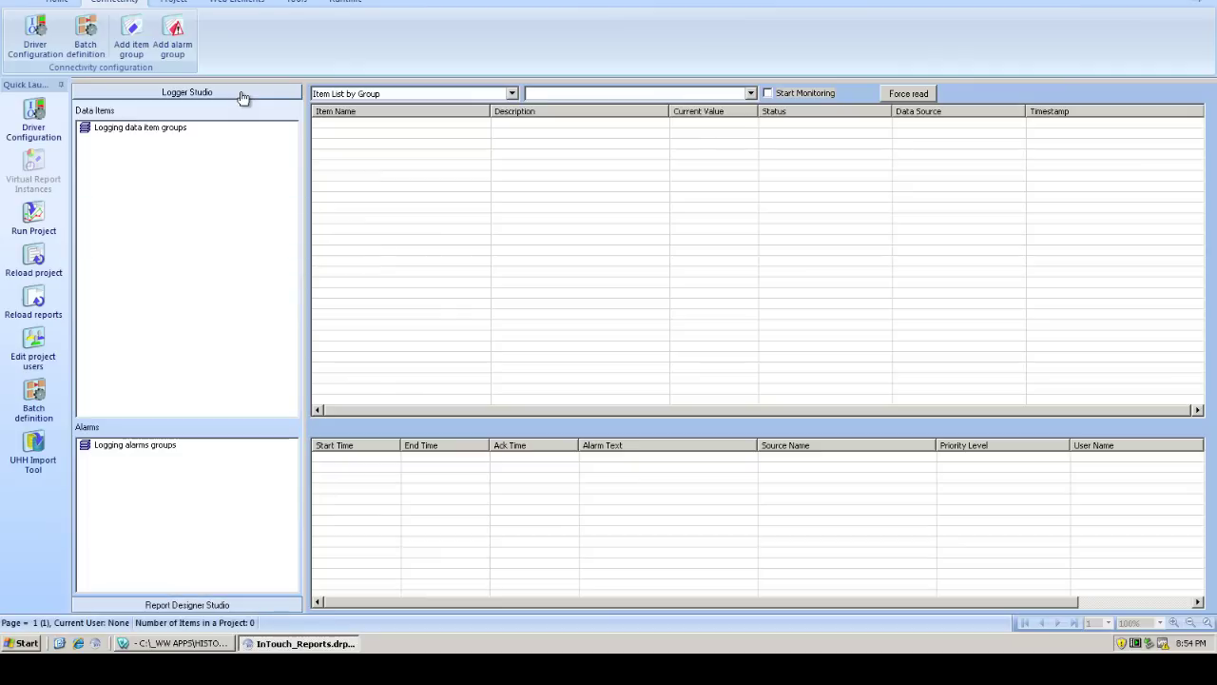
{"action": "right_click", "coordinate": [149, 163]}
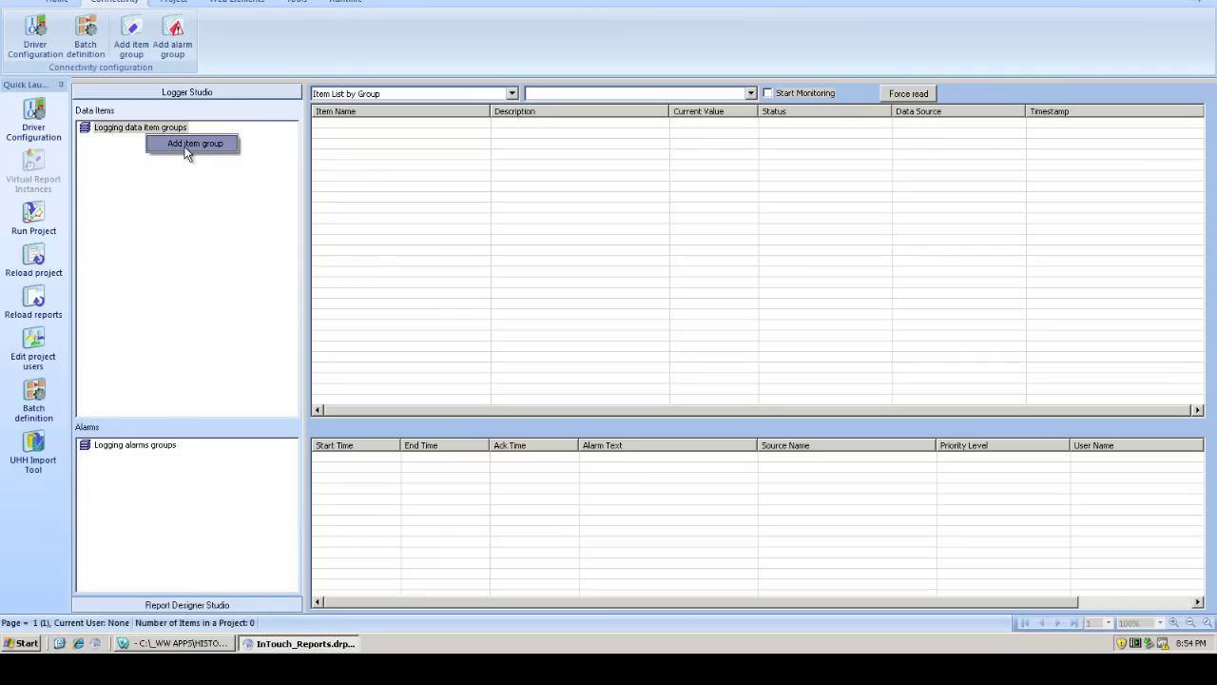
{"action": "left_click", "coordinate": [187, 146]}
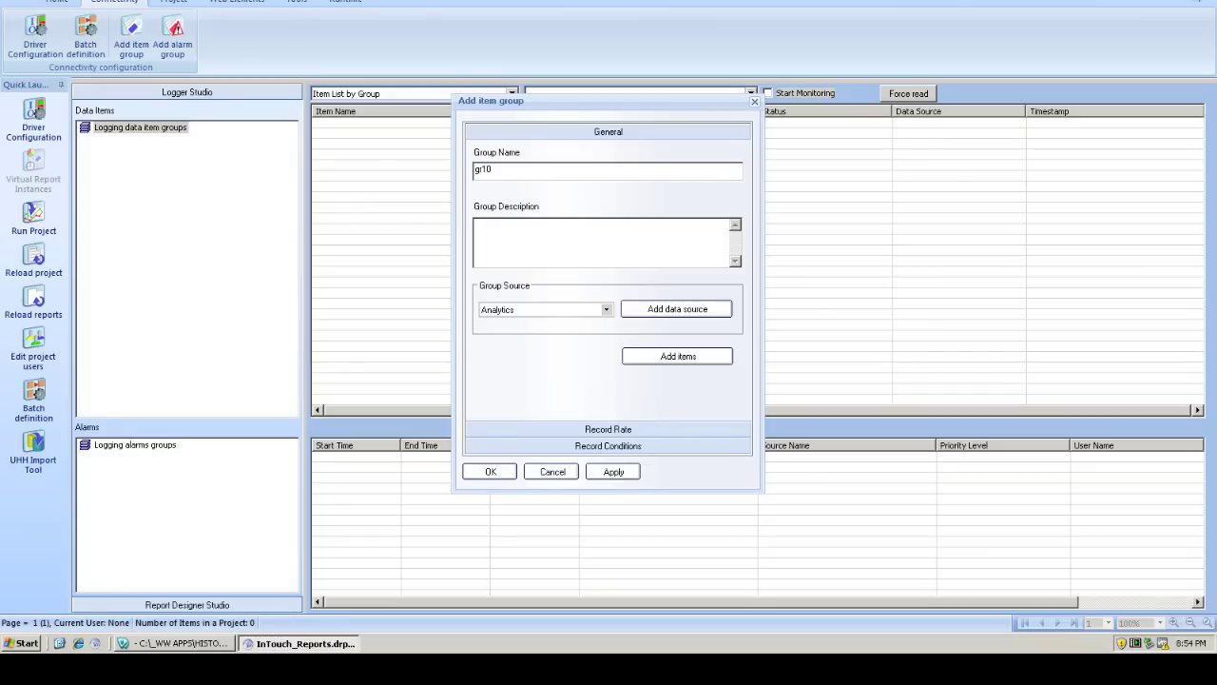
{"action": "type", "text": "gr10secAnalogs"}
{"action": "left_click", "coordinate": [606, 309]}
{"action": "left_click", "coordinate": [566, 335]}
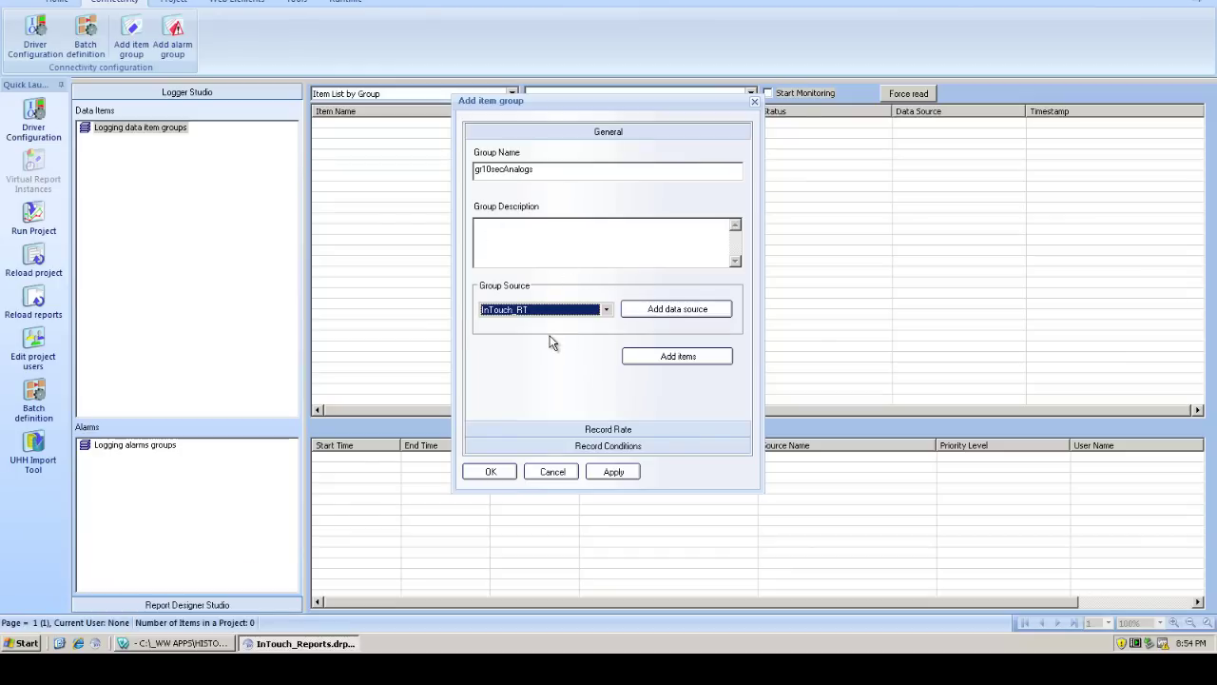
Add Flow01, Flow02 and Flow03 from InTouch_RT to gr10secAnalogs.
{"action": "left_click", "coordinate": [678, 357]}
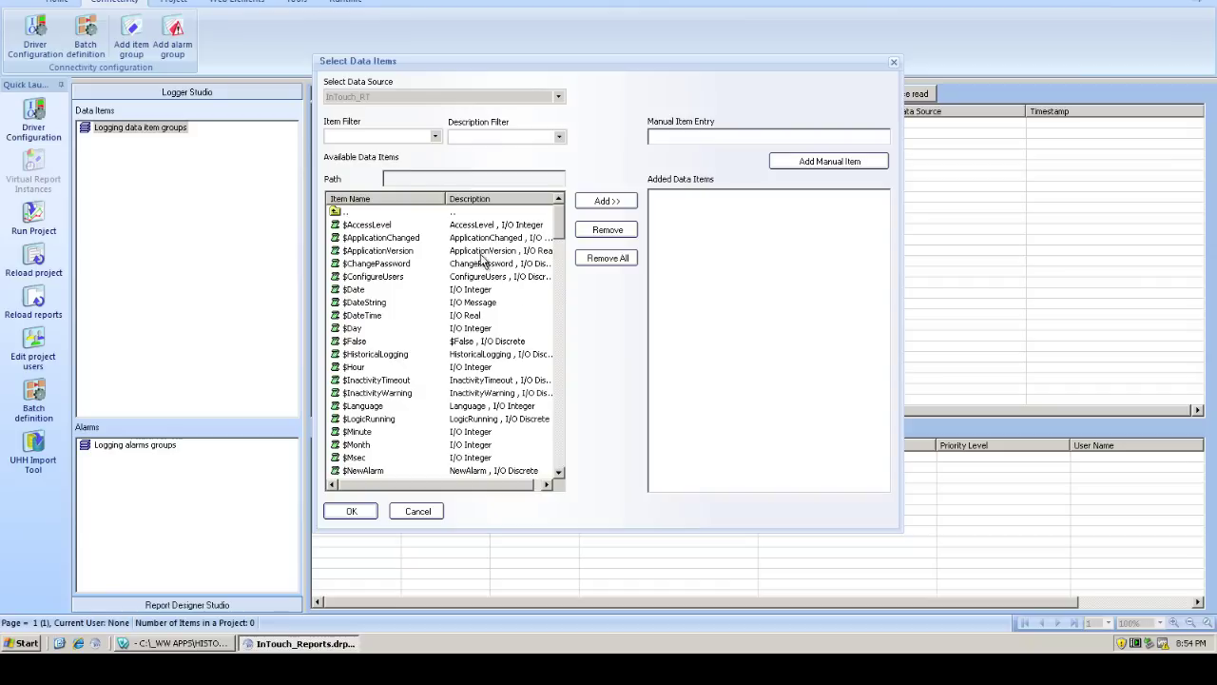
{"action": "left_click", "coordinate": [559, 354]}
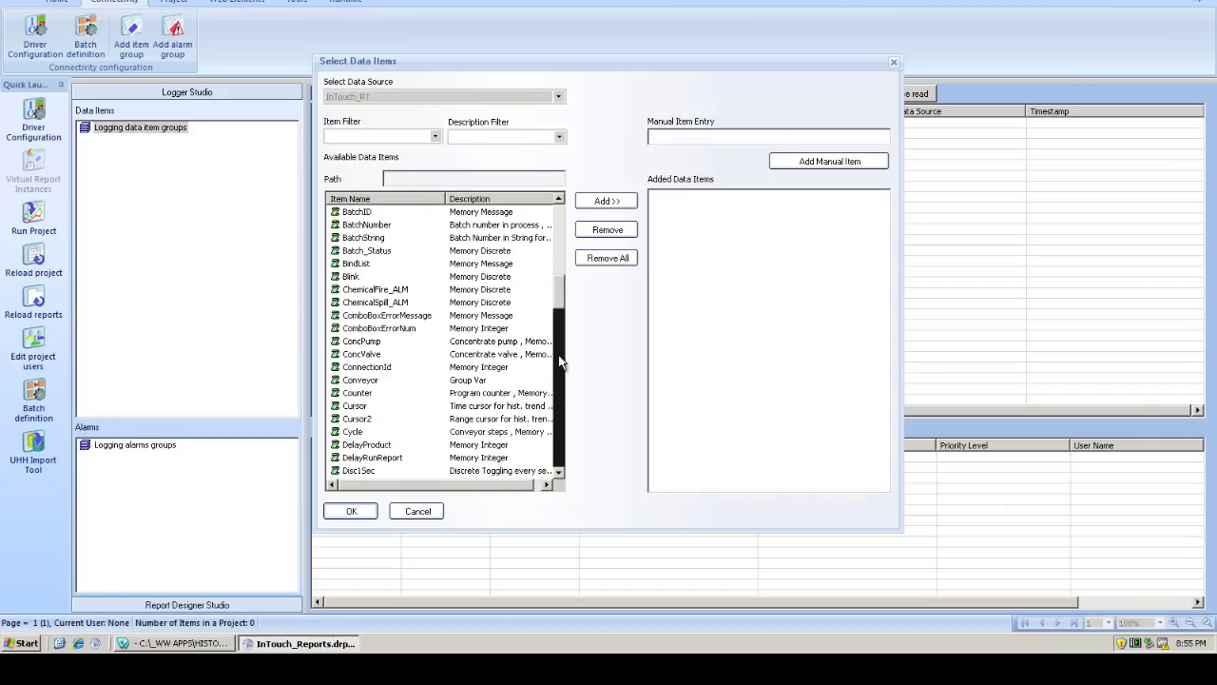
{"action": "scroll", "coordinate": [366, 357], "scroll_direction": "down", "scroll_amount": 5}
{"action": "left_click", "coordinate": [364, 356]}
{"action": "left_click", "coordinate": [365, 381], "text": "shift"}
{"action": "left_click", "coordinate": [606, 200]}
{"action": "left_click", "coordinate": [559, 427]}
{"action": "left_click", "coordinate": [559, 428]}
Add ProdLevel, ReactLevel, ReactTemp and VectorX–VectorZ, then confirm the item selection.
{"action": "scroll", "coordinate": [561, 476], "scroll_direction": "down", "scroll_amount": 5}
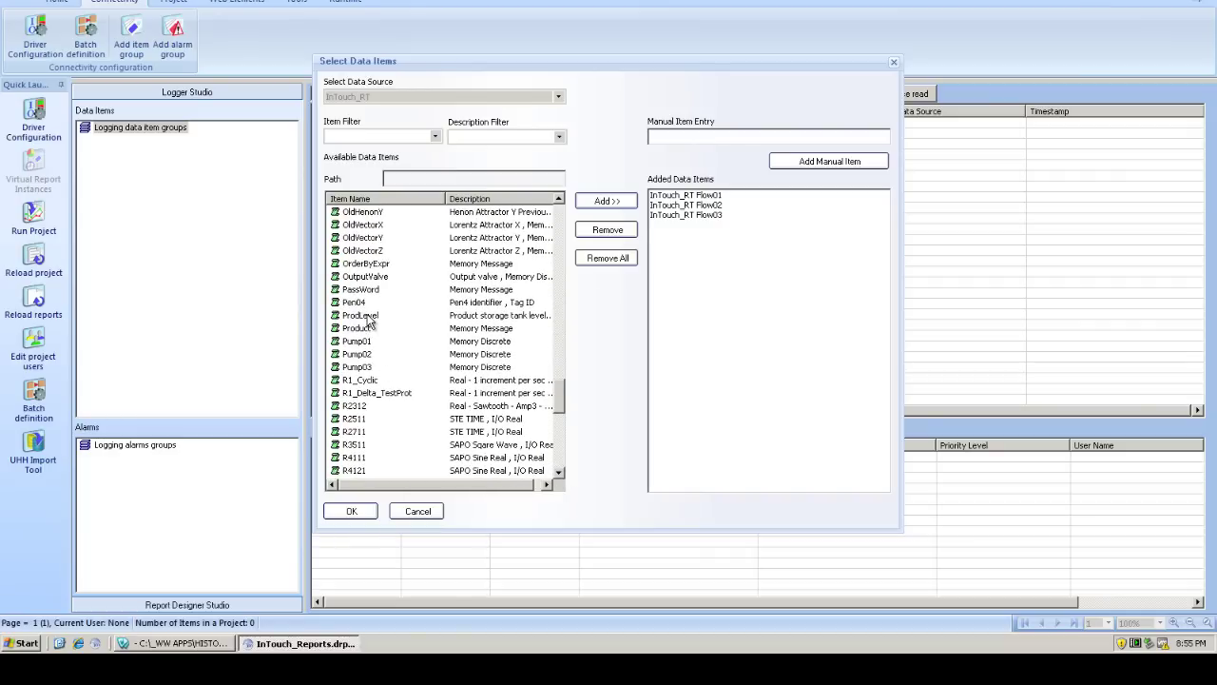
{"action": "double_click", "coordinate": [369, 317]}
{"action": "left_click", "coordinate": [559, 439]}
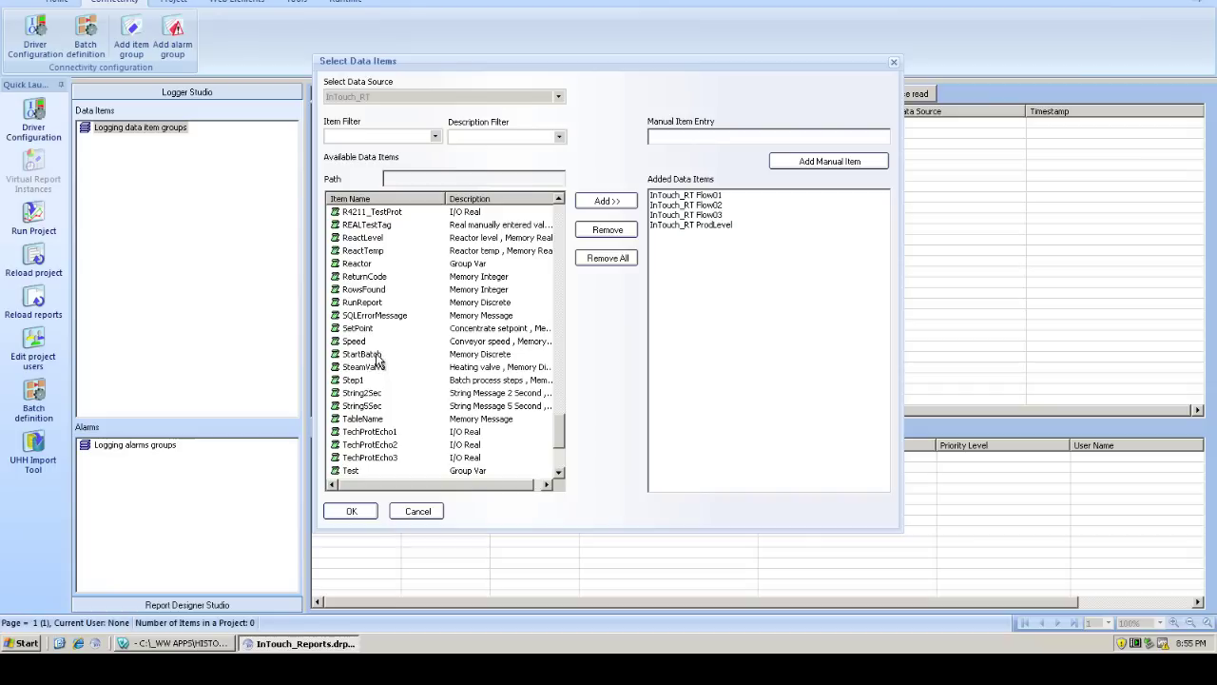
{"action": "left_click", "coordinate": [371, 238]}
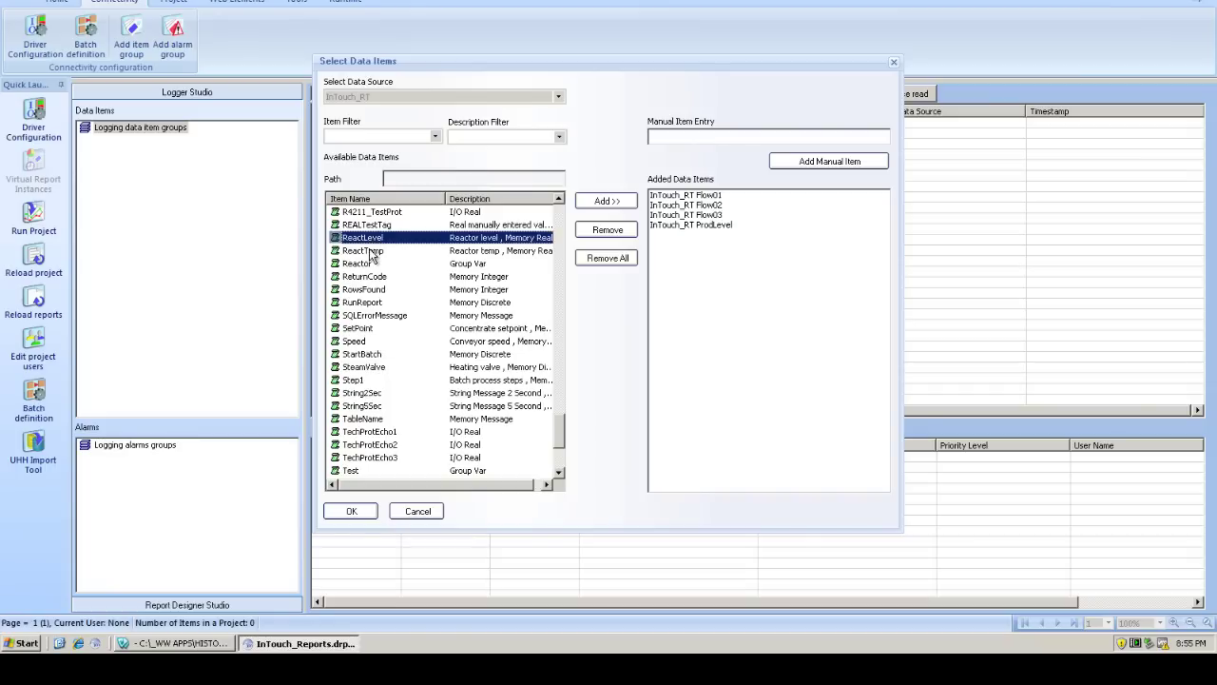
{"action": "left_click", "coordinate": [371, 251], "text": "shift"}
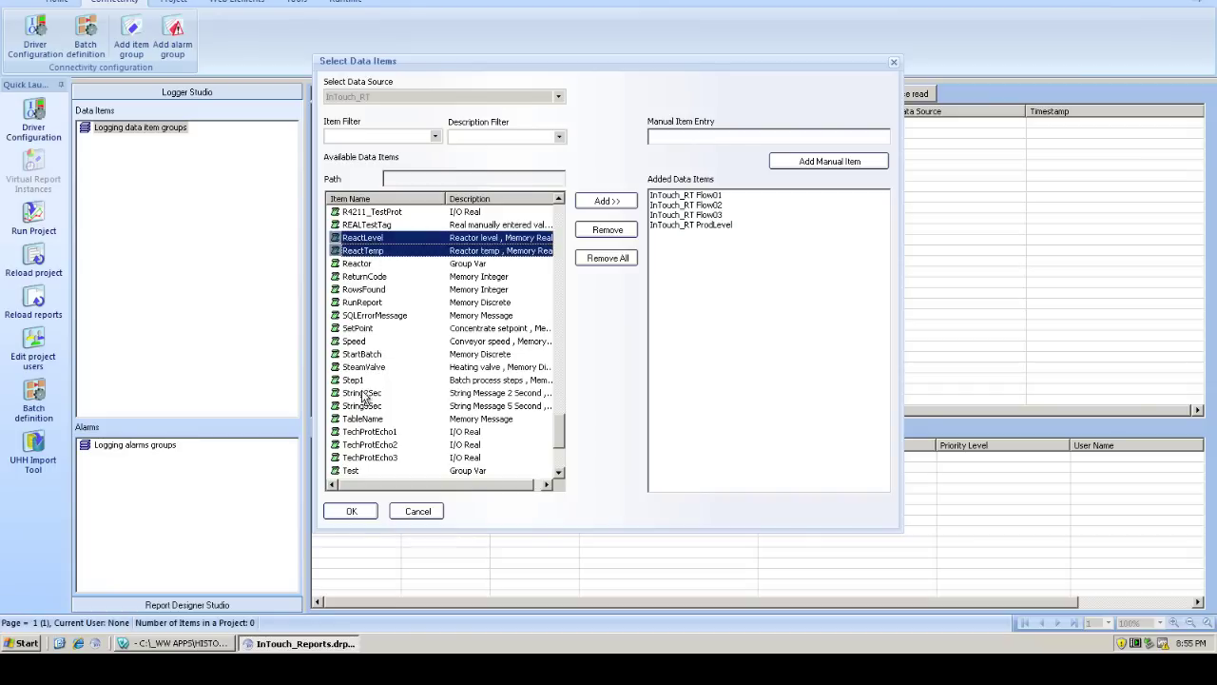
{"action": "left_click", "coordinate": [560, 459]}
{"action": "left_click_drag", "start_coordinate": [368, 420], "coordinate": [371, 392]}
{"action": "left_click", "coordinate": [612, 205]}
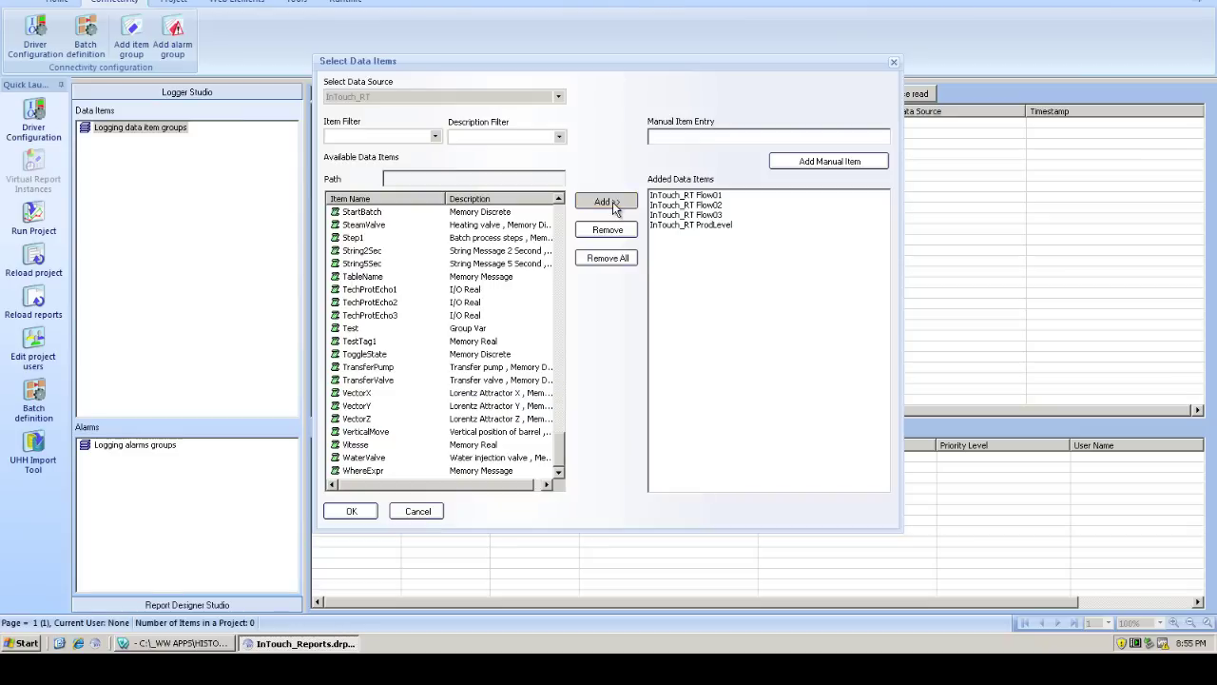
{"action": "left_click", "coordinate": [348, 513]}
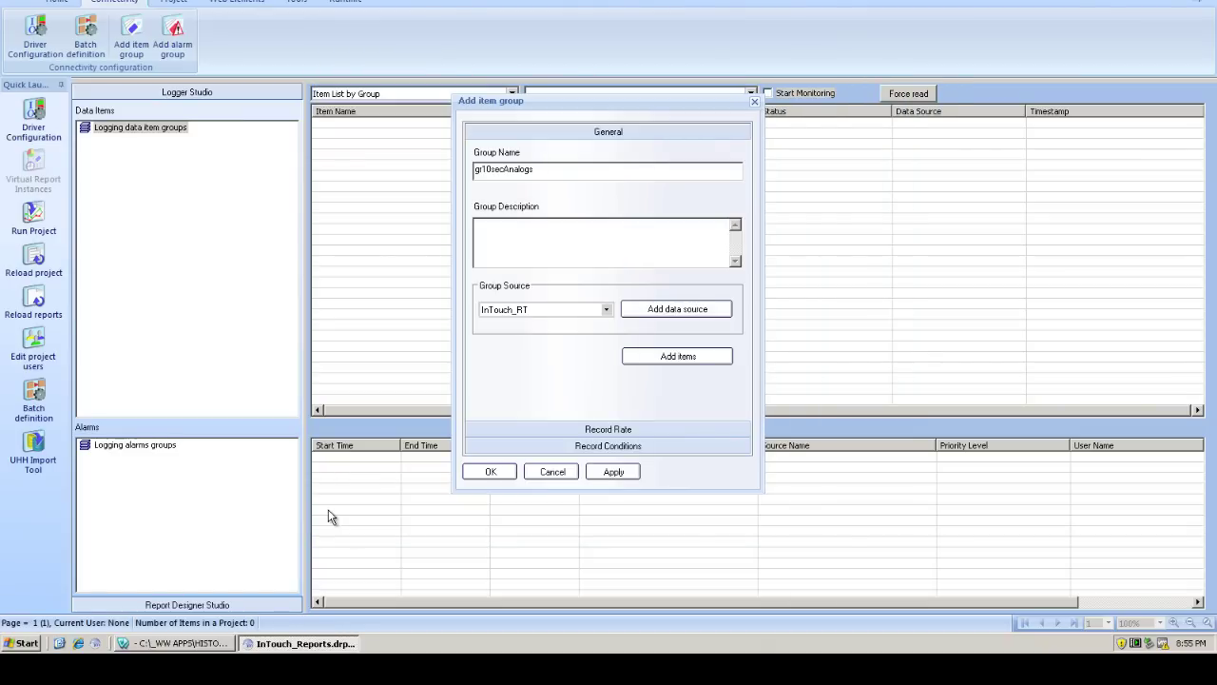
Set Record Mode to Every with a 00:00:10 interval, then expand Record Conditions.
{"action": "left_click", "coordinate": [570, 429]}
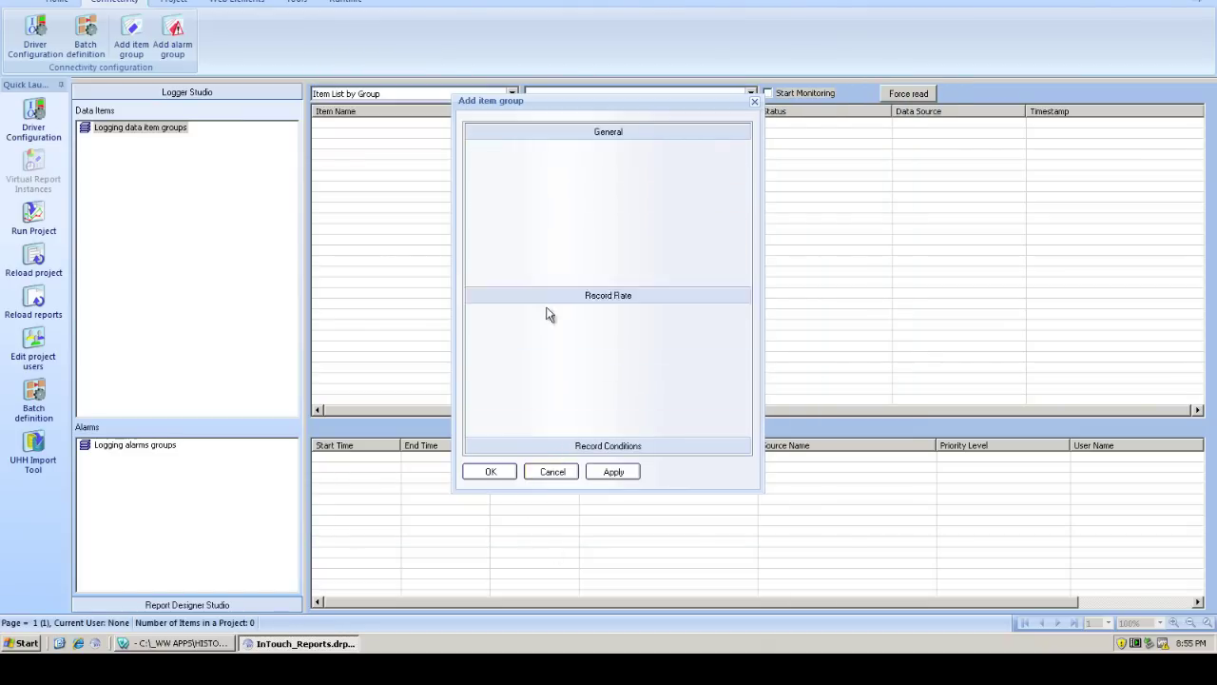
{"action": "left_click", "coordinate": [569, 192]}
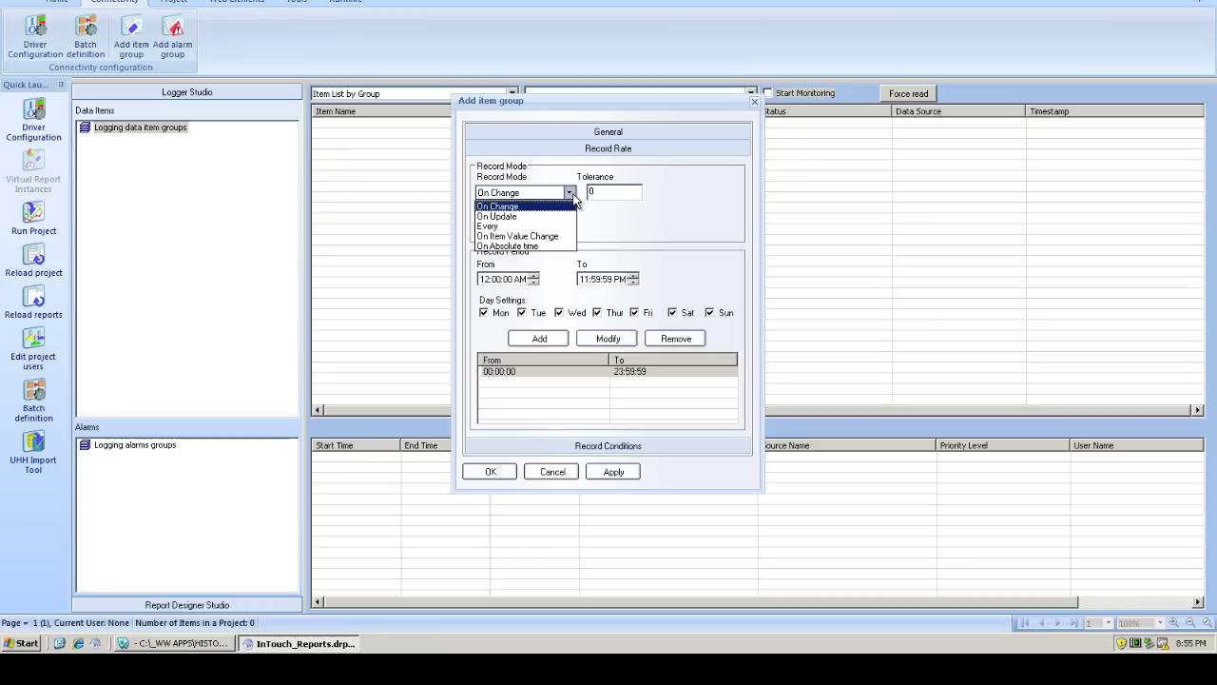
{"action": "left_click", "coordinate": [514, 226]}
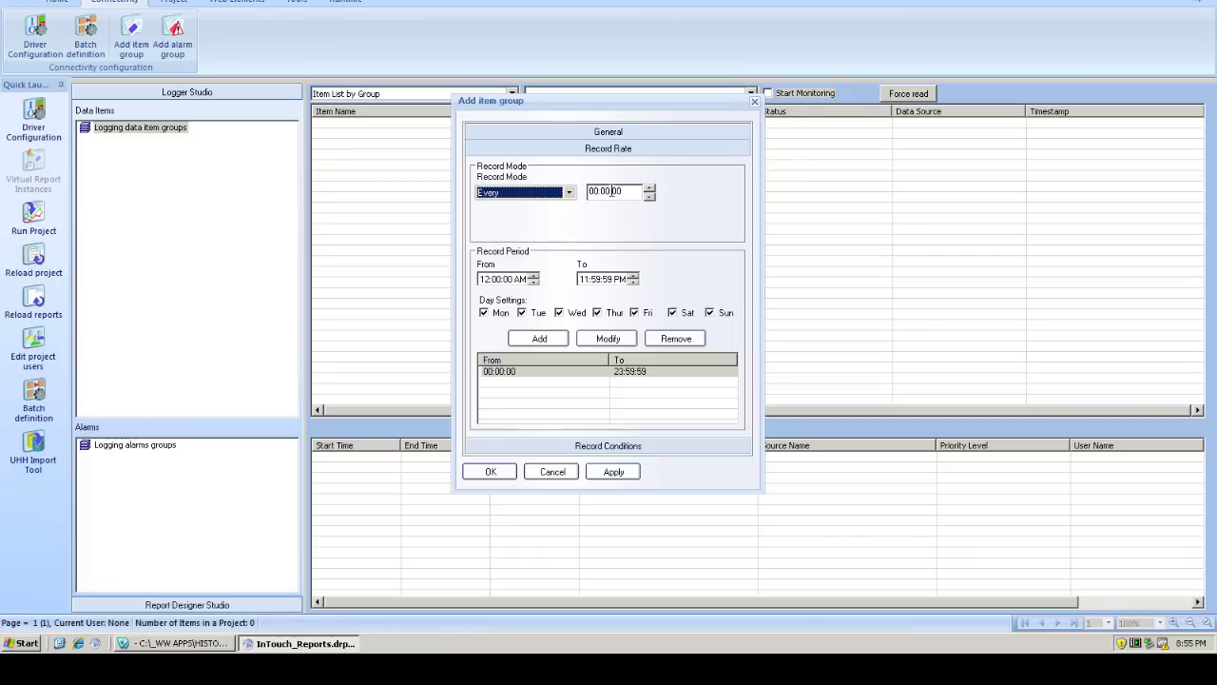
{"action": "left_click", "coordinate": [626, 189]}
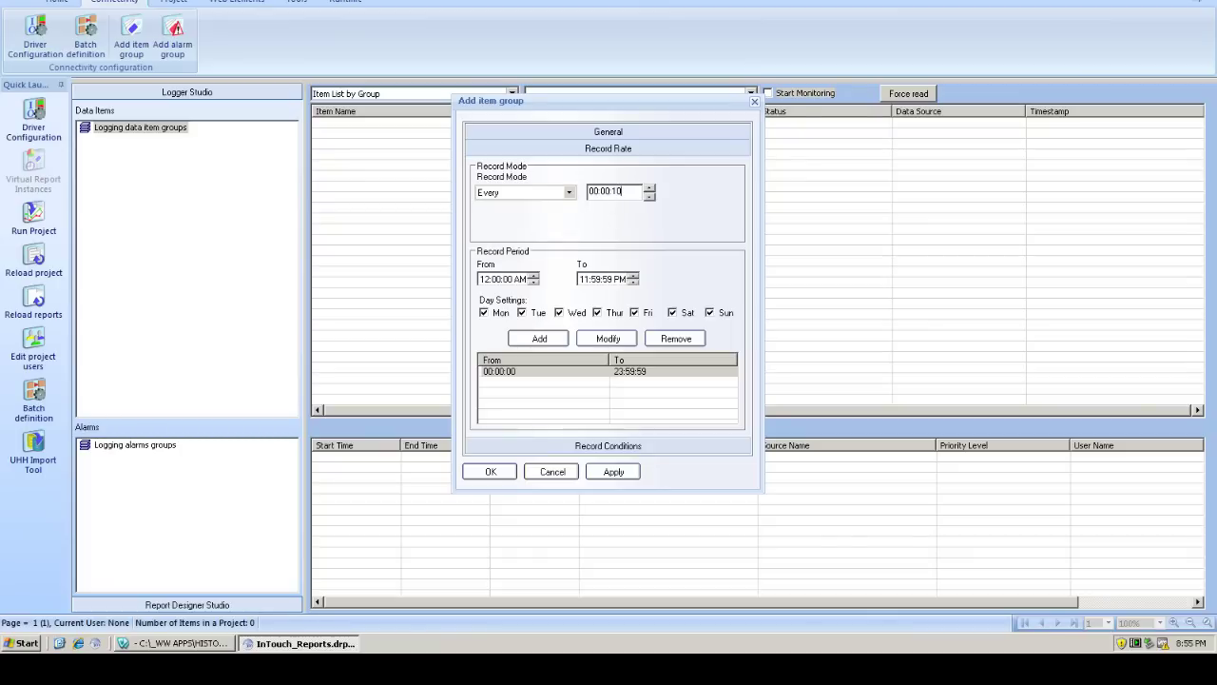
{"action": "left_click", "coordinate": [616, 445]}
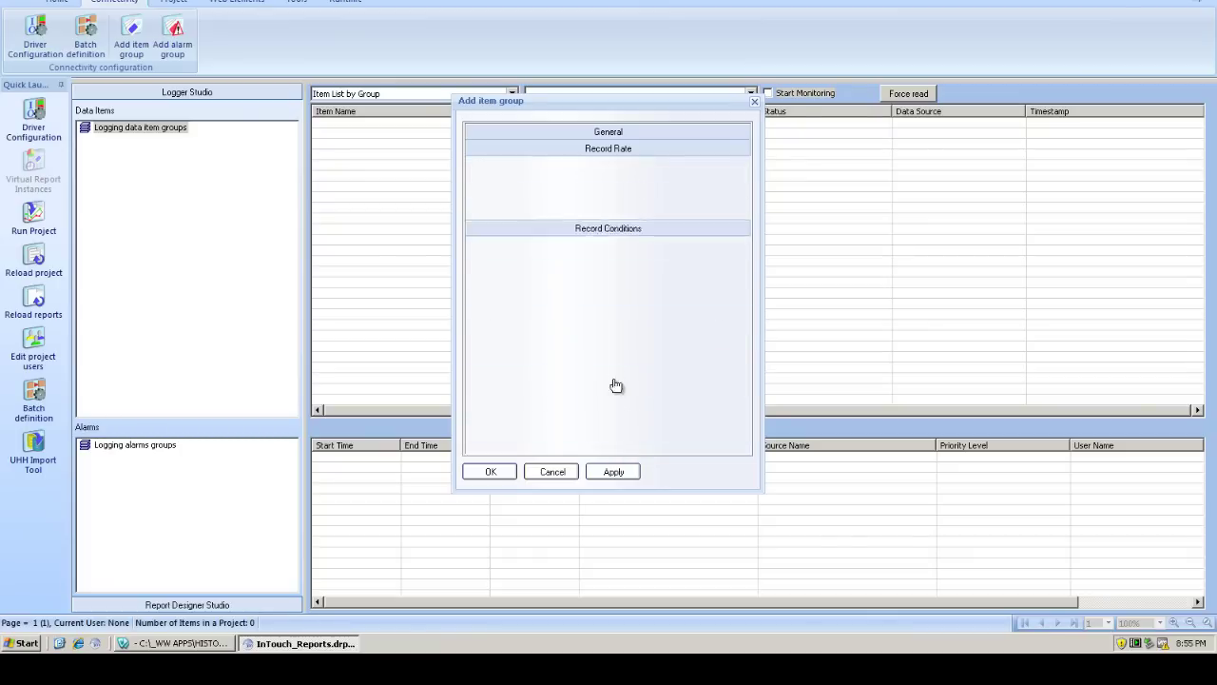
Save gr10secAnalogs and add a new group grDeltaStored sourced from InTouch_RT.
{"action": "left_click", "coordinate": [486, 477]}
{"action": "right_click", "coordinate": [144, 202]}
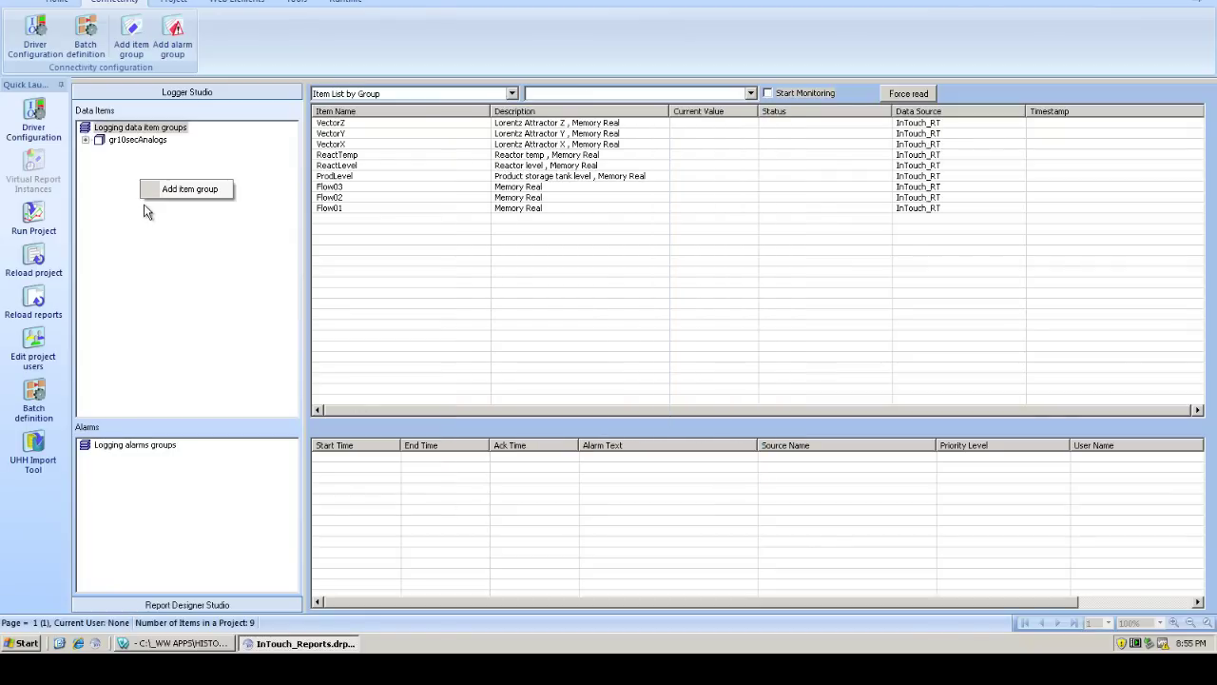
{"action": "left_click", "coordinate": [187, 189]}
{"action": "type", "text": "grDeltaStored"}
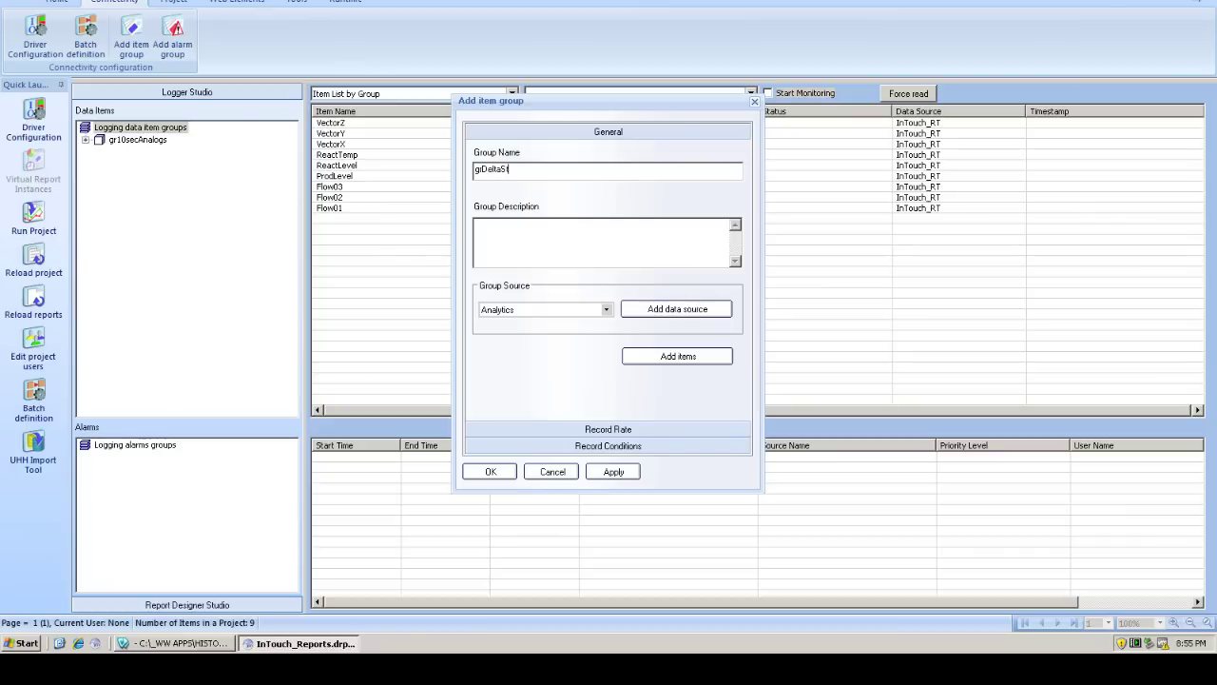
{"action": "left_click", "coordinate": [600, 309]}
{"action": "left_click", "coordinate": [578, 336]}
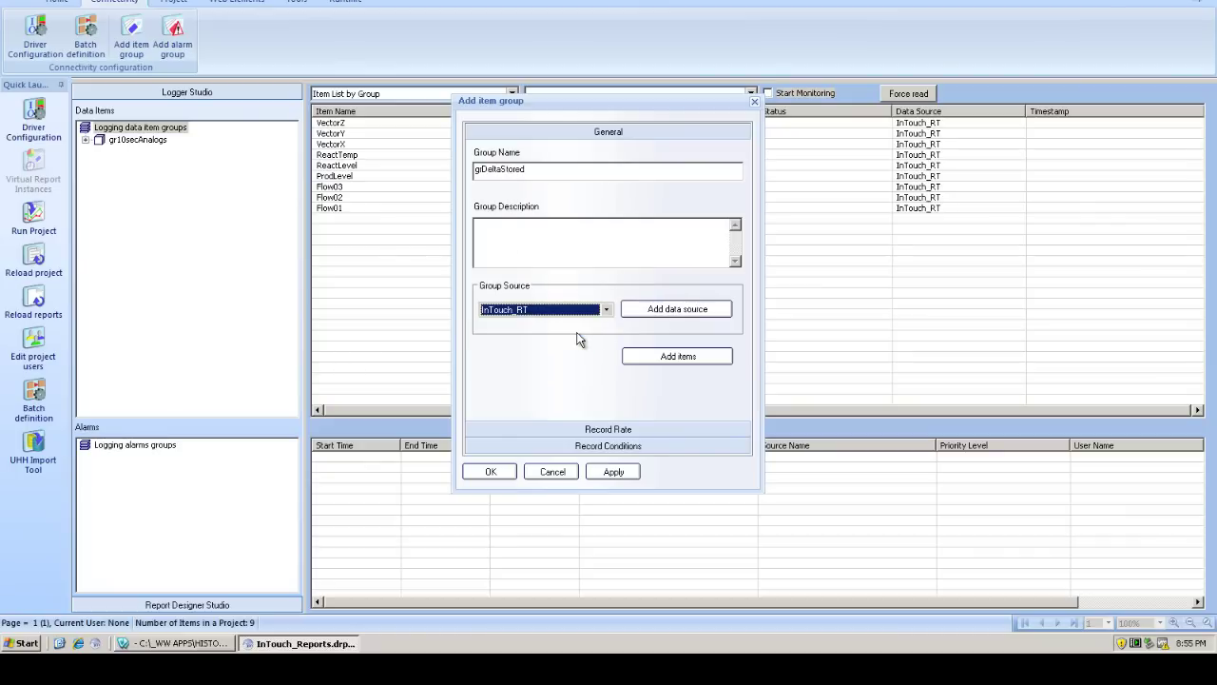
Filter the InTouch_RT items to pumps and add Pump01–Pump03.
{"action": "left_click", "coordinate": [689, 356]}
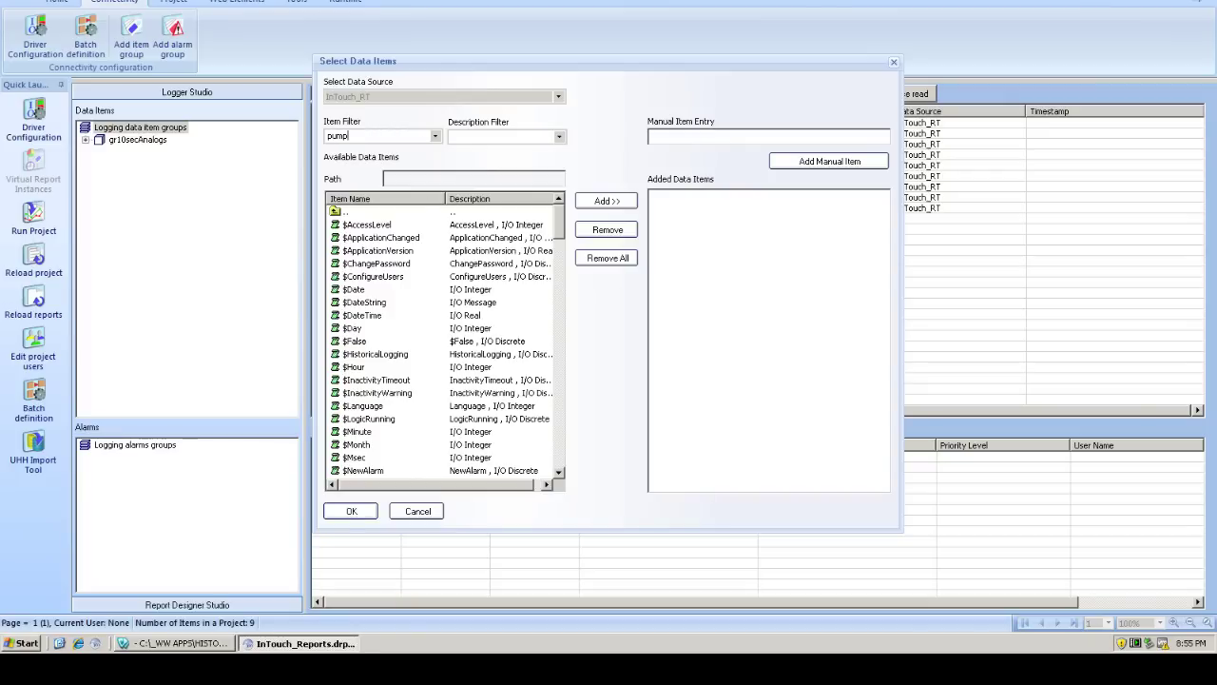
{"action": "key", "text": "Return"}
{"action": "left_click", "coordinate": [381, 228]}
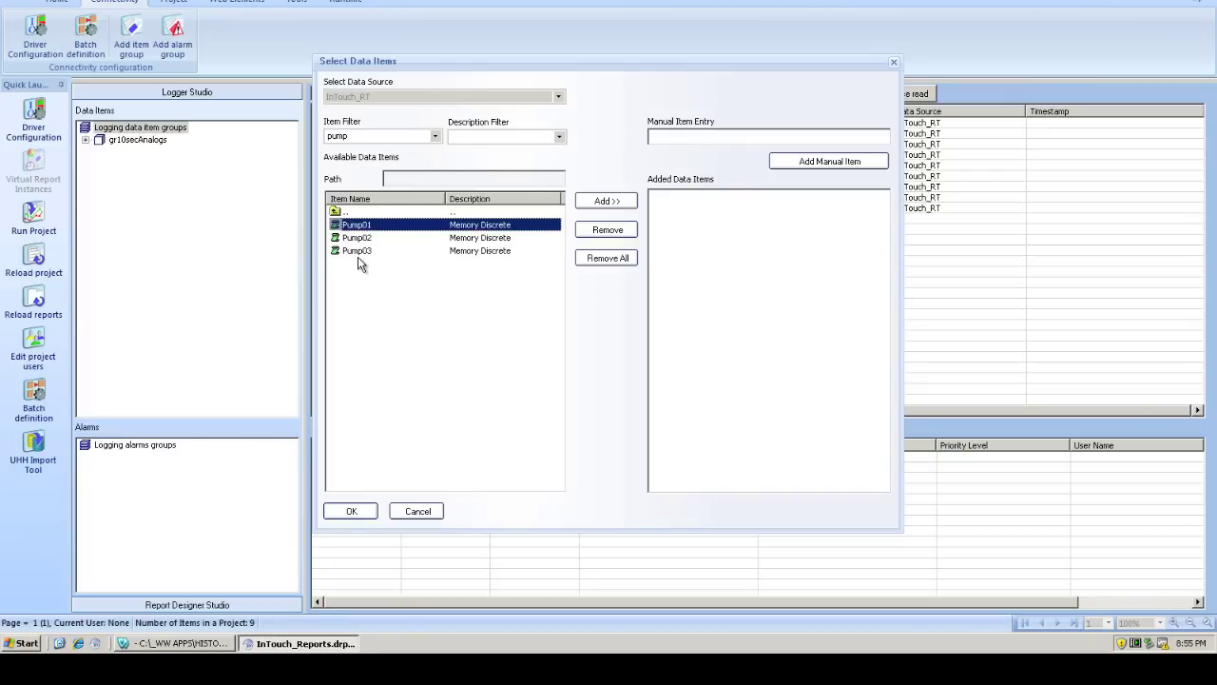
{"action": "left_click", "coordinate": [360, 252], "text": "shift"}
{"action": "left_click", "coordinate": [628, 202]}
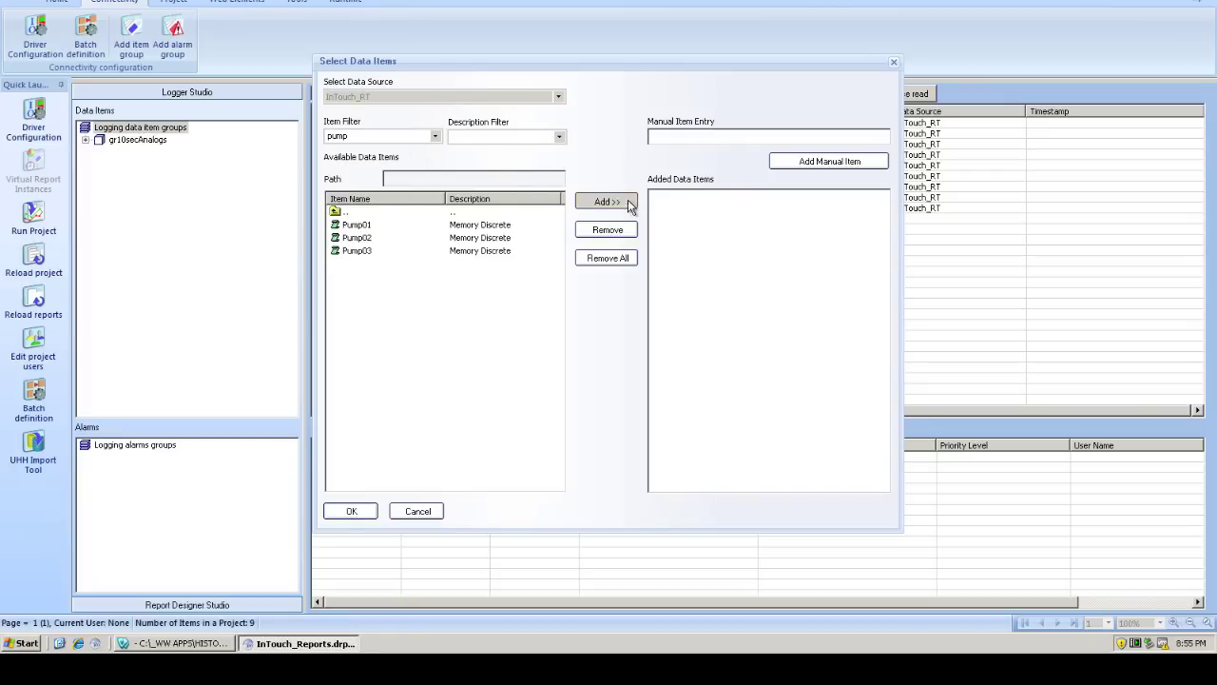
Add all *Valve items and the Product item to grDeltaStored.
{"action": "double_click", "coordinate": [379, 140]}
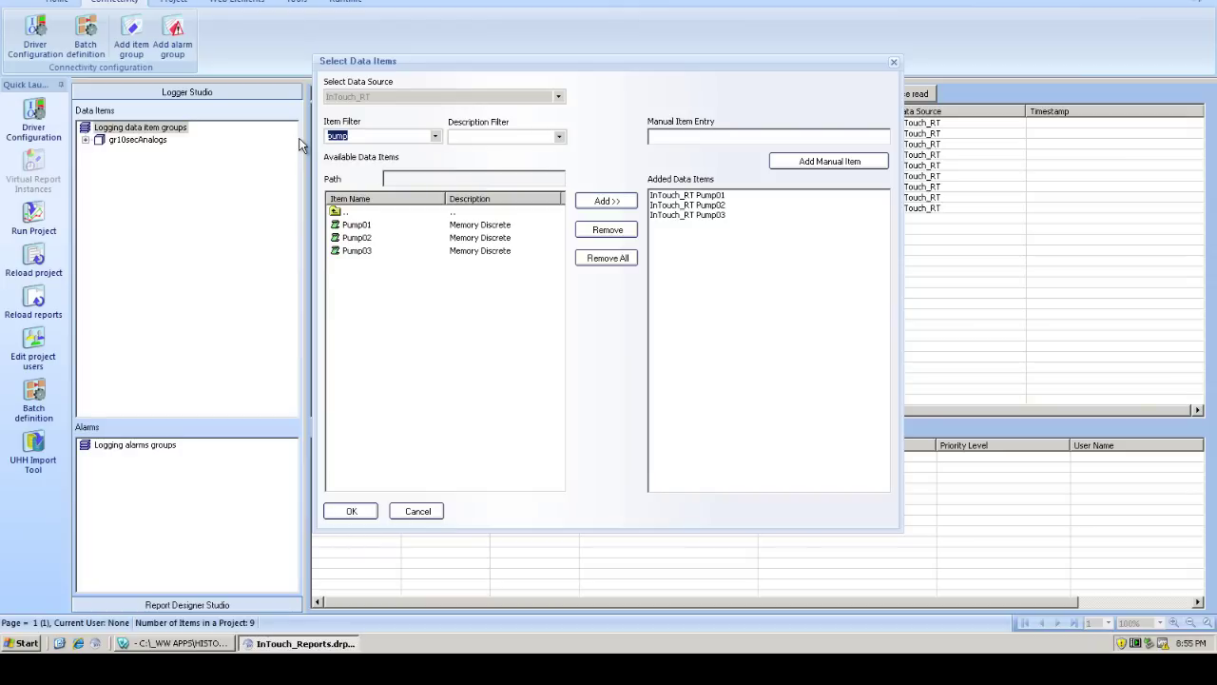
{"action": "type", "text": "*Valve"}
{"action": "left_click", "coordinate": [615, 202]}
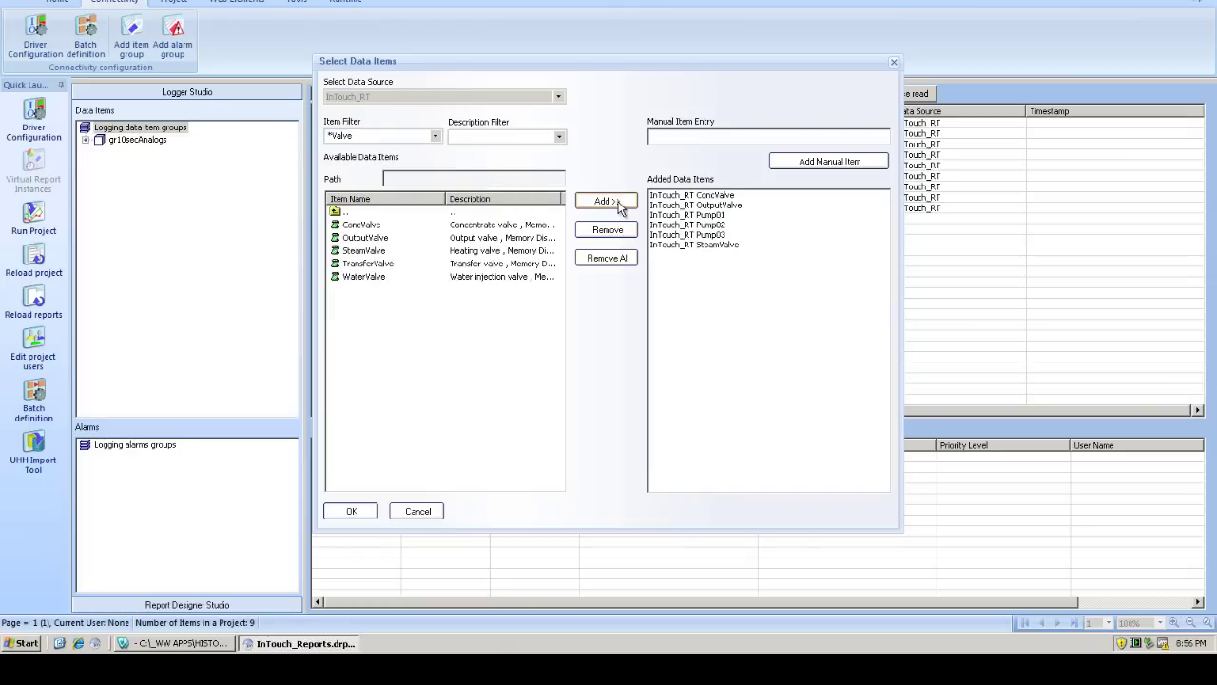
{"action": "left_click", "coordinate": [376, 238]}
{"action": "left_click", "coordinate": [363, 276], "text": "shift"}
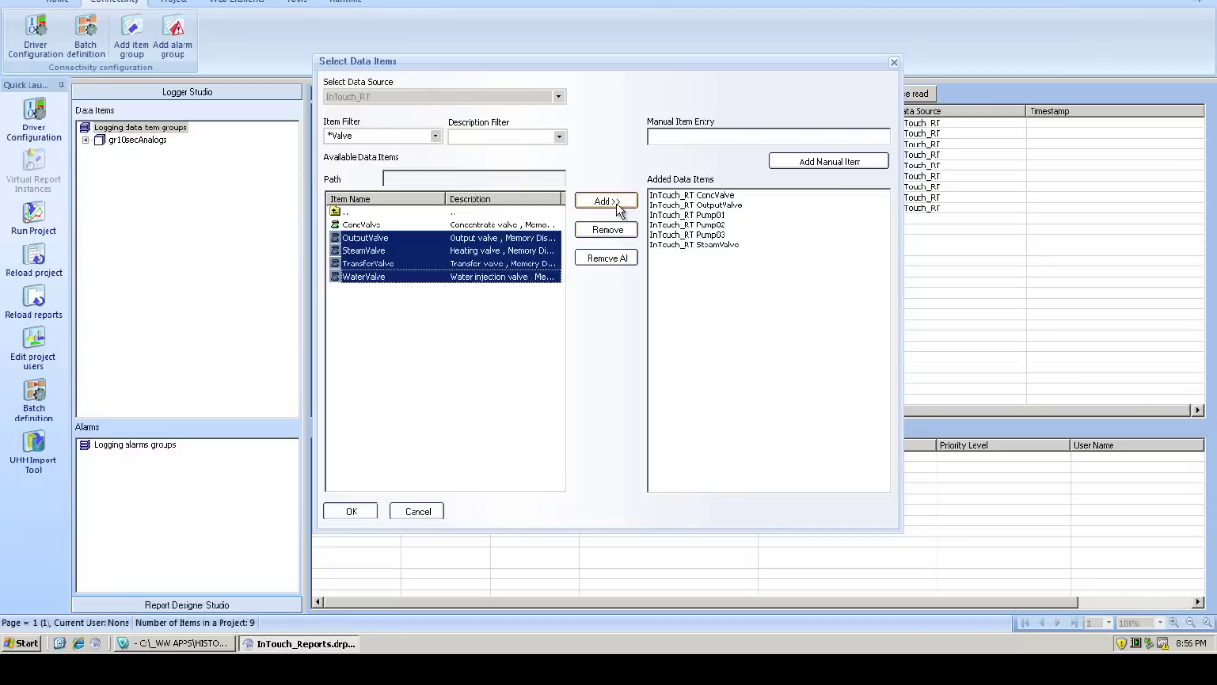
{"action": "left_click", "coordinate": [616, 203]}
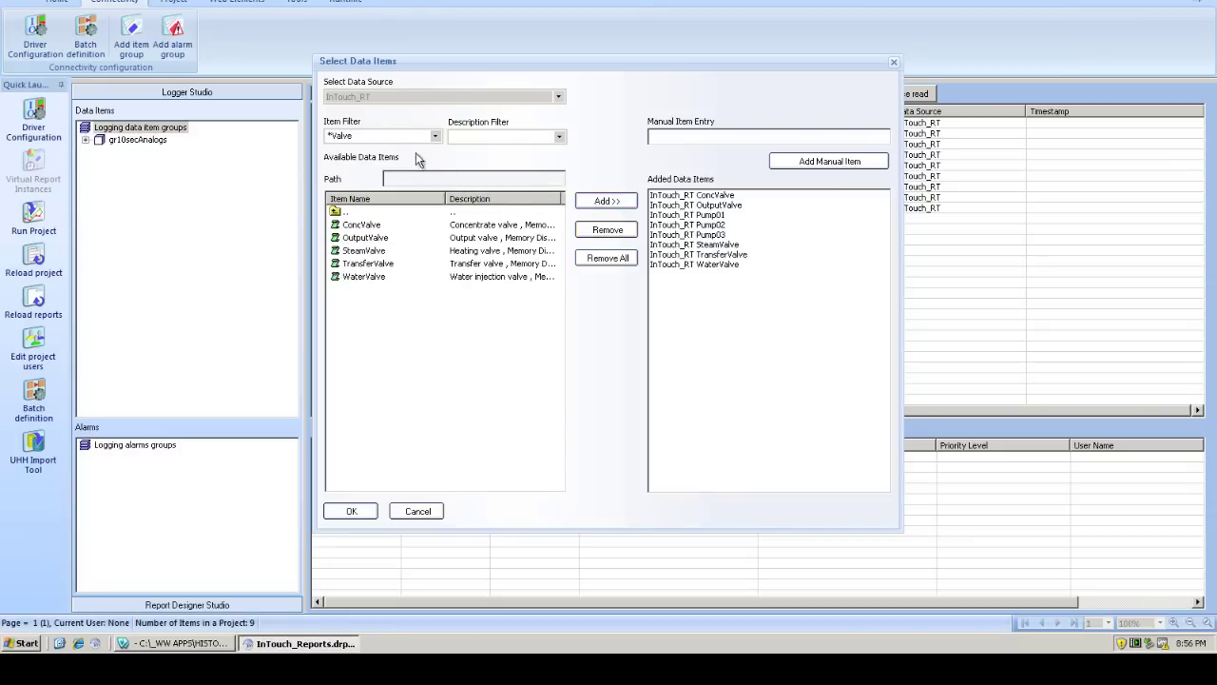
{"action": "left_click", "coordinate": [386, 136]}
{"action": "type", "text": "prod"}
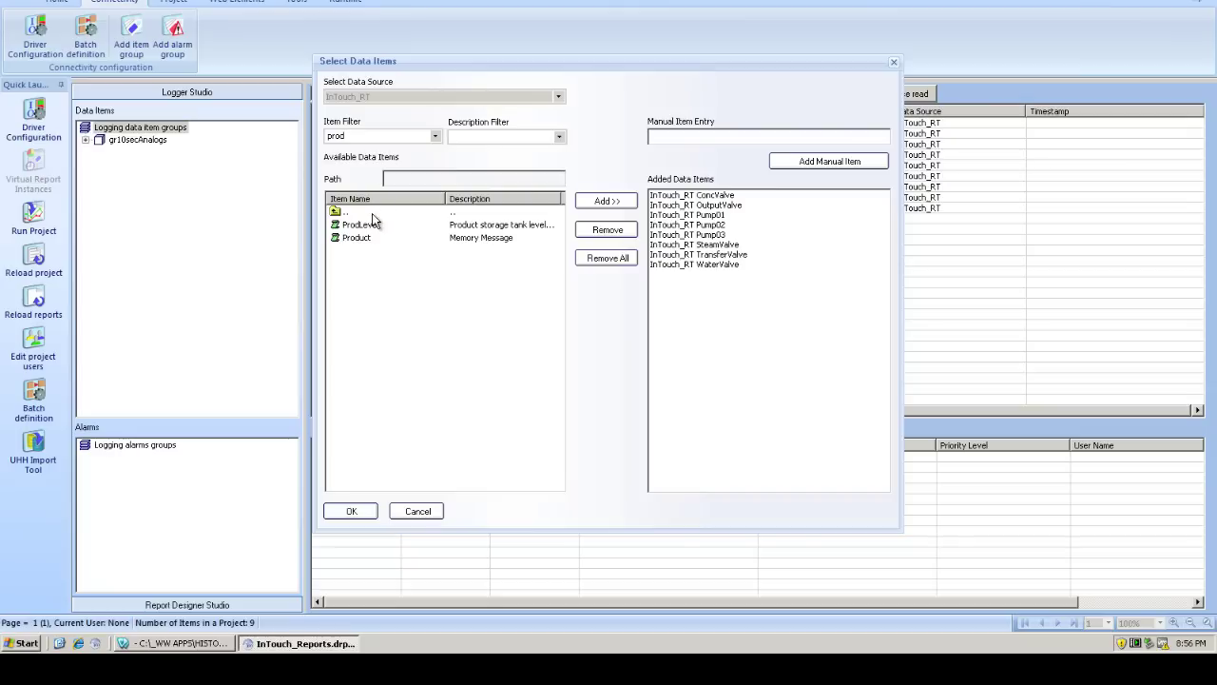
{"action": "double_click", "coordinate": [367, 239]}
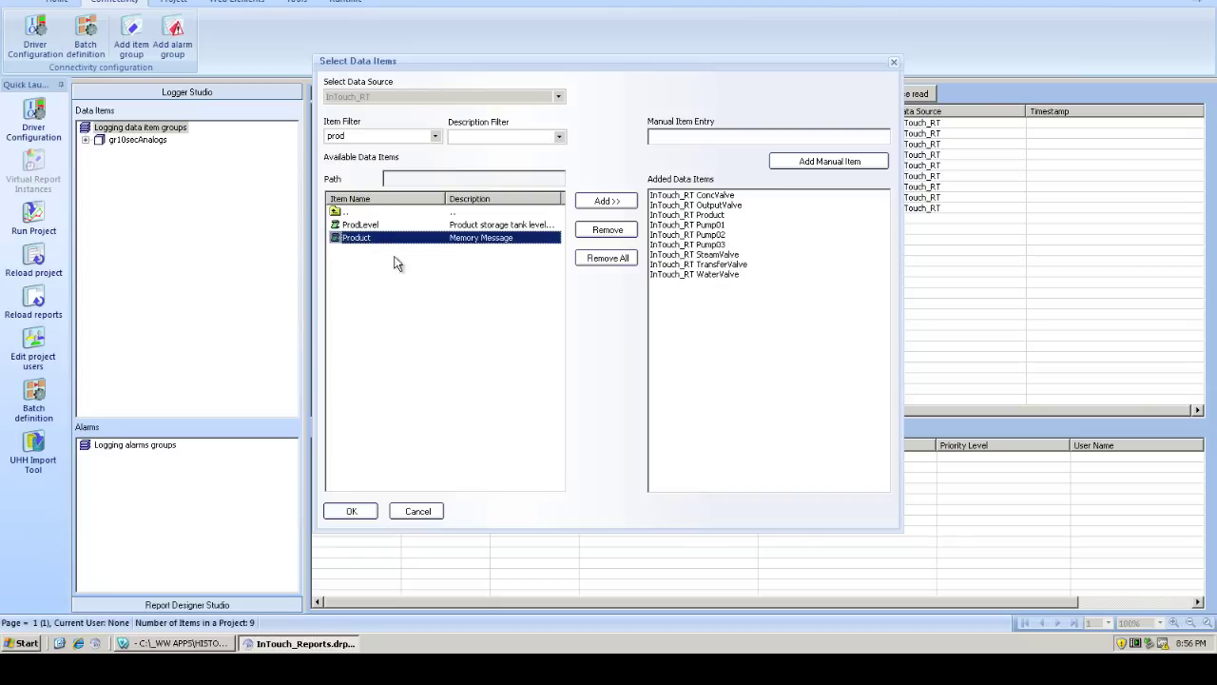
Confirm the chosen items and save the grDeltaStored group.
{"action": "left_click", "coordinate": [351, 513]}
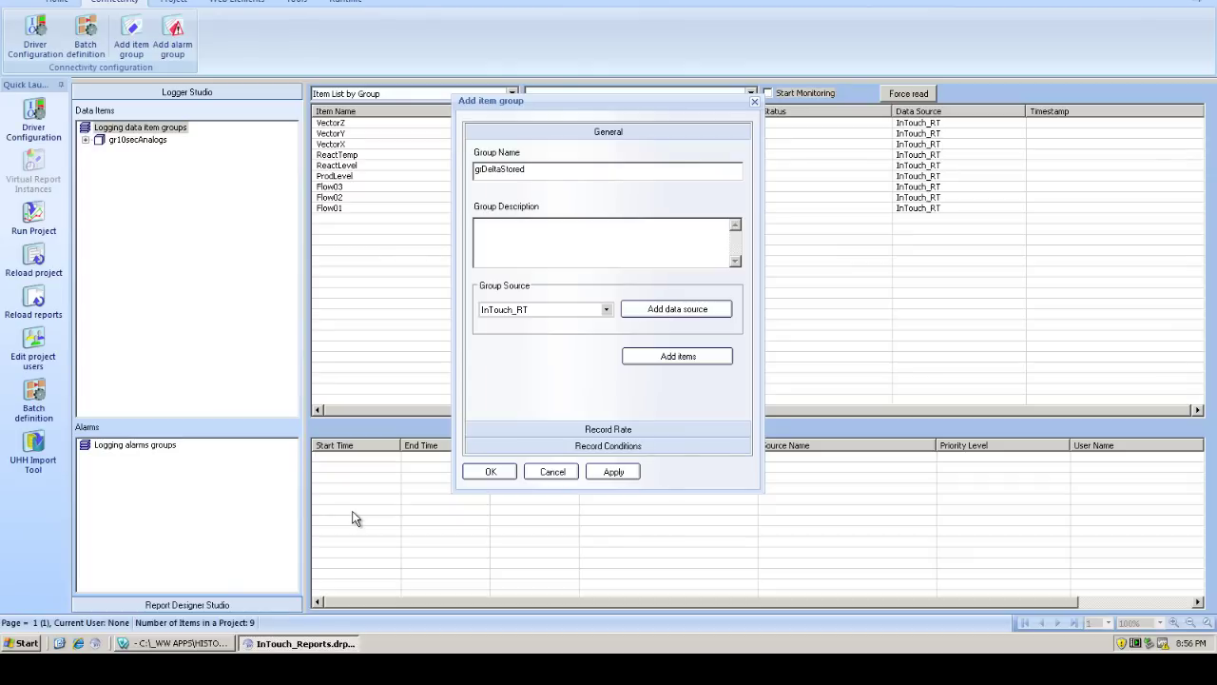
{"action": "left_click", "coordinate": [546, 429]}
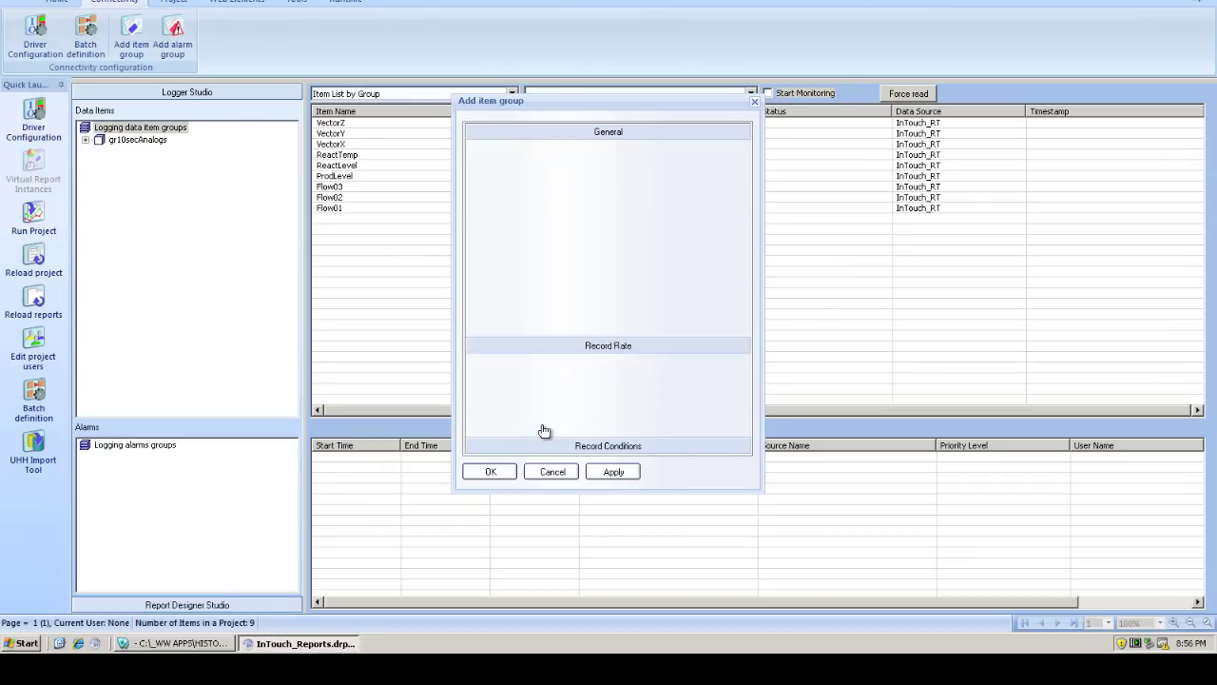
{"action": "left_click", "coordinate": [493, 473]}
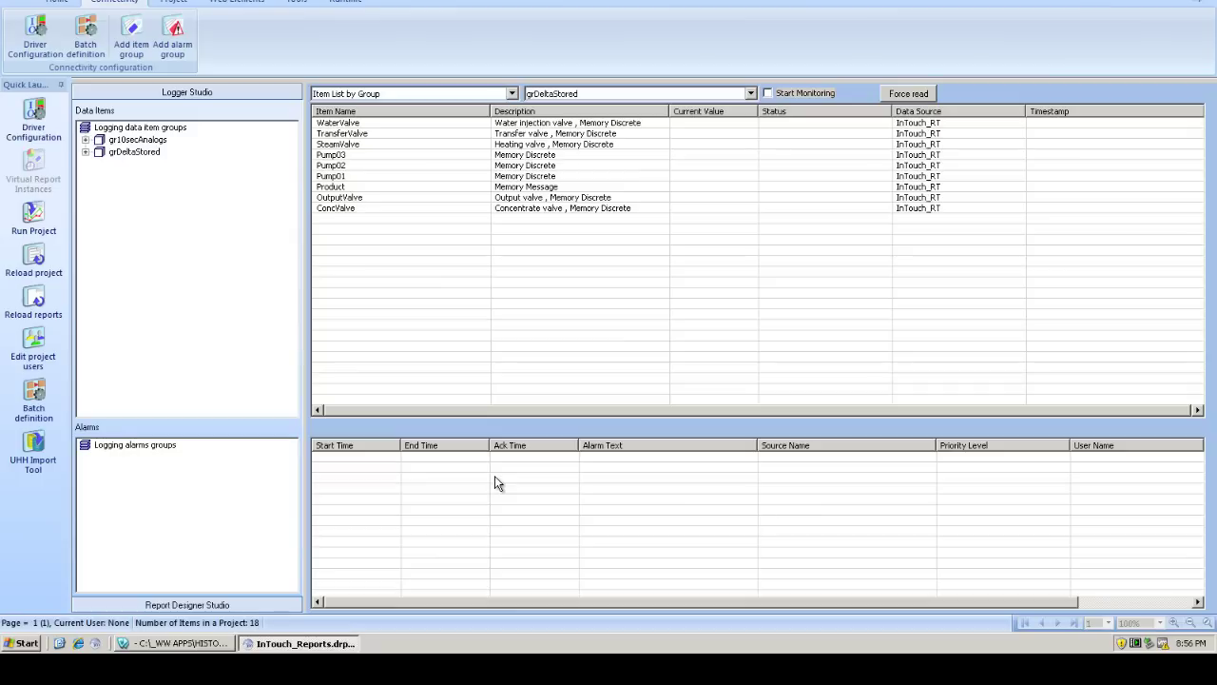
Turn on Start Monitoring and check gr10secAnalogs values against the running InTouch screen.
{"action": "left_click", "coordinate": [807, 93]}
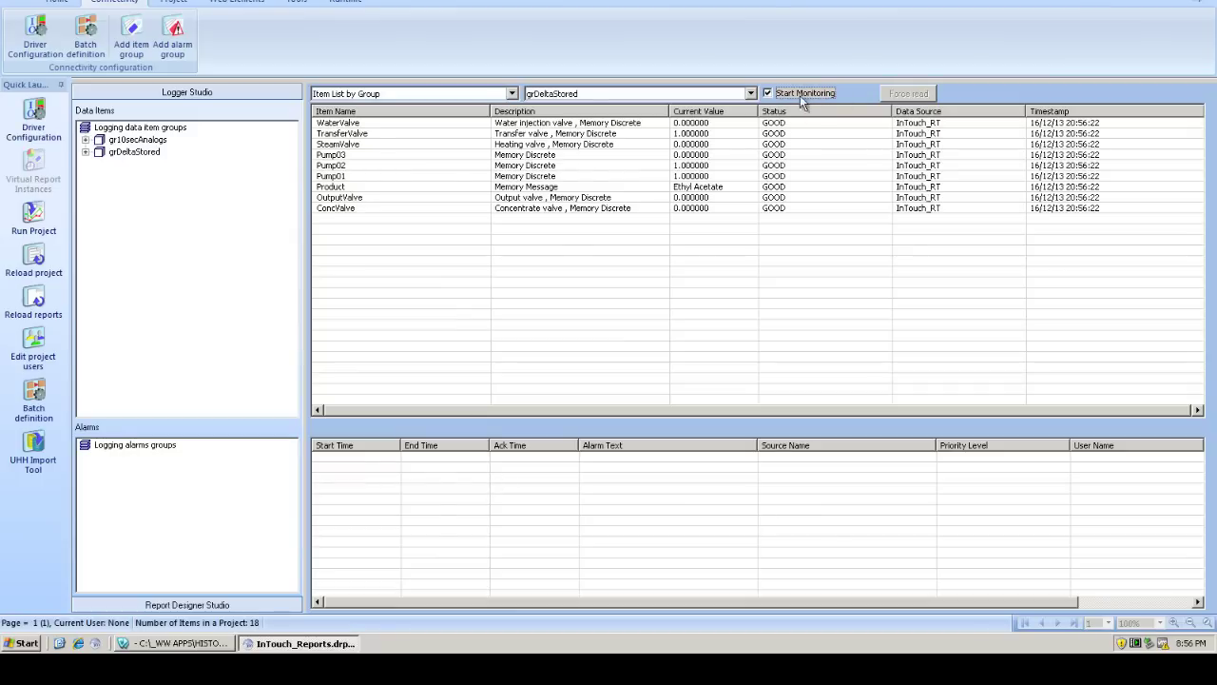
{"action": "left_click", "coordinate": [158, 143]}
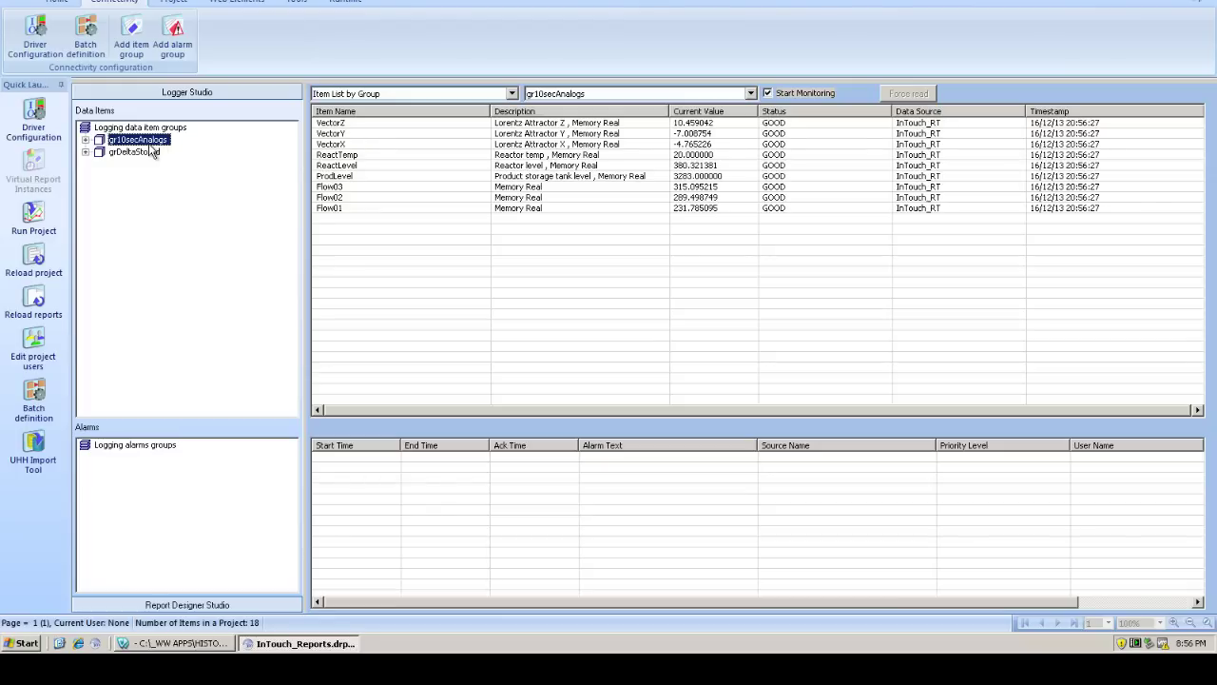
{"action": "left_click", "coordinate": [176, 643]}
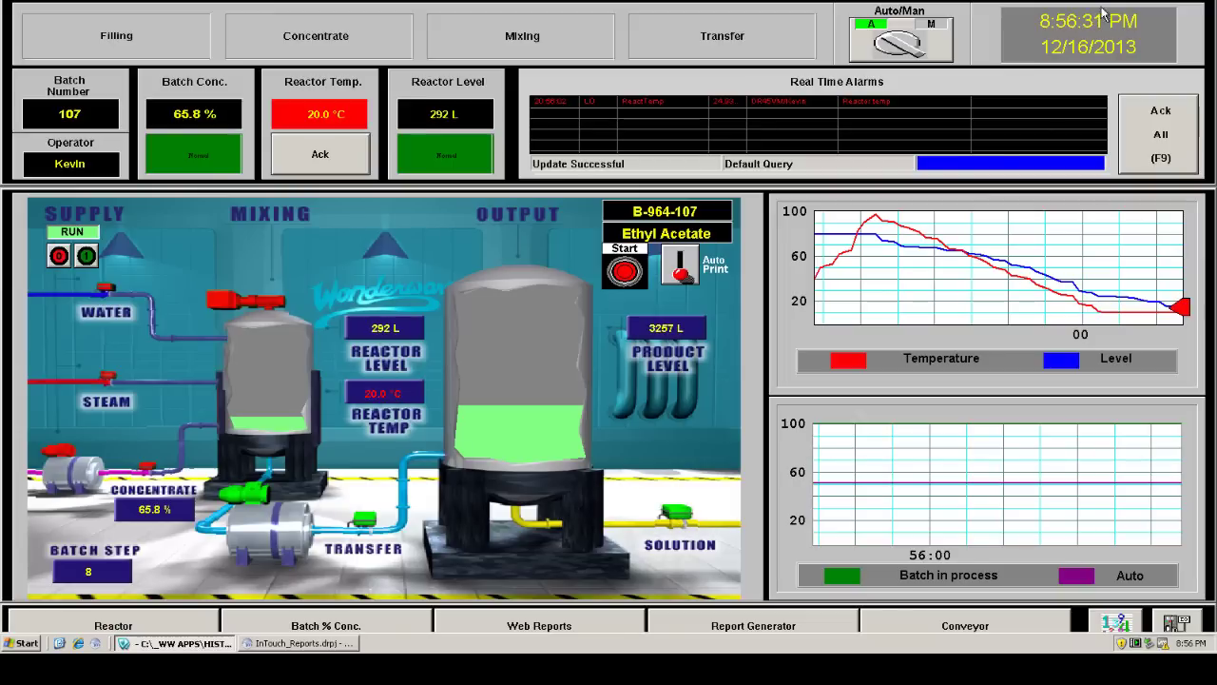
{"action": "key", "text": "alt+Tab"}
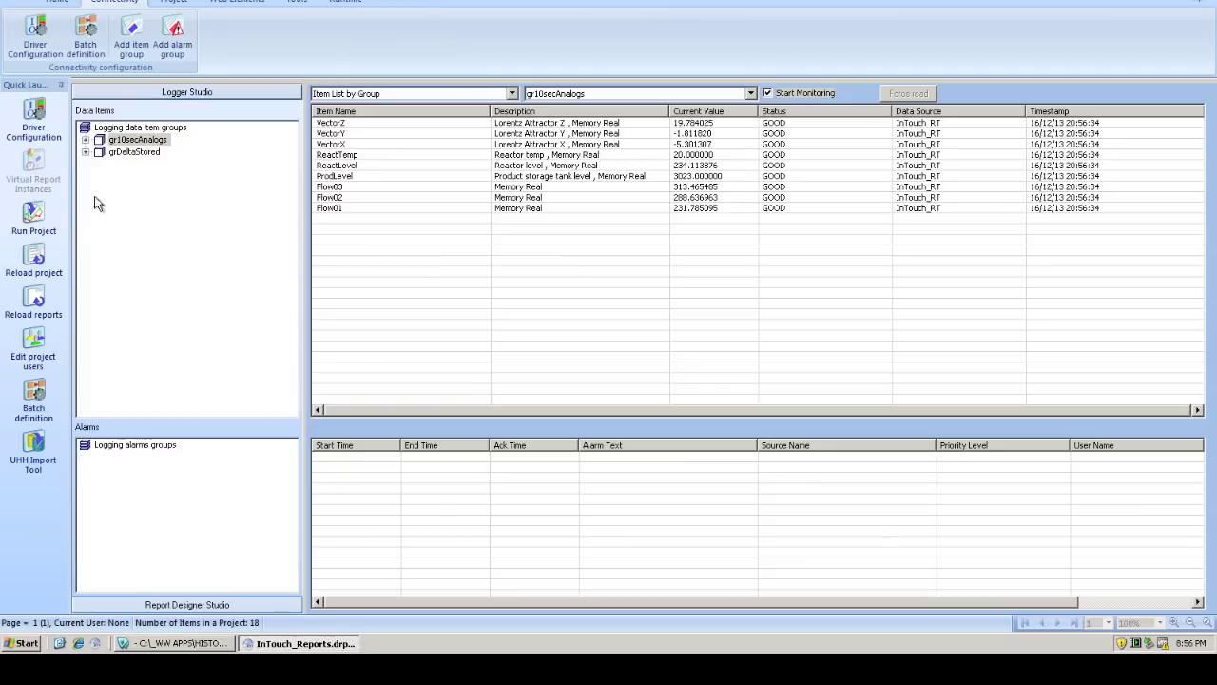
Run the project, saving changes when asked, and open Report Designer Studio.
{"action": "left_click", "coordinate": [35, 217]}
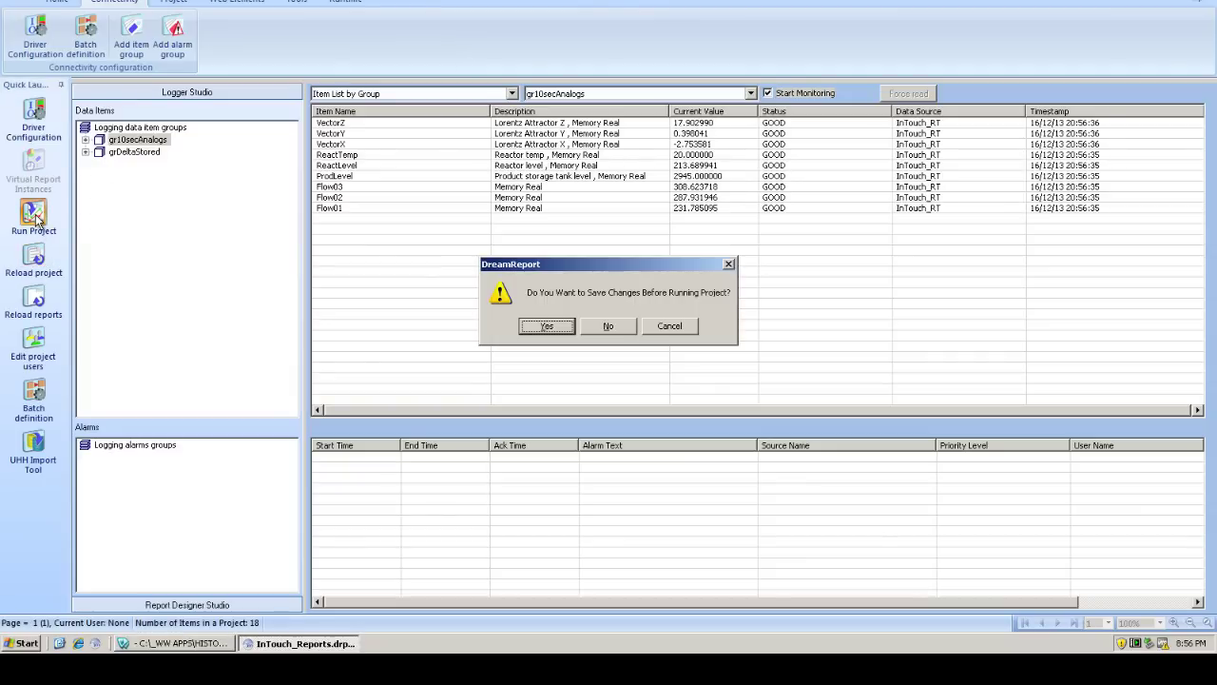
{"action": "left_click", "coordinate": [558, 329]}
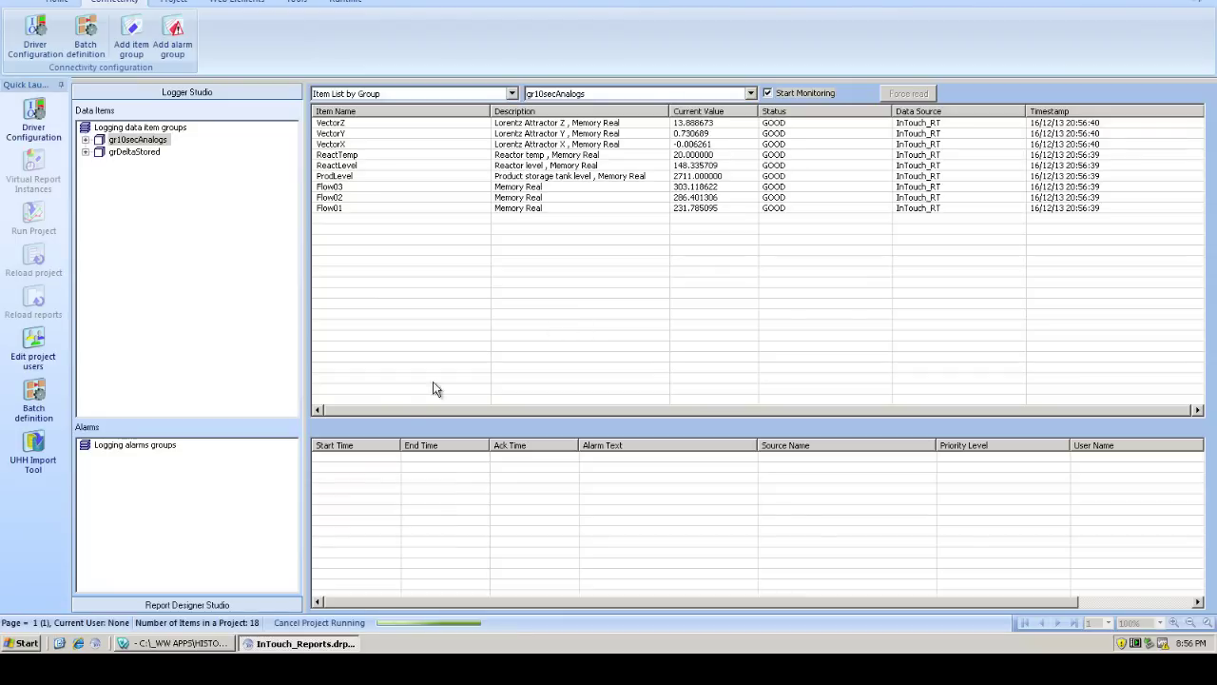
{"action": "left_click", "coordinate": [203, 604]}
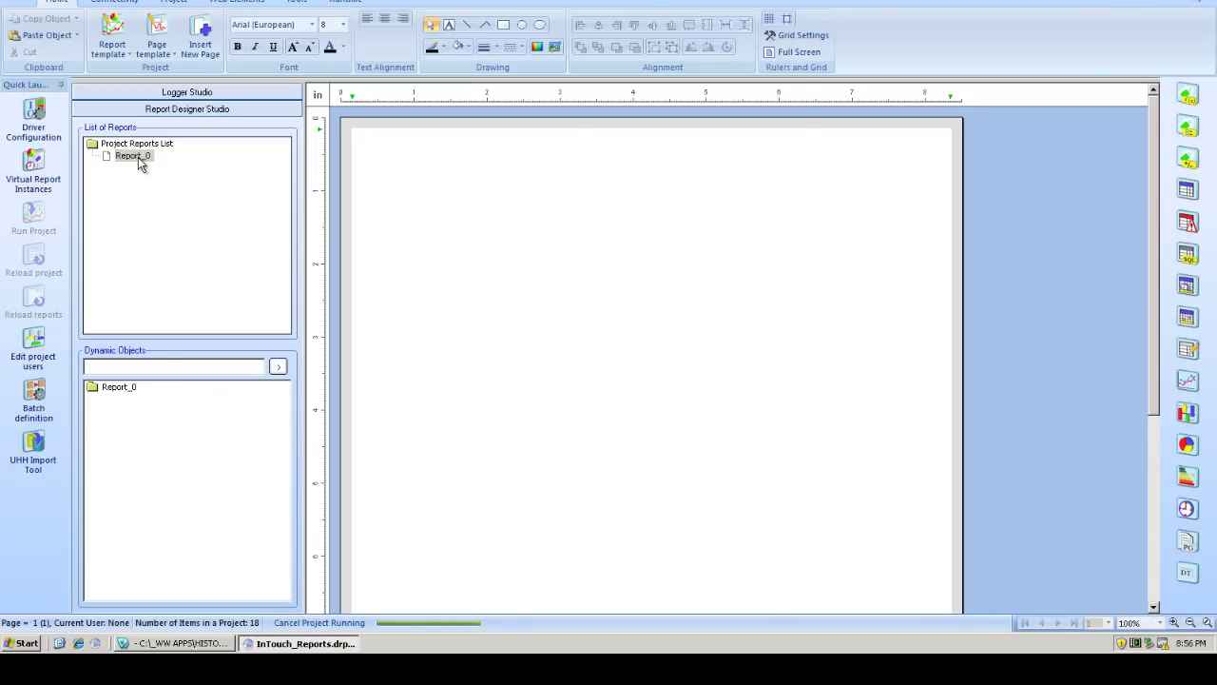
Rename Report_0 to 'InTouch Data Report'.
{"action": "double_click", "coordinate": [138, 158]}
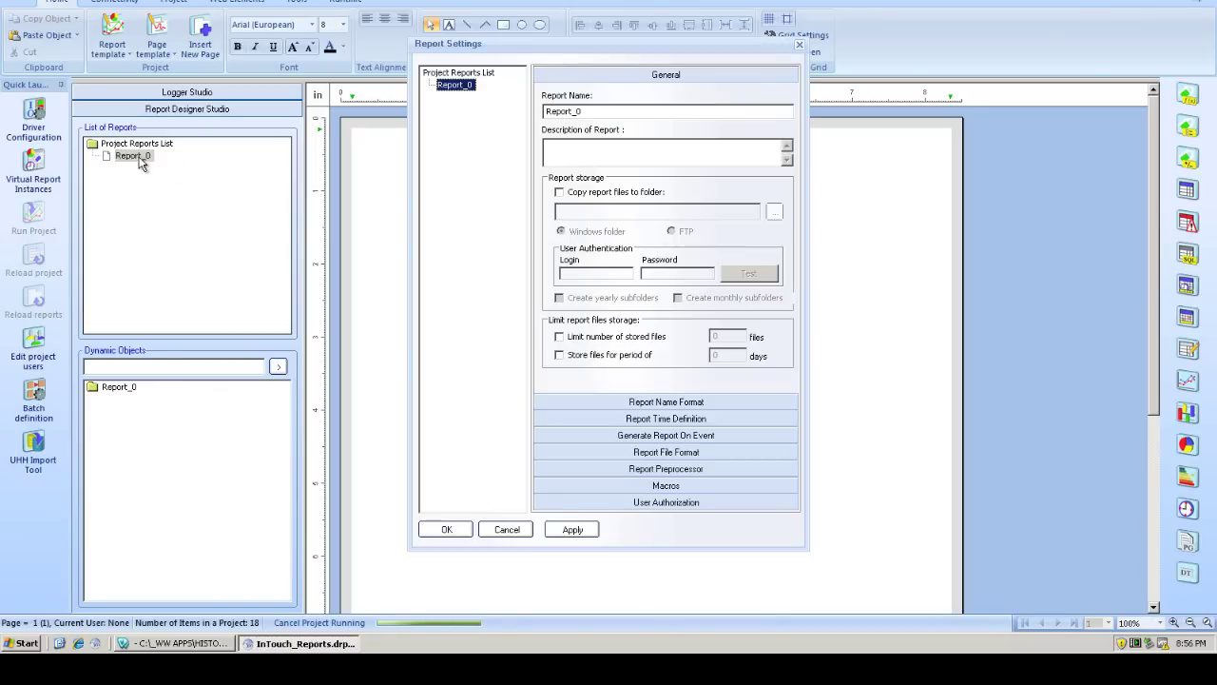
{"action": "left_click", "coordinate": [605, 114]}
{"action": "double_click", "coordinate": [605, 114]}
{"action": "type", "text": "In"}
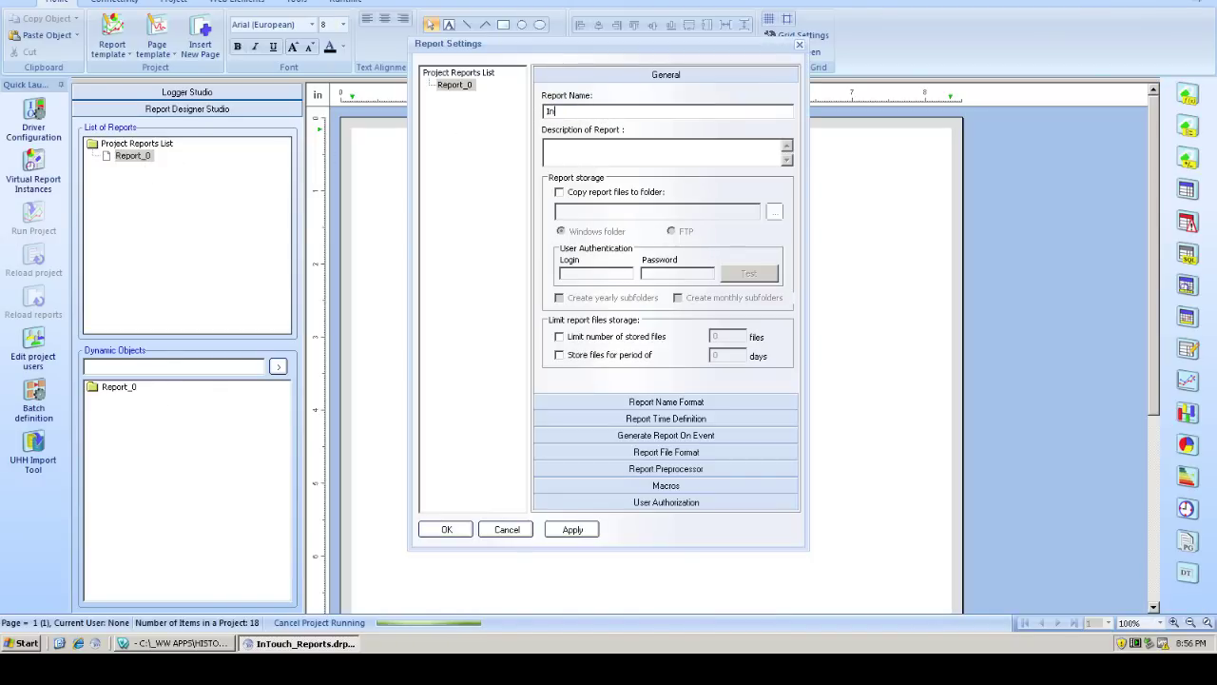
{"action": "type", "text": "Touch Data Report"}
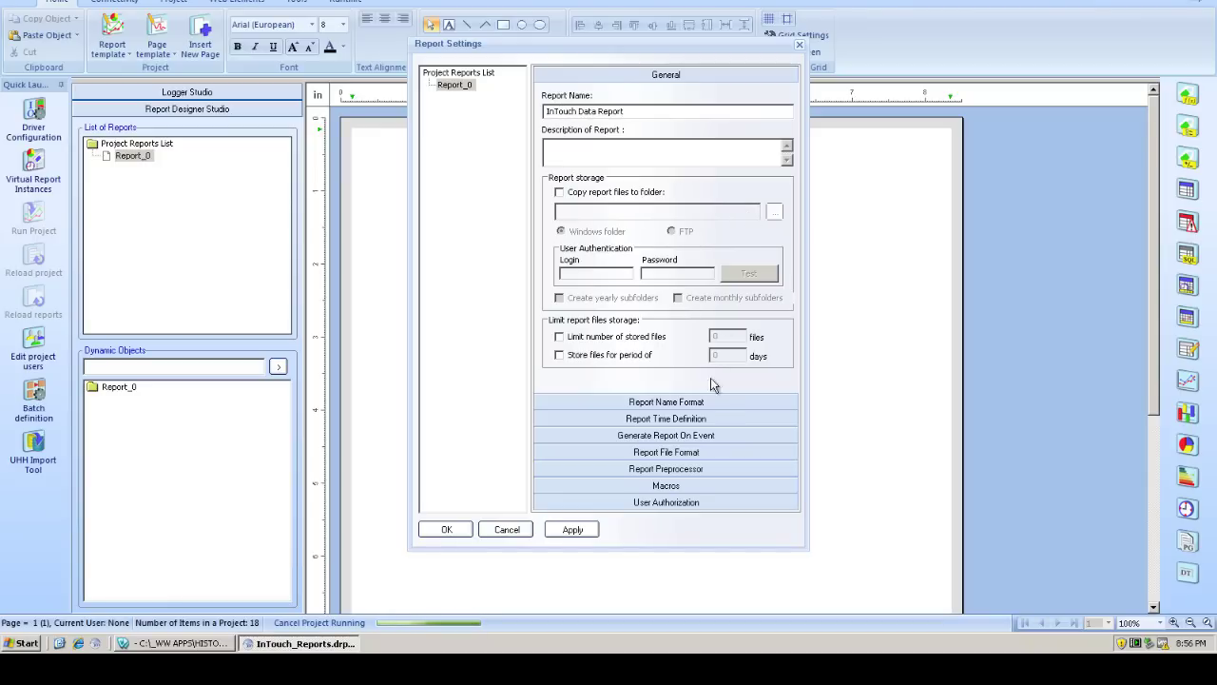
Append the InTouch_RT Product item to the report's file-name mask.
{"action": "left_click", "coordinate": [697, 406]}
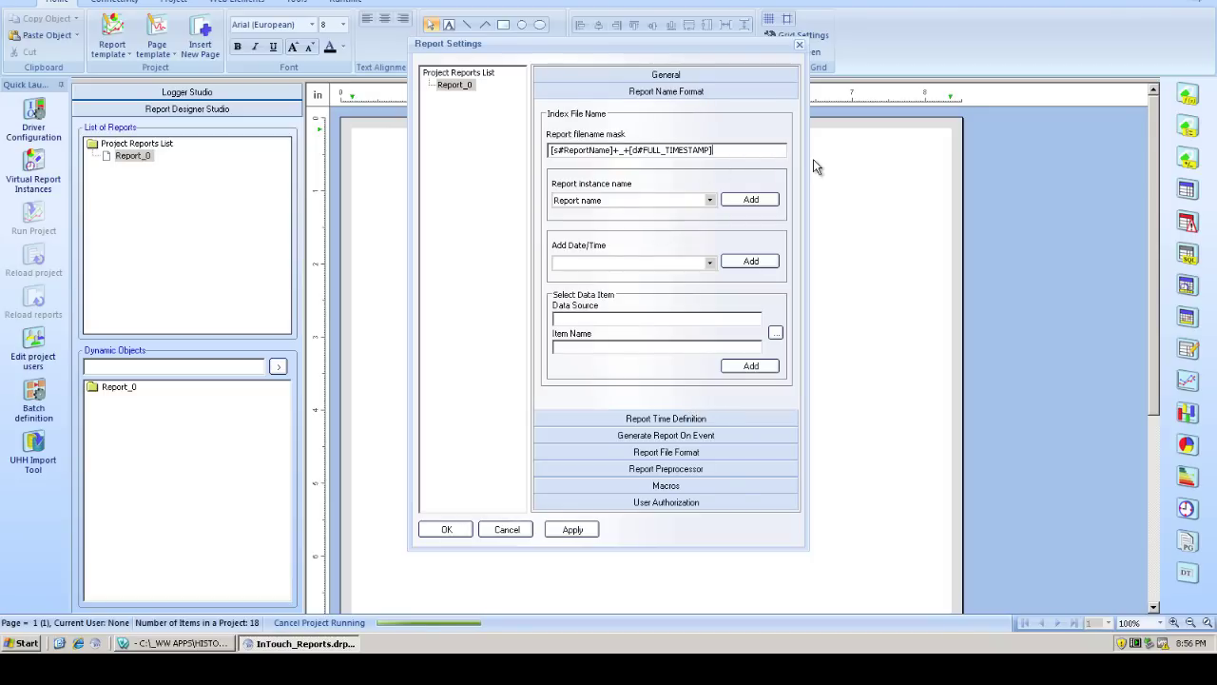
{"action": "type", "text": "+_+"}
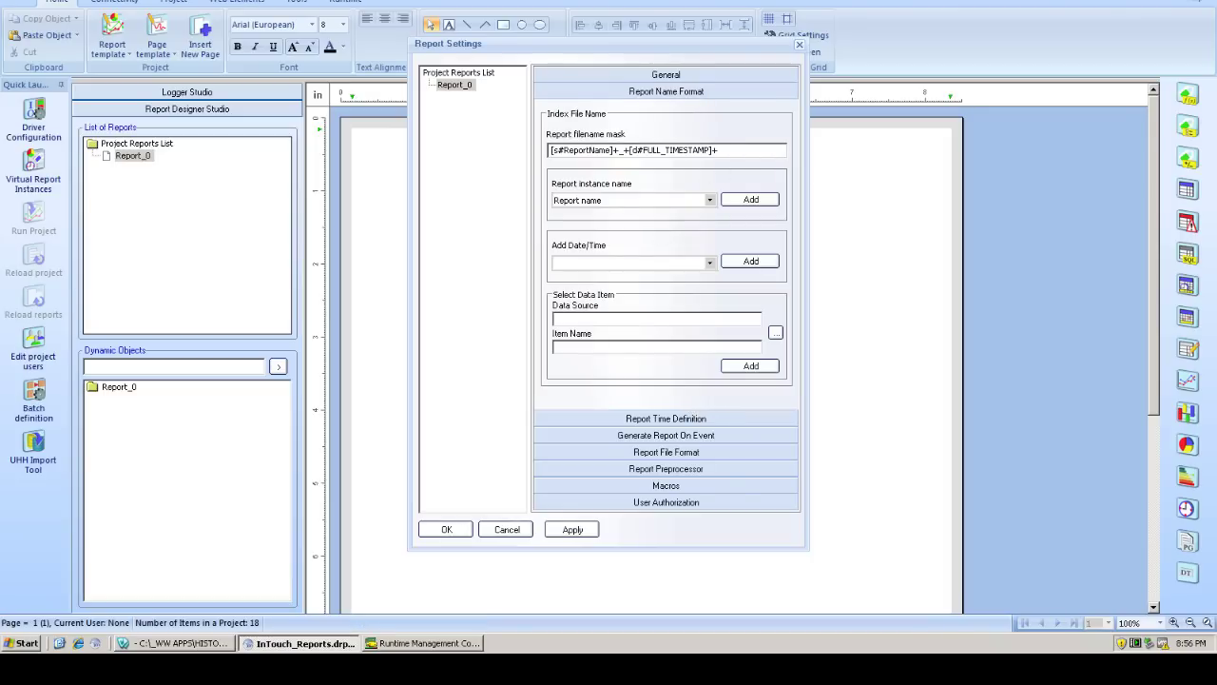
{"action": "left_click", "coordinate": [776, 332]}
{"action": "left_click", "coordinate": [669, 105]}
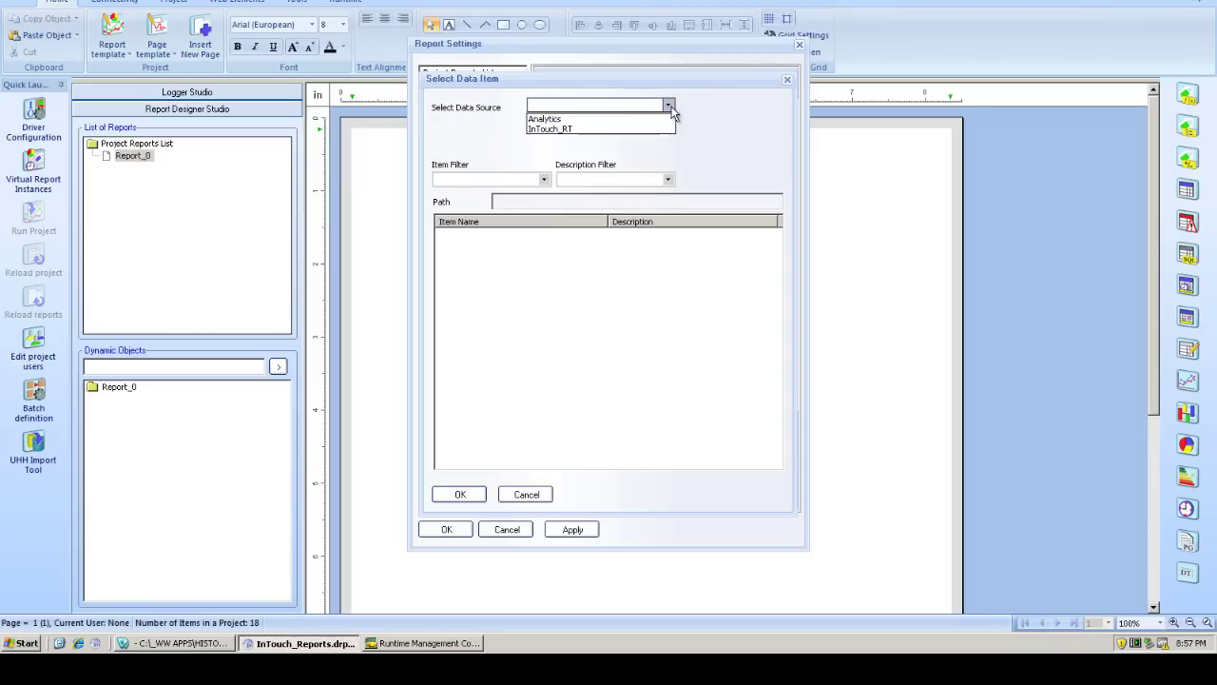
{"action": "left_click", "coordinate": [590, 125]}
{"action": "left_click", "coordinate": [507, 181]}
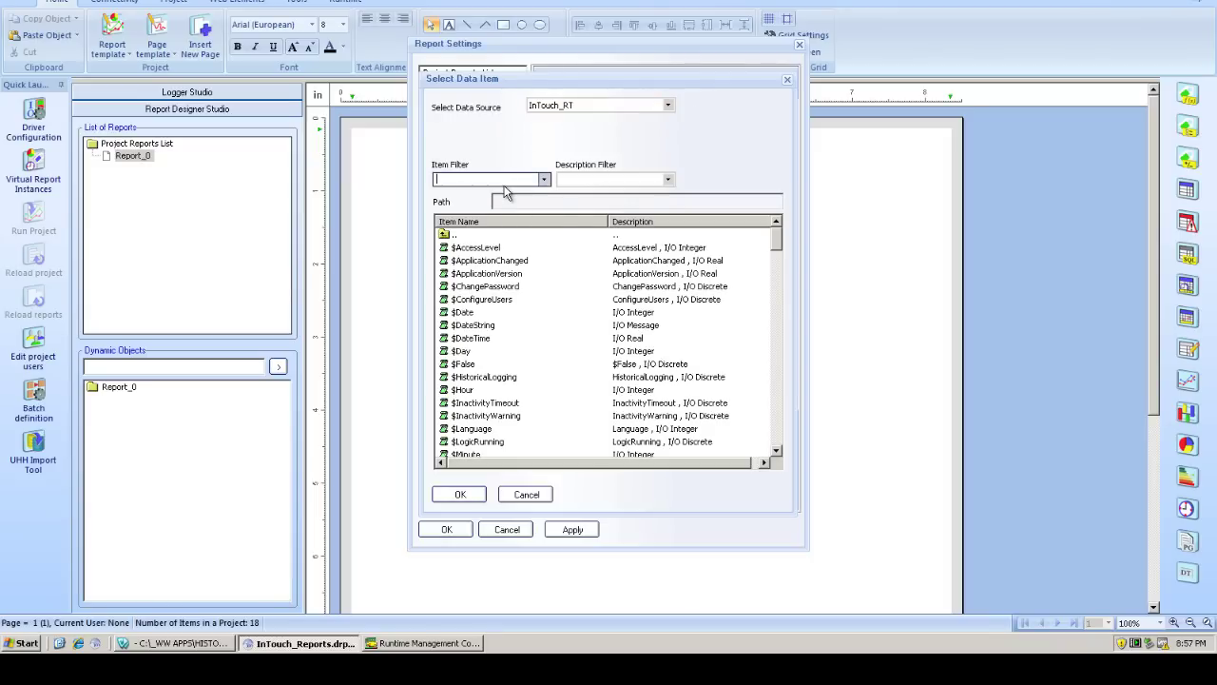
{"action": "type", "text": "prod"}
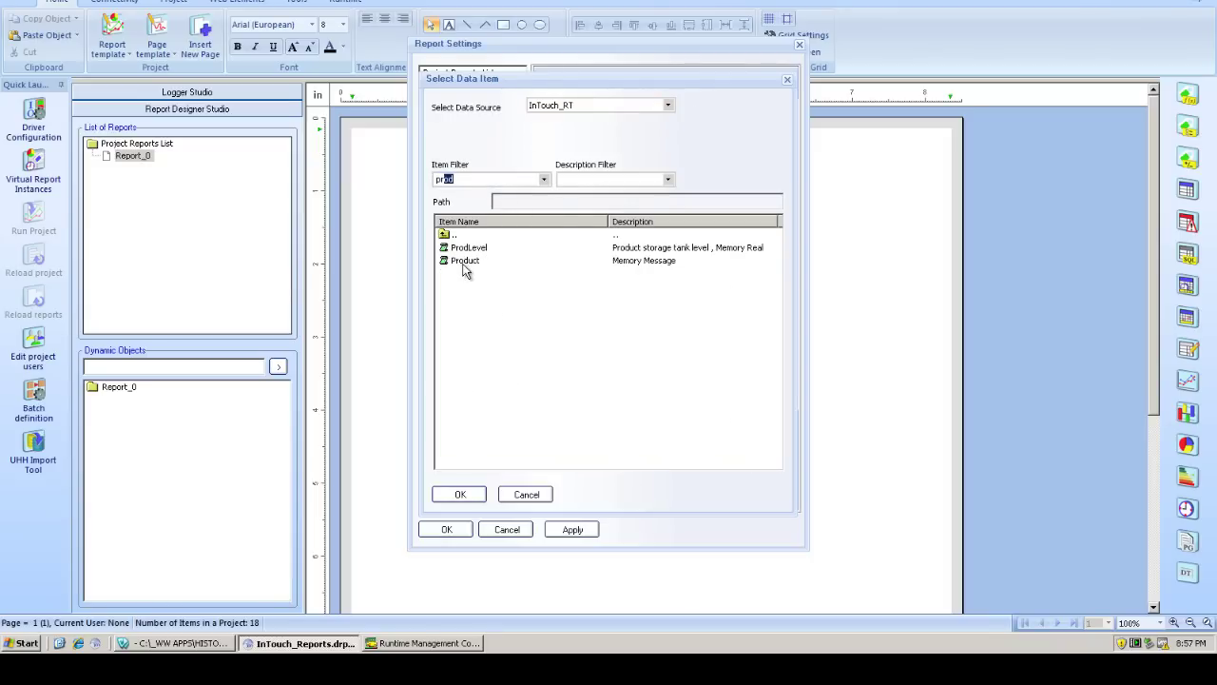
{"action": "double_click", "coordinate": [465, 263]}
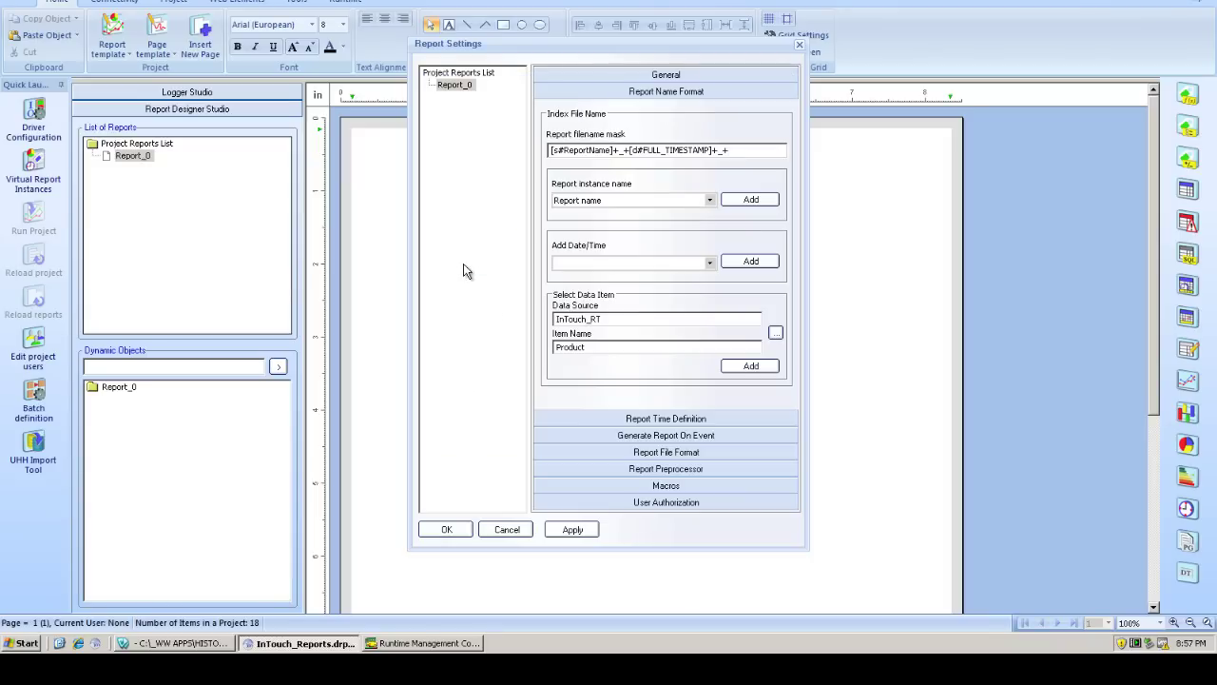
{"action": "left_click", "coordinate": [751, 366]}
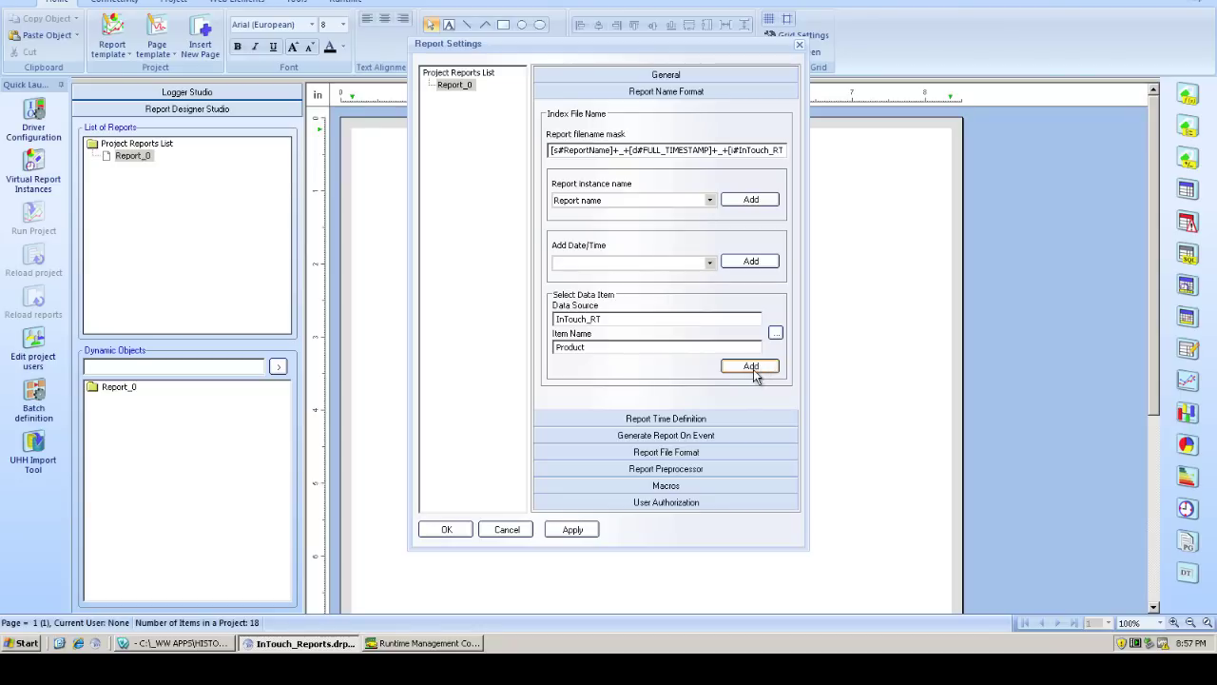
Enable opening the PDF after generation and apply the report settings.
{"action": "left_click", "coordinate": [679, 455]}
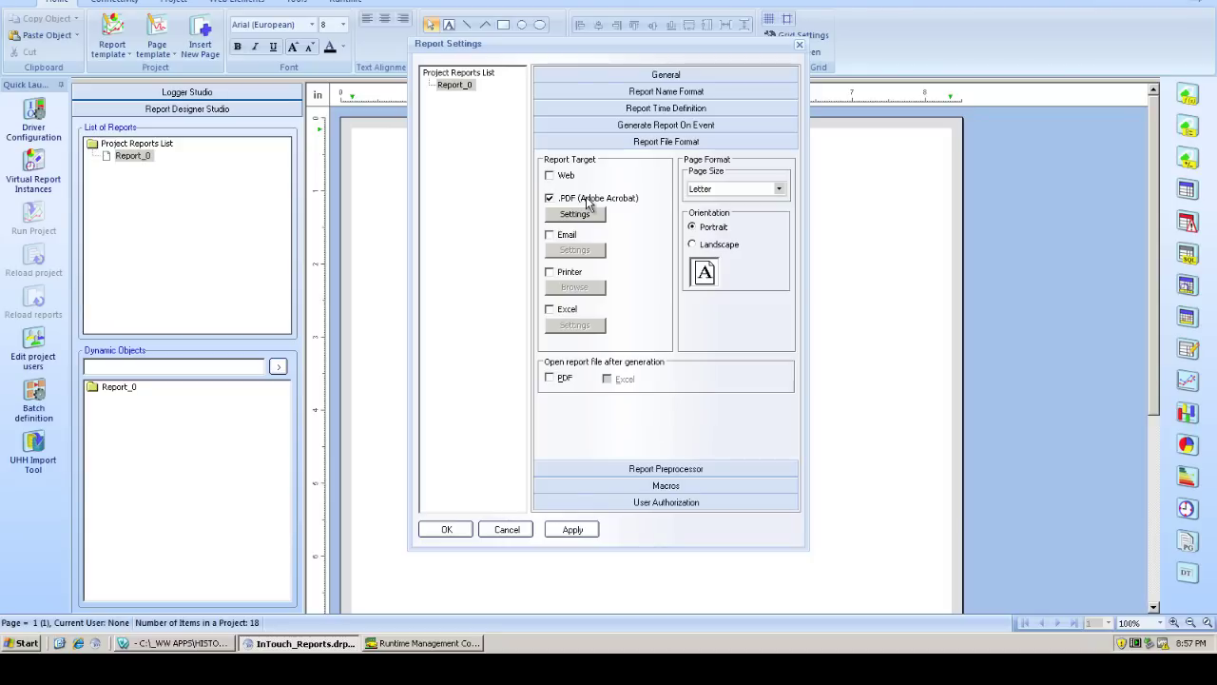
{"action": "left_click", "coordinate": [551, 379]}
{"action": "left_click", "coordinate": [456, 528]}
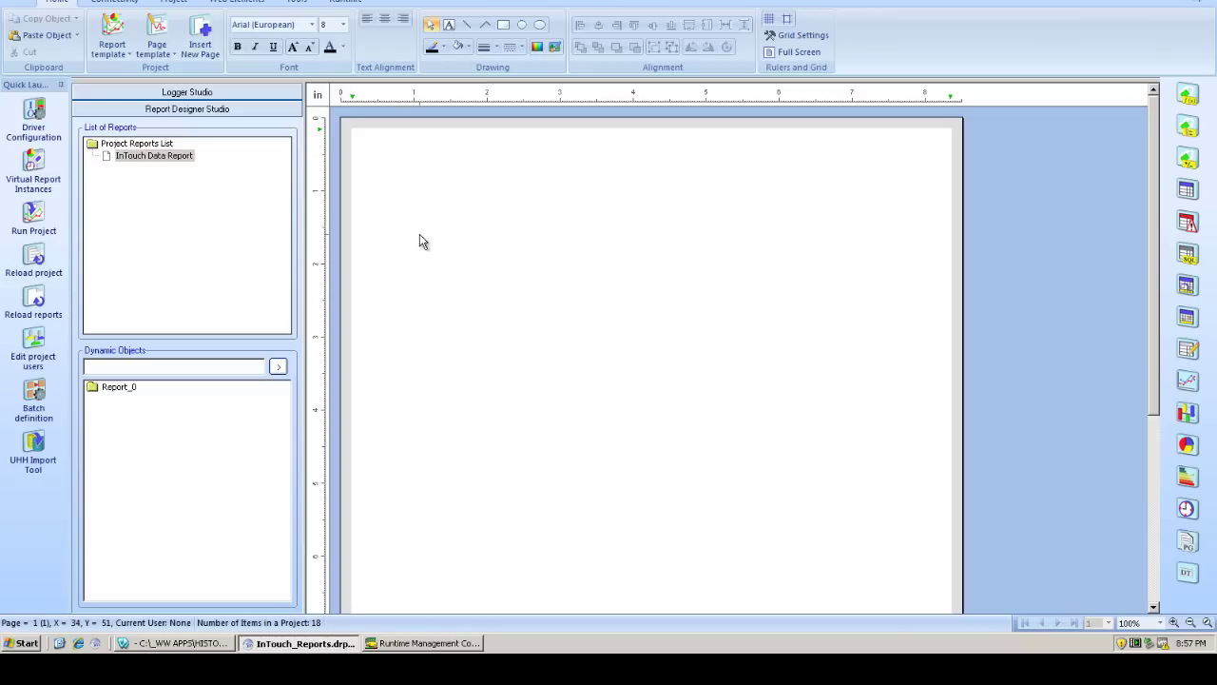
Draw an item table across the page showing InTouch_RT ProdLevel, ReactLevel and ReactTemp.
{"action": "left_click", "coordinate": [1187, 189]}
{"action": "left_click_drag", "start_coordinate": [403, 185], "coordinate": [892, 230]}
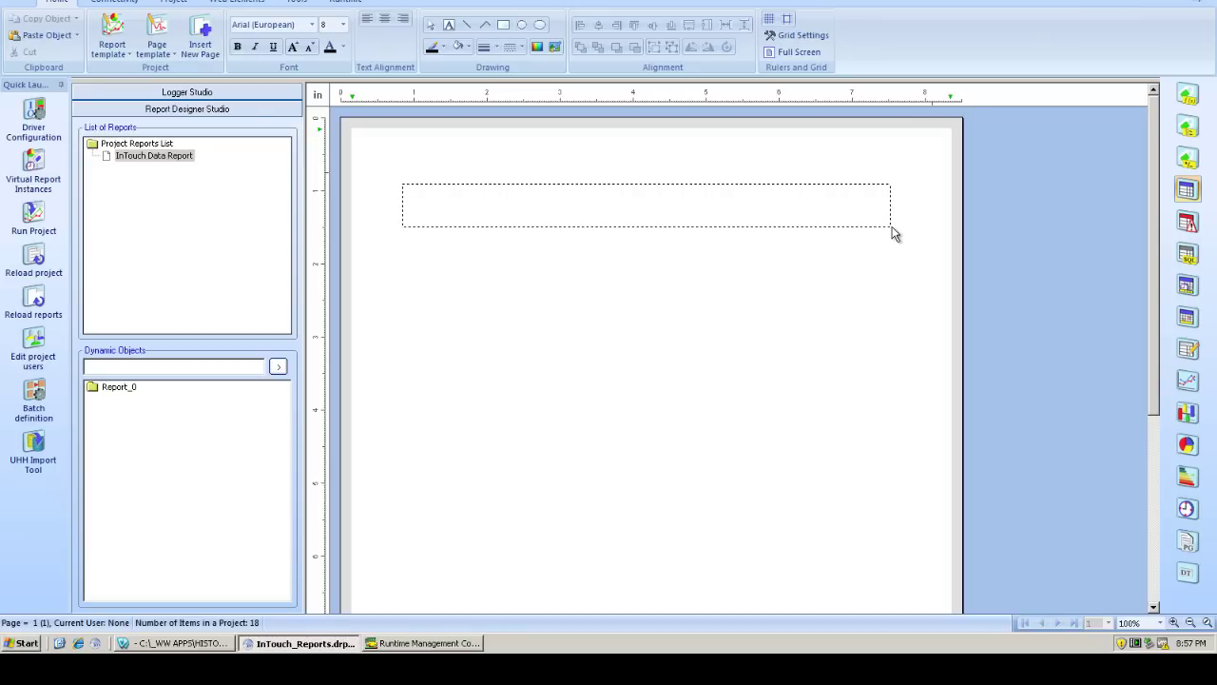
{"action": "left_click", "coordinate": [674, 218]}
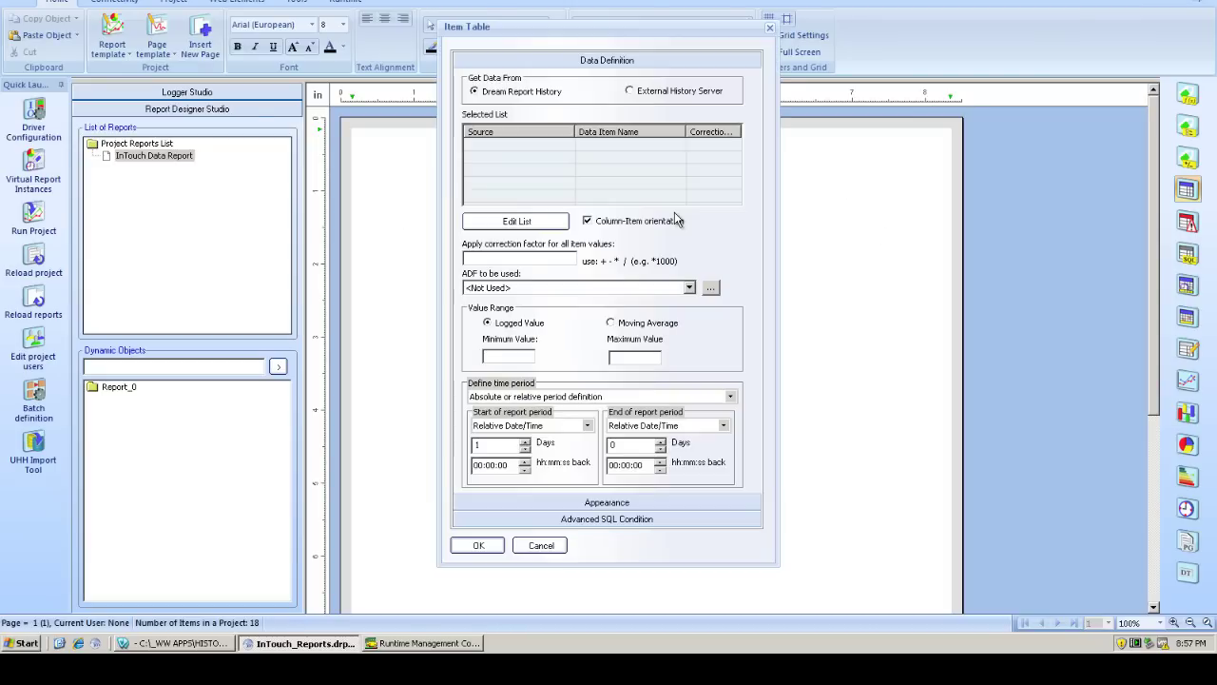
{"action": "left_click", "coordinate": [533, 95]}
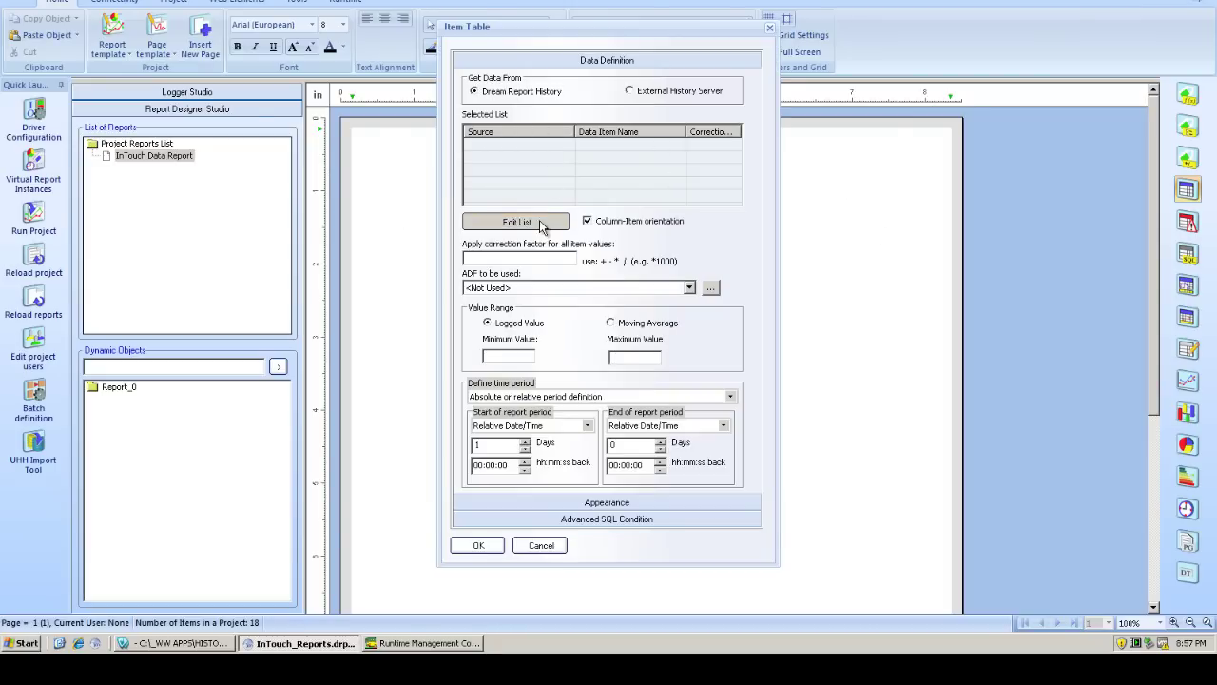
{"action": "left_click", "coordinate": [540, 220]}
{"action": "left_click", "coordinate": [559, 98]}
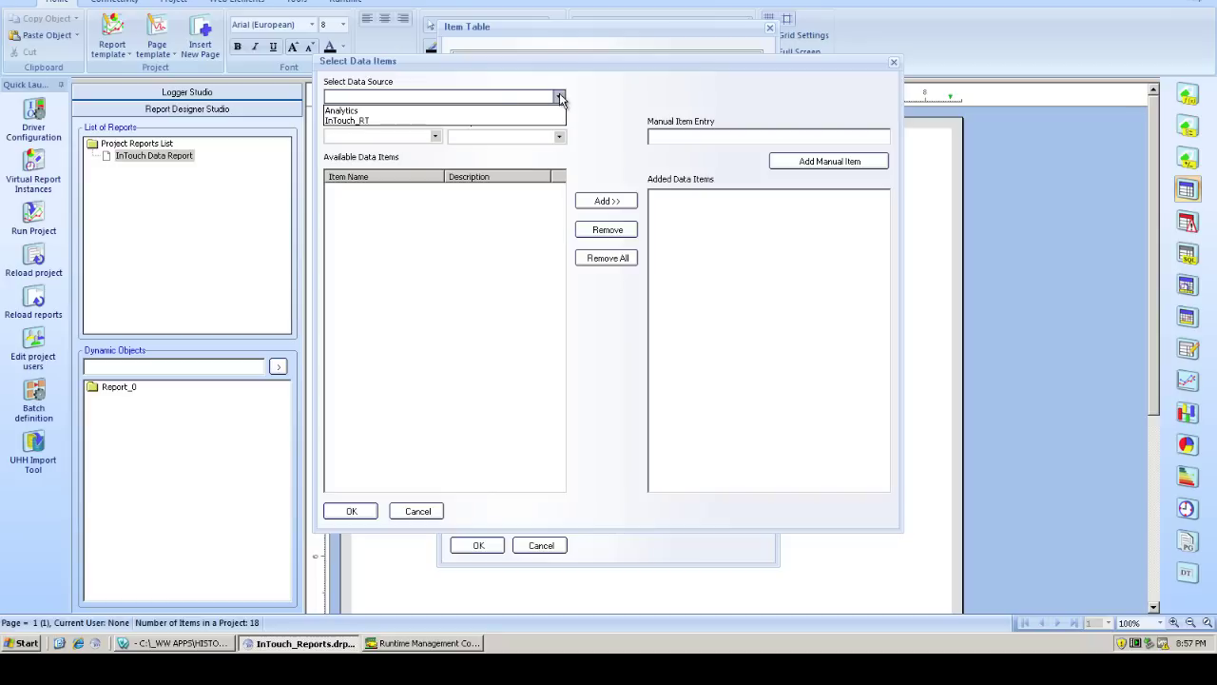
{"action": "left_click", "coordinate": [441, 121]}
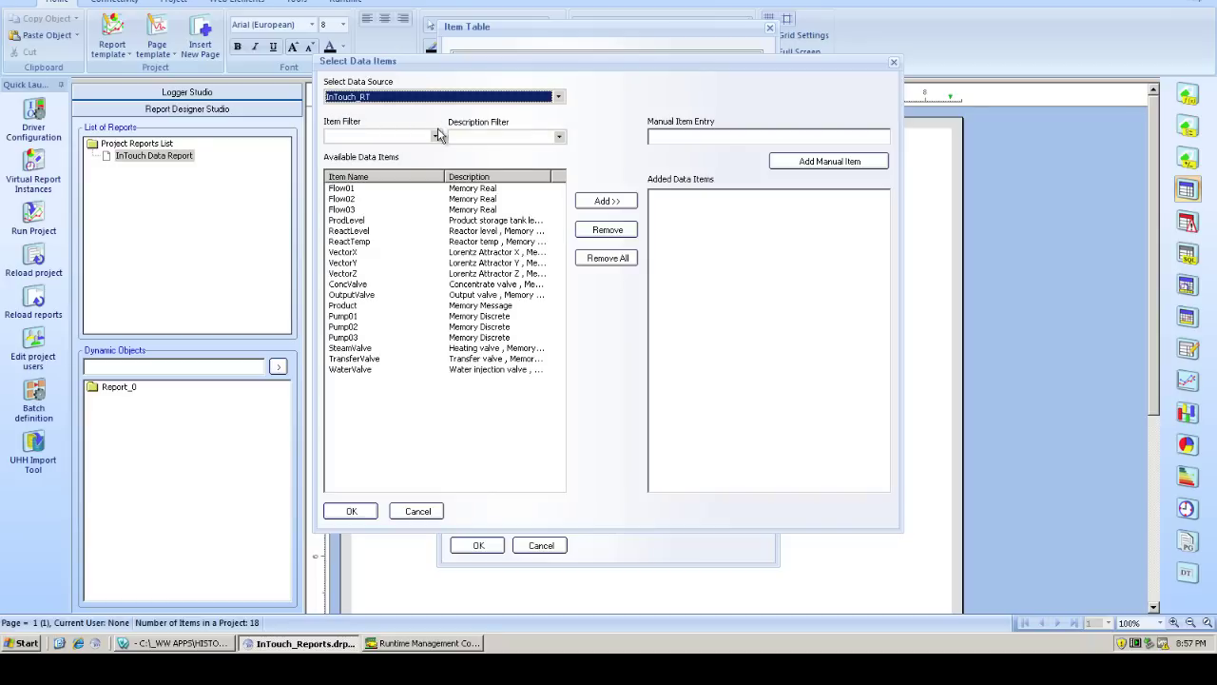
{"action": "left_click", "coordinate": [358, 220]}
{"action": "left_click", "coordinate": [358, 242], "text": "shift"}
{"action": "left_click", "coordinate": [606, 201]}
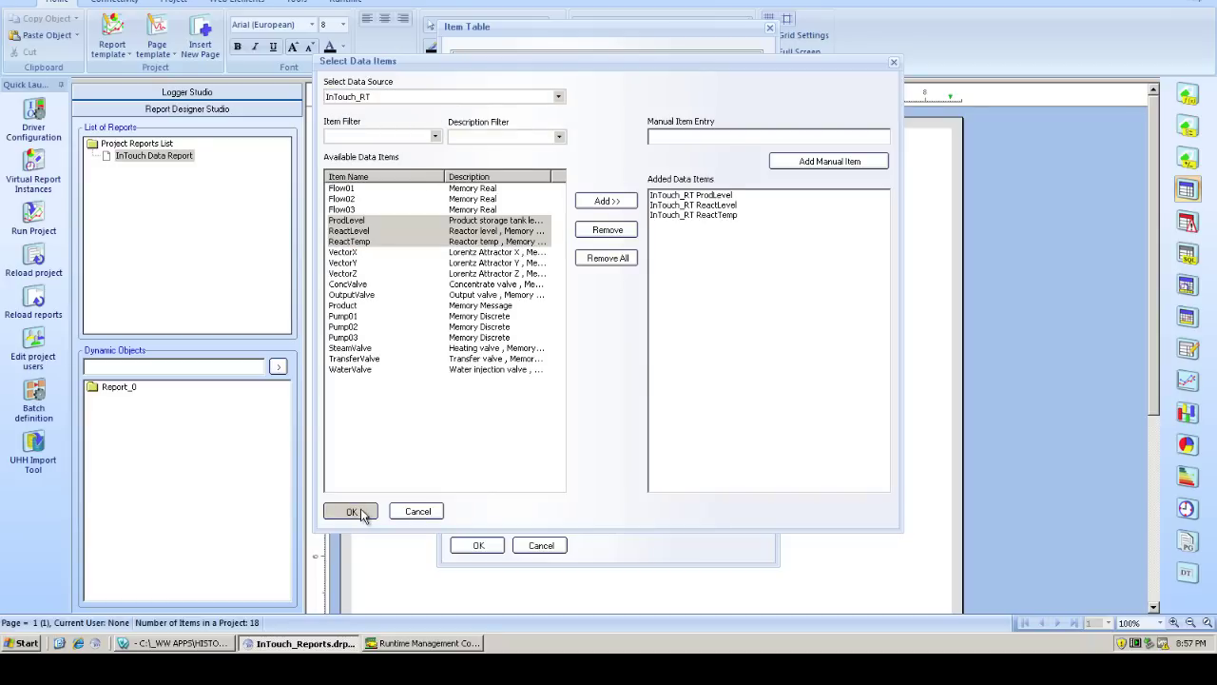
{"action": "left_click", "coordinate": [360, 511]}
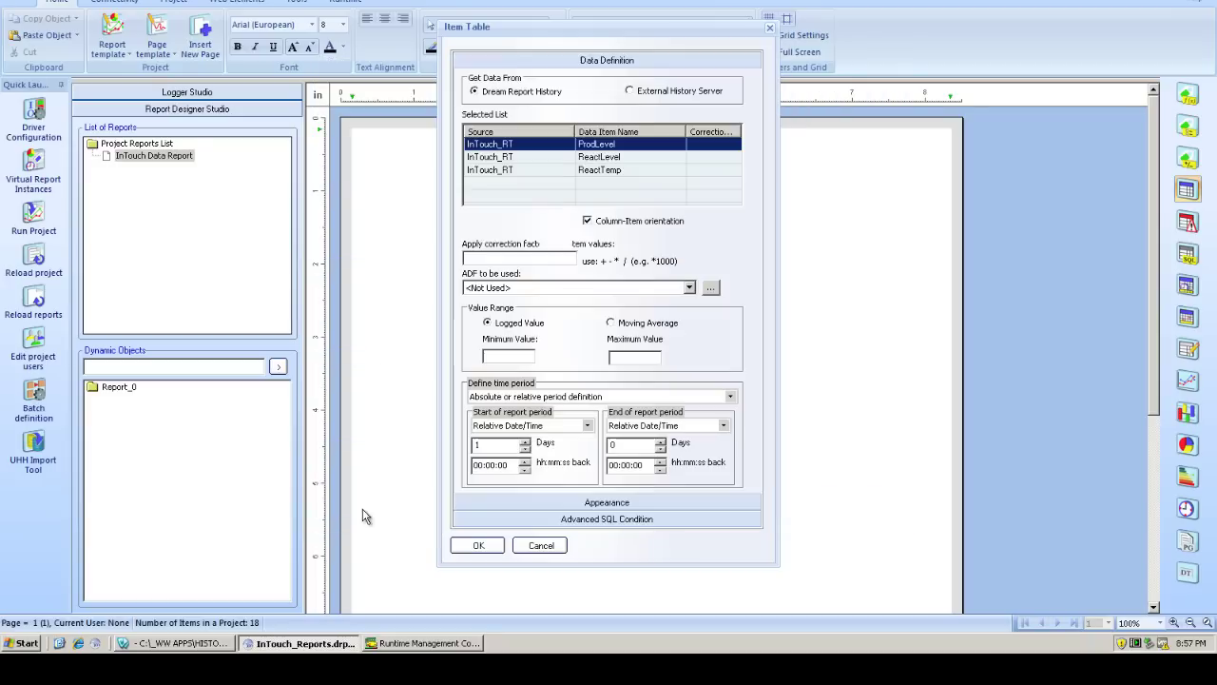
Set the table's time period to the last 10 minutes.
{"action": "left_click", "coordinate": [730, 396]}
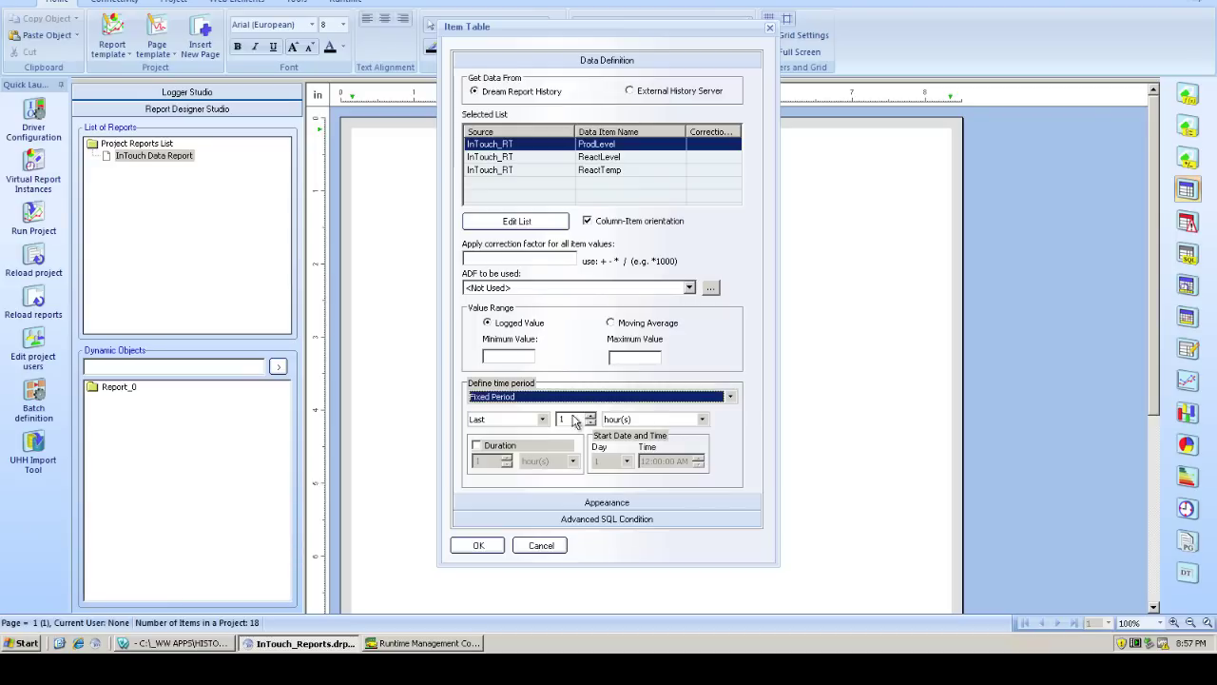
{"action": "left_click", "coordinate": [568, 420]}
{"action": "type", "text": "0"}
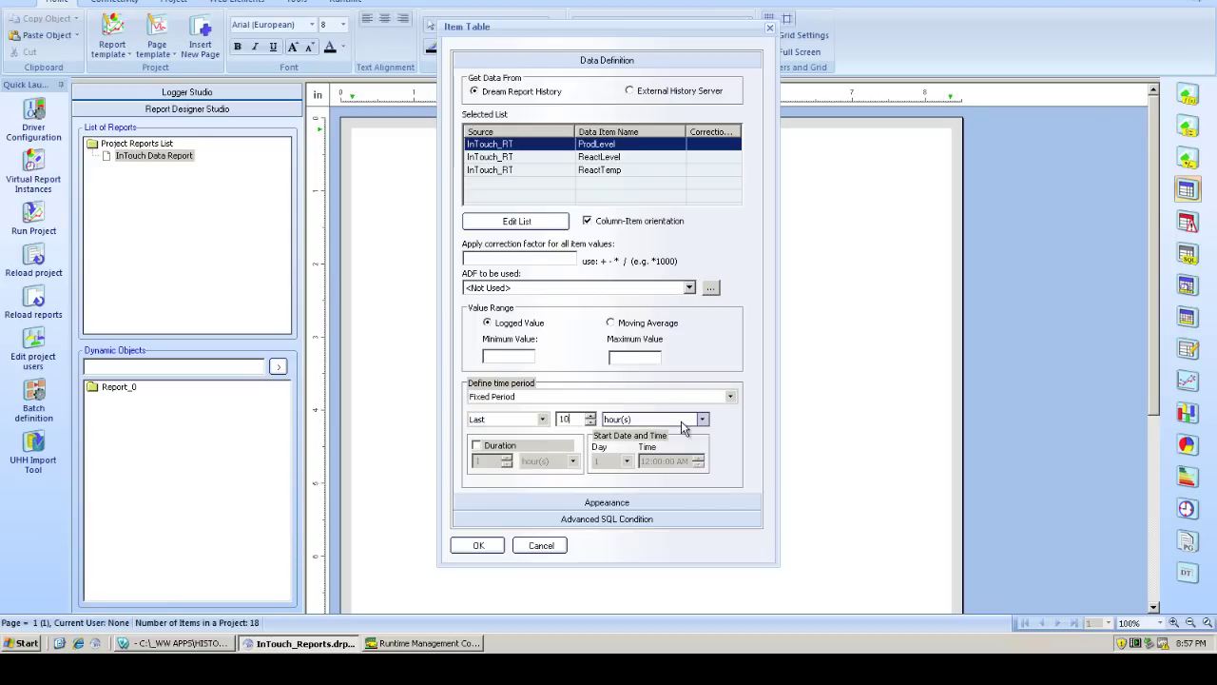
{"action": "left_click", "coordinate": [697, 420]}
{"action": "left_click", "coordinate": [635, 435]}
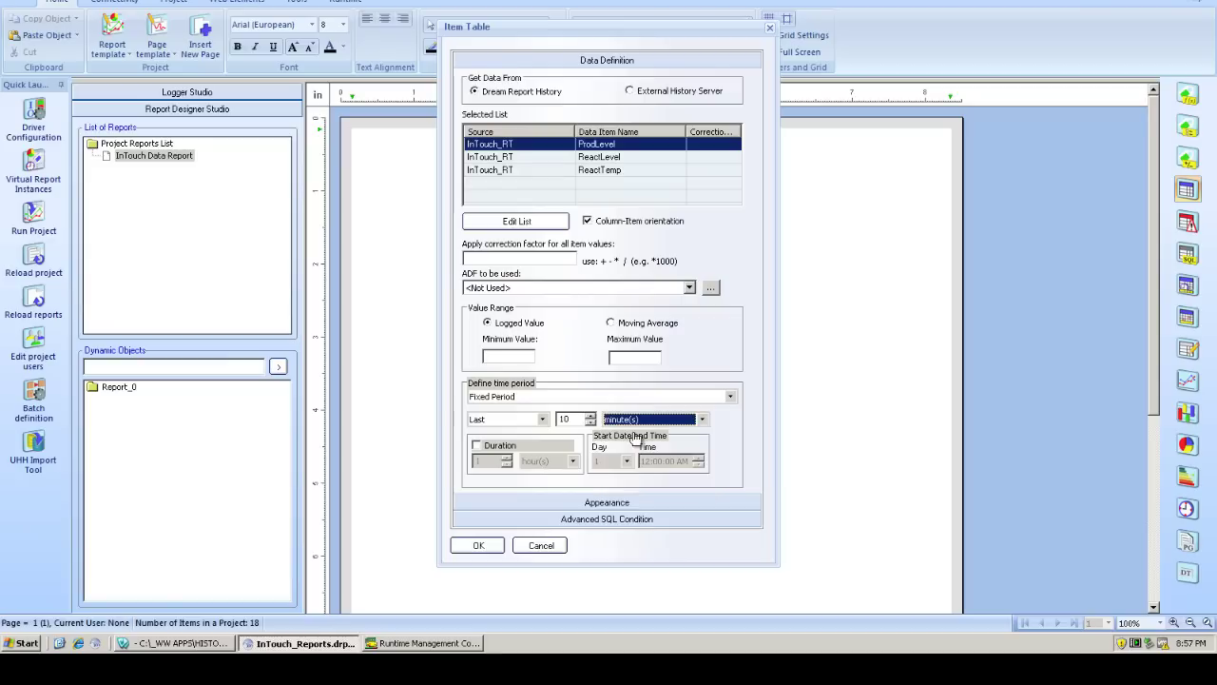
Title the table 'Reactor Performance - Last 10 Minutes', choose Header font settings, and confirm.
{"action": "left_click", "coordinate": [612, 503]}
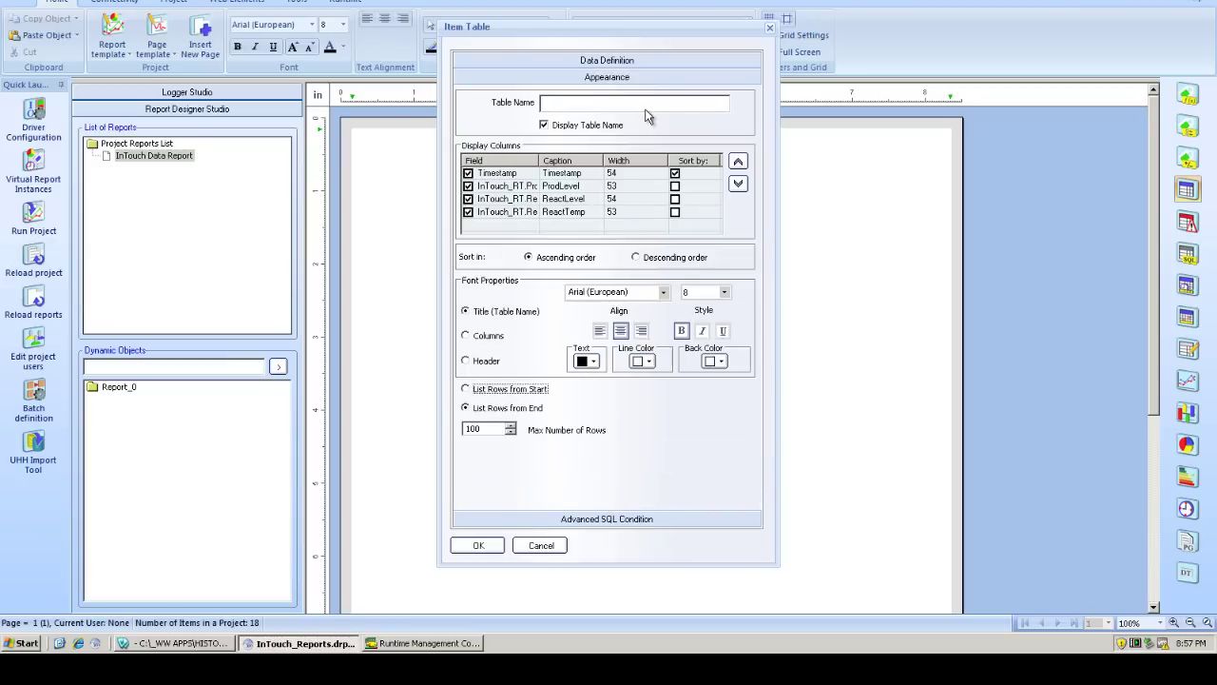
{"action": "left_click", "coordinate": [606, 103]}
{"action": "type", "text": "Reactor Performance"}
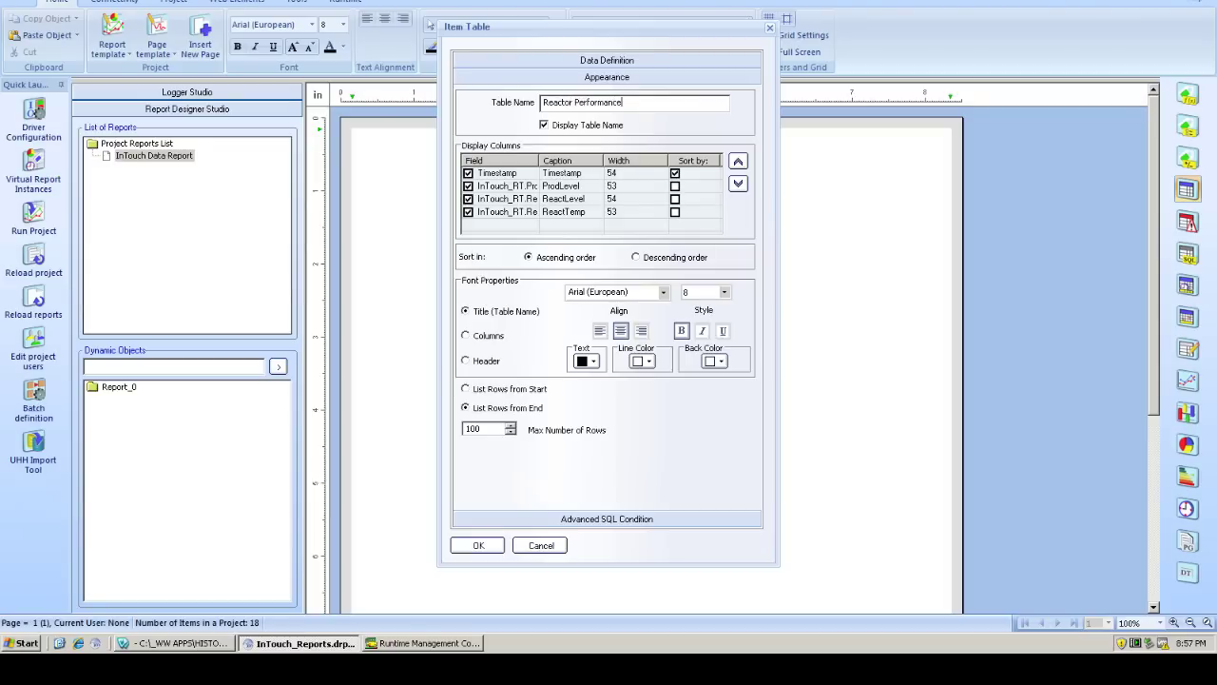
{"action": "type", "text": " - Last 10 Minutes"}
{"action": "left_click", "coordinate": [465, 361]}
{"action": "left_click", "coordinate": [476, 546]}
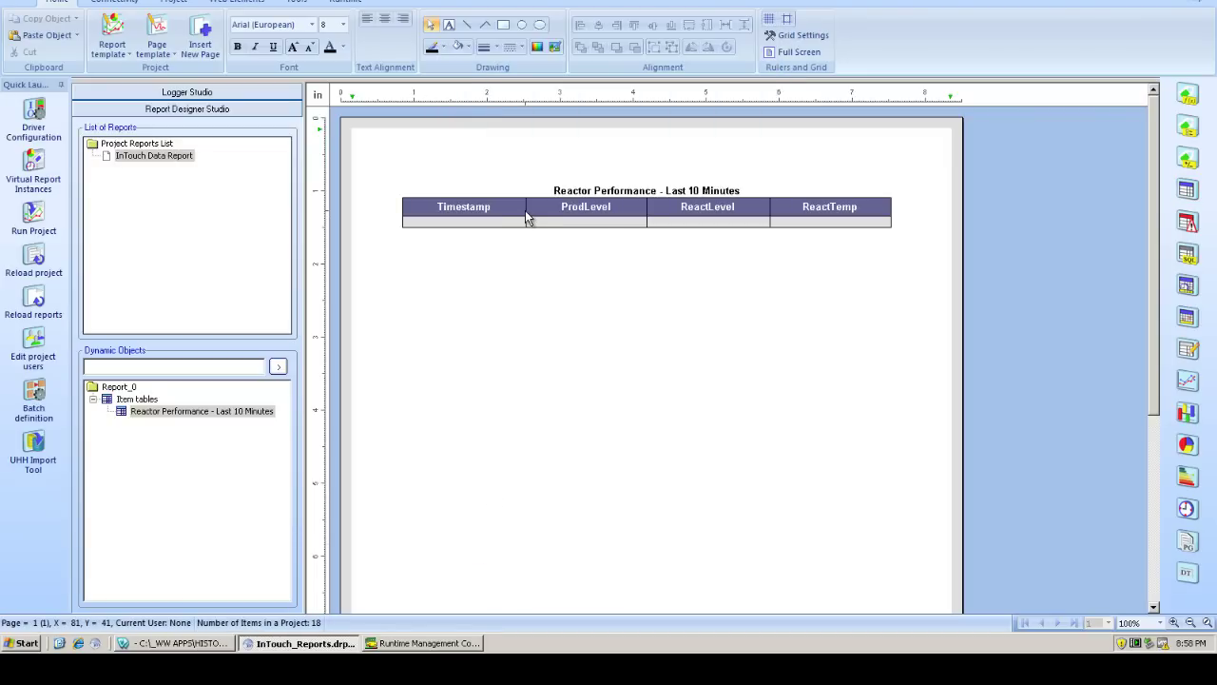
Draw a chart below the table charting FLOW03 from the InTouch_LGH external history server.
{"action": "left_click", "coordinate": [1191, 382]}
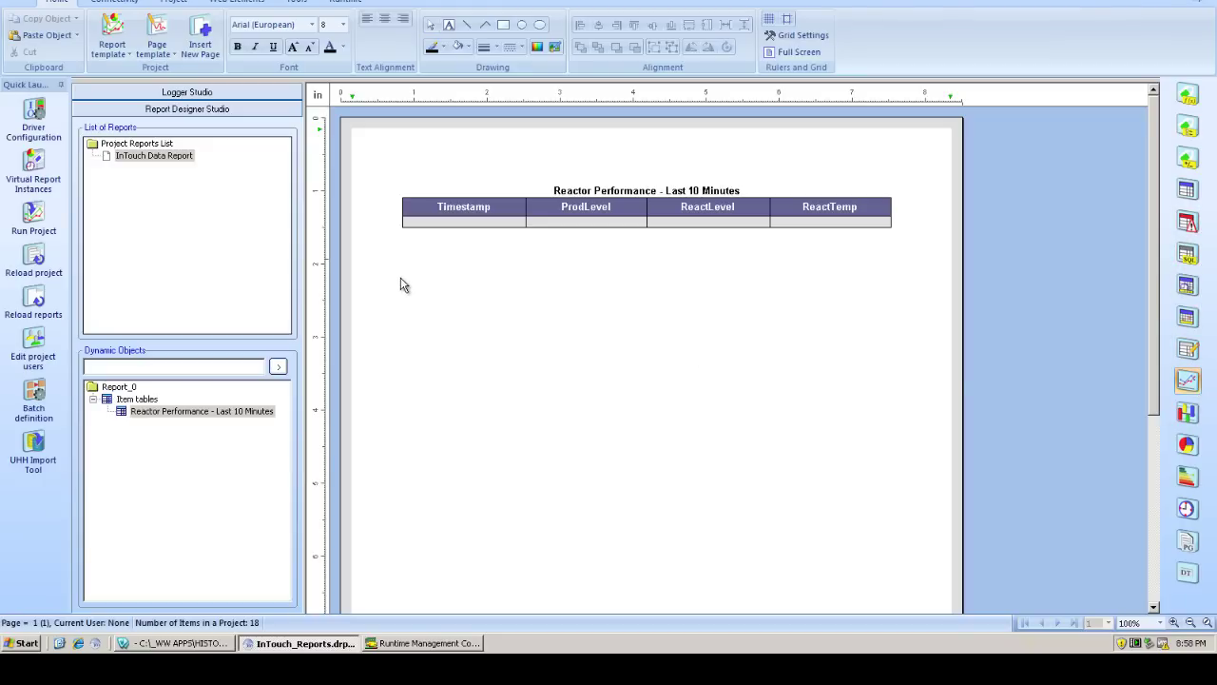
{"action": "left_click_drag", "start_coordinate": [404, 252], "coordinate": [893, 489]}
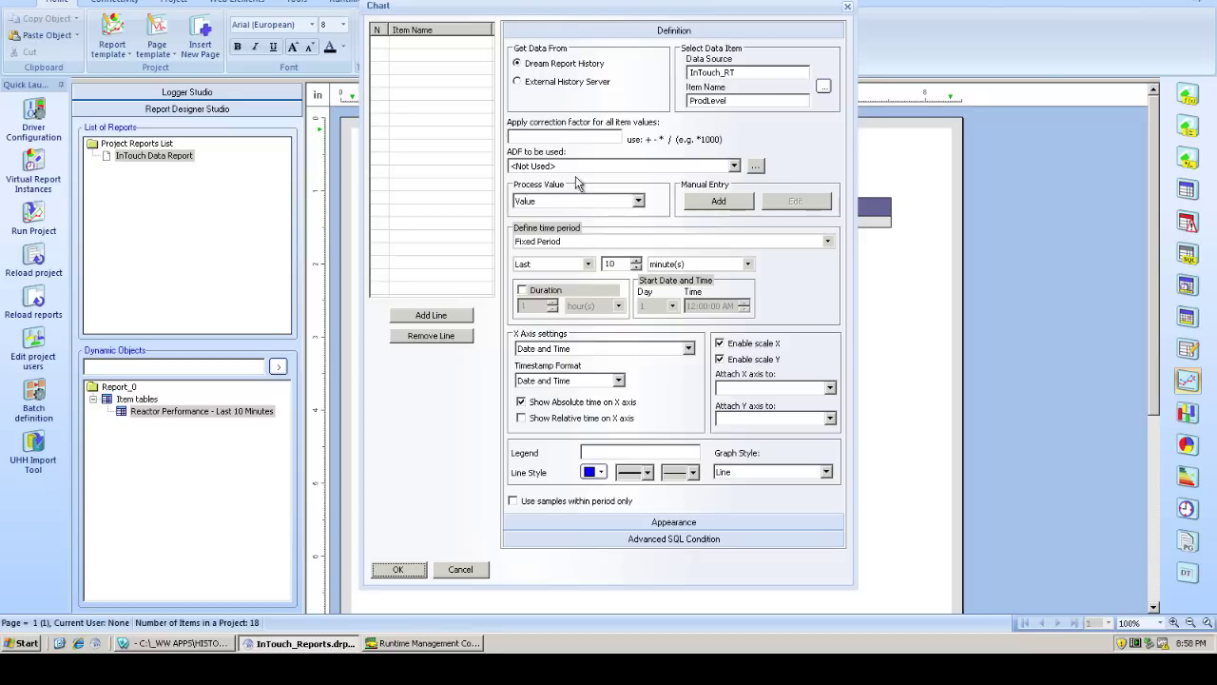
{"action": "left_click", "coordinate": [565, 83]}
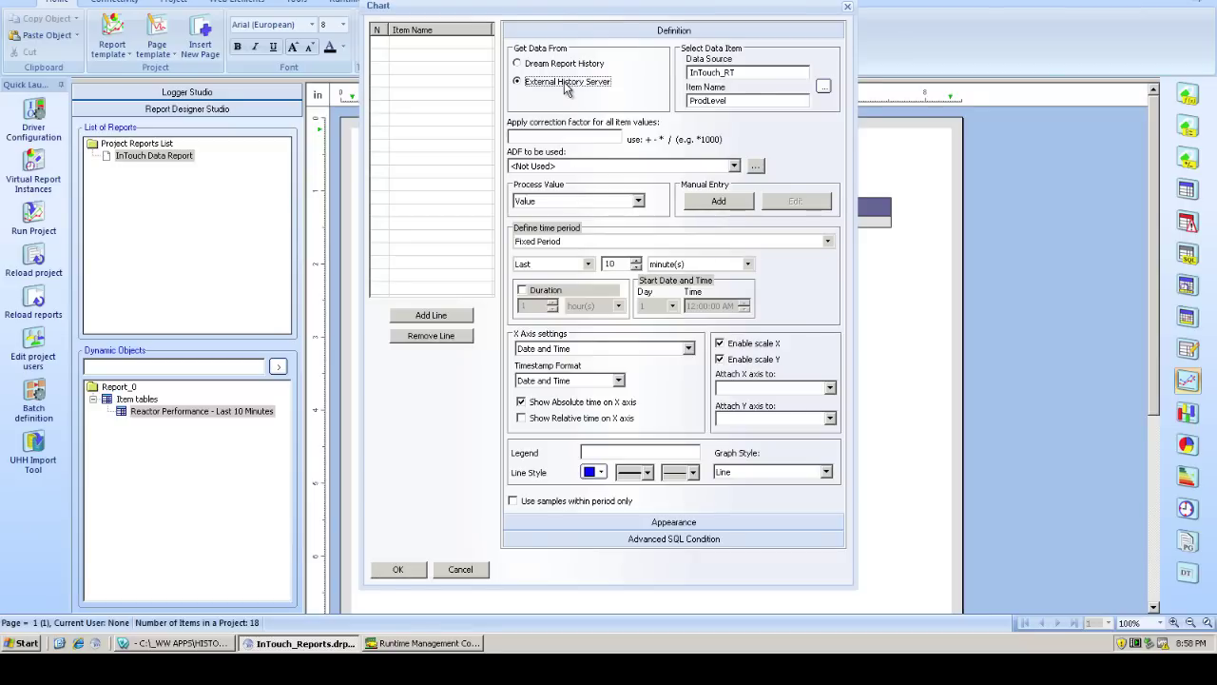
{"action": "left_click", "coordinate": [825, 86]}
{"action": "left_click", "coordinate": [613, 104]}
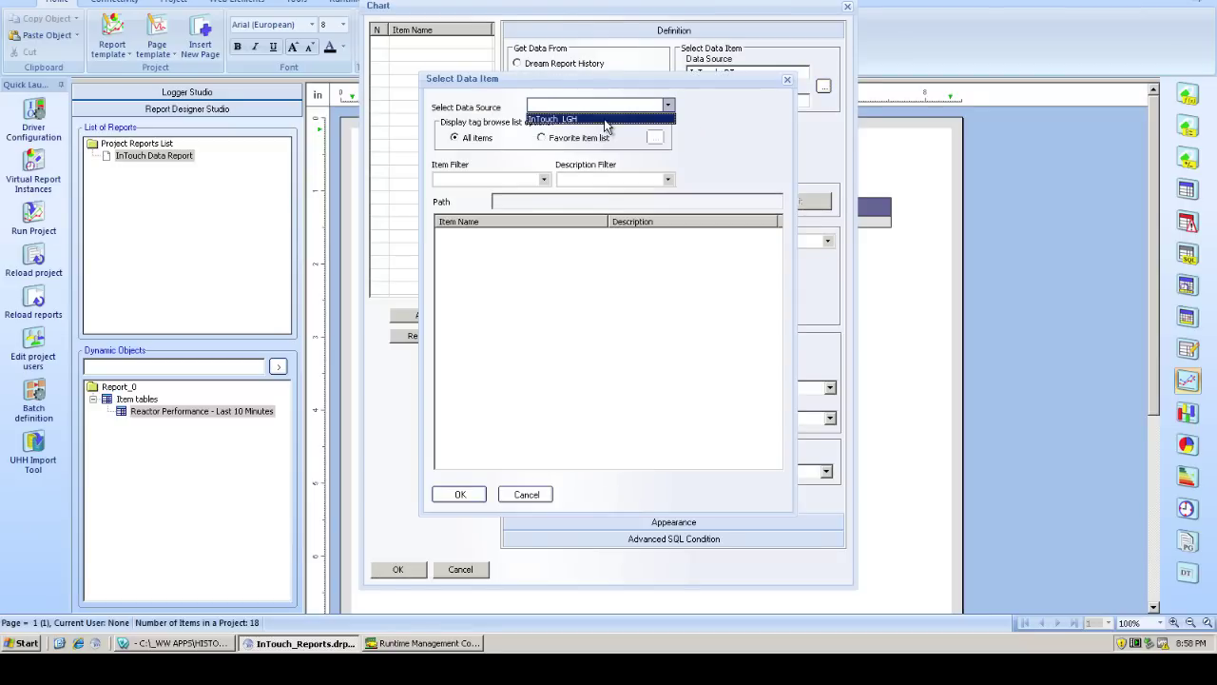
{"action": "left_click", "coordinate": [606, 120]}
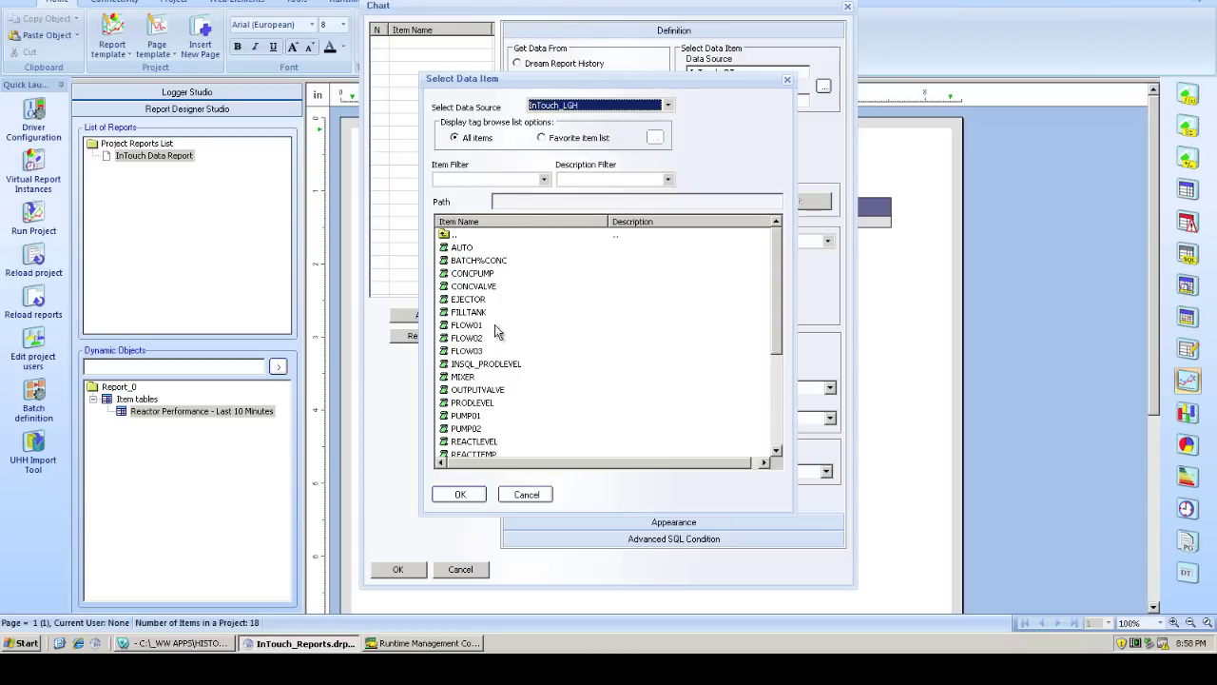
{"action": "double_click", "coordinate": [478, 352]}
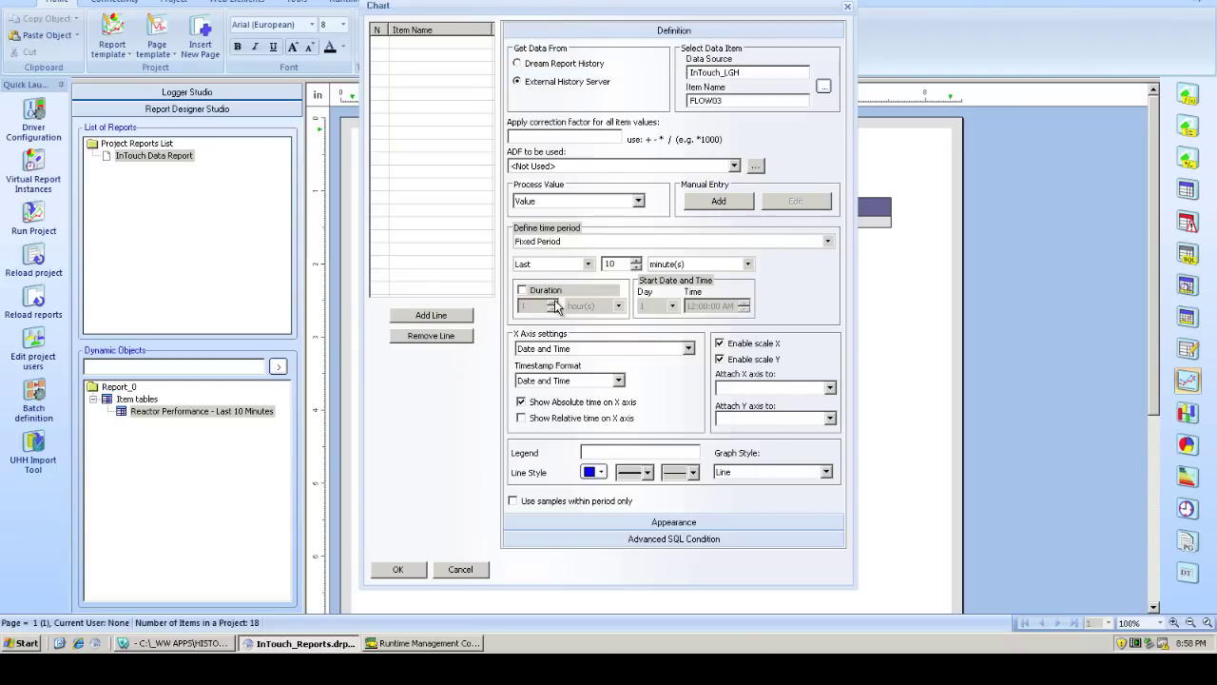
Set the line's time period to absolute or relative, with absolute start and end dates.
{"action": "left_click", "coordinate": [782, 244]}
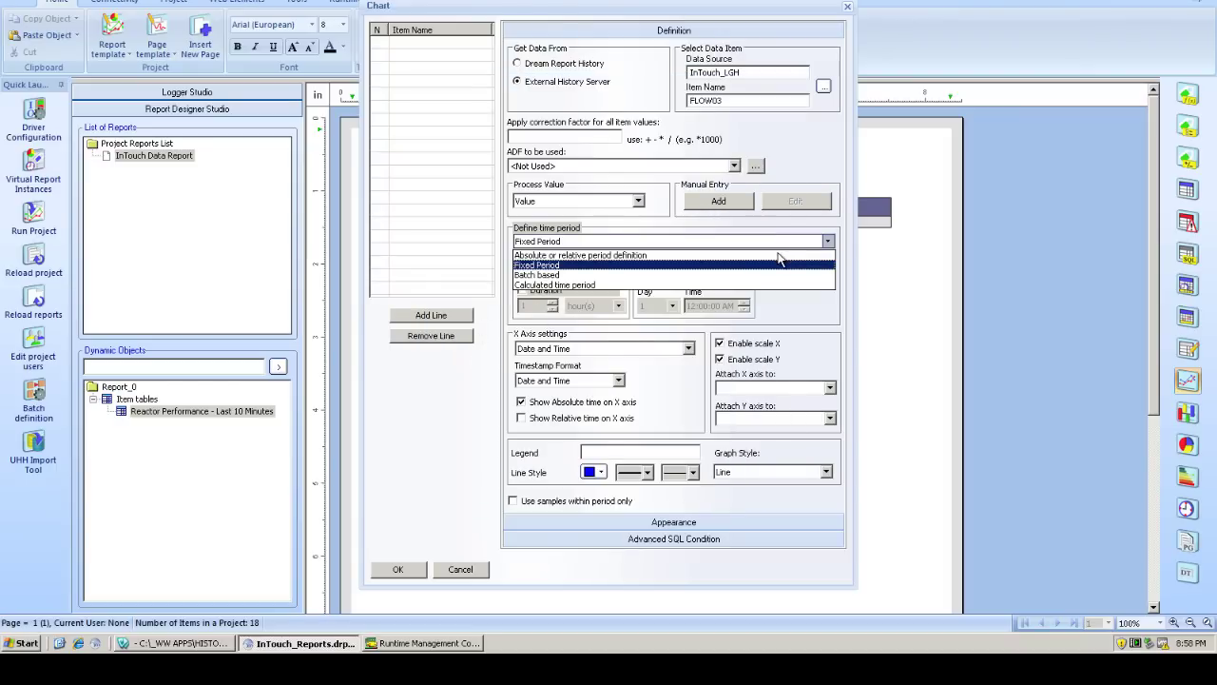
{"action": "left_click", "coordinate": [682, 256]}
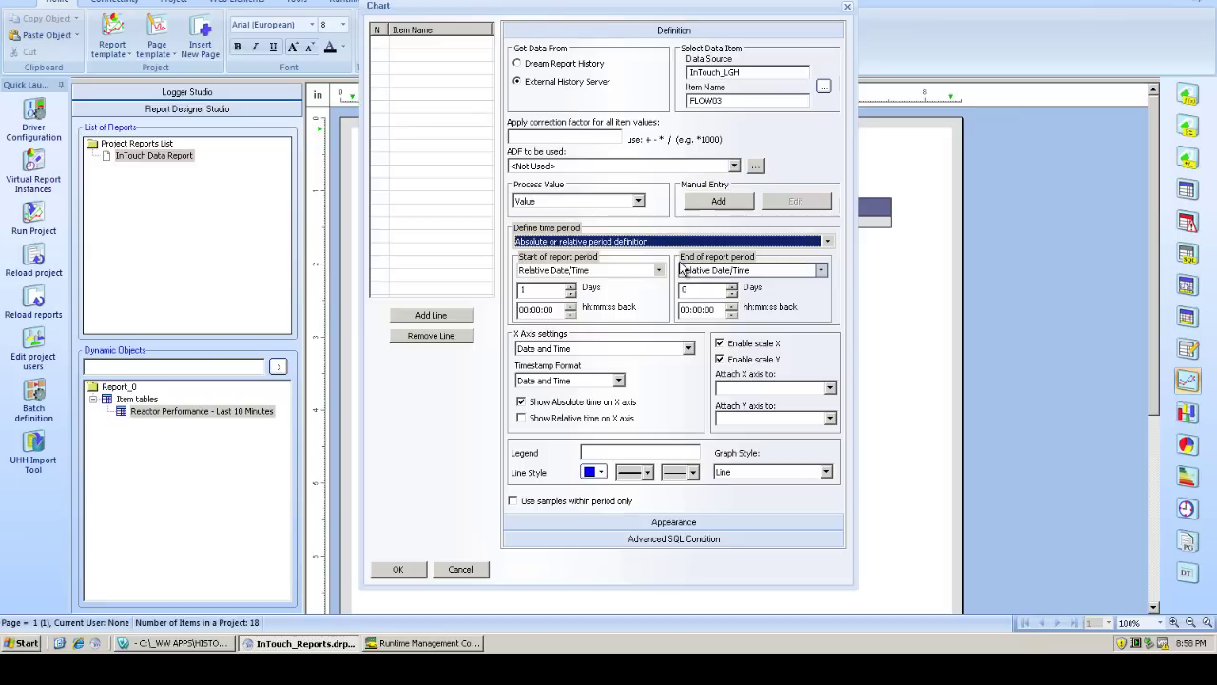
{"action": "left_click", "coordinate": [659, 270]}
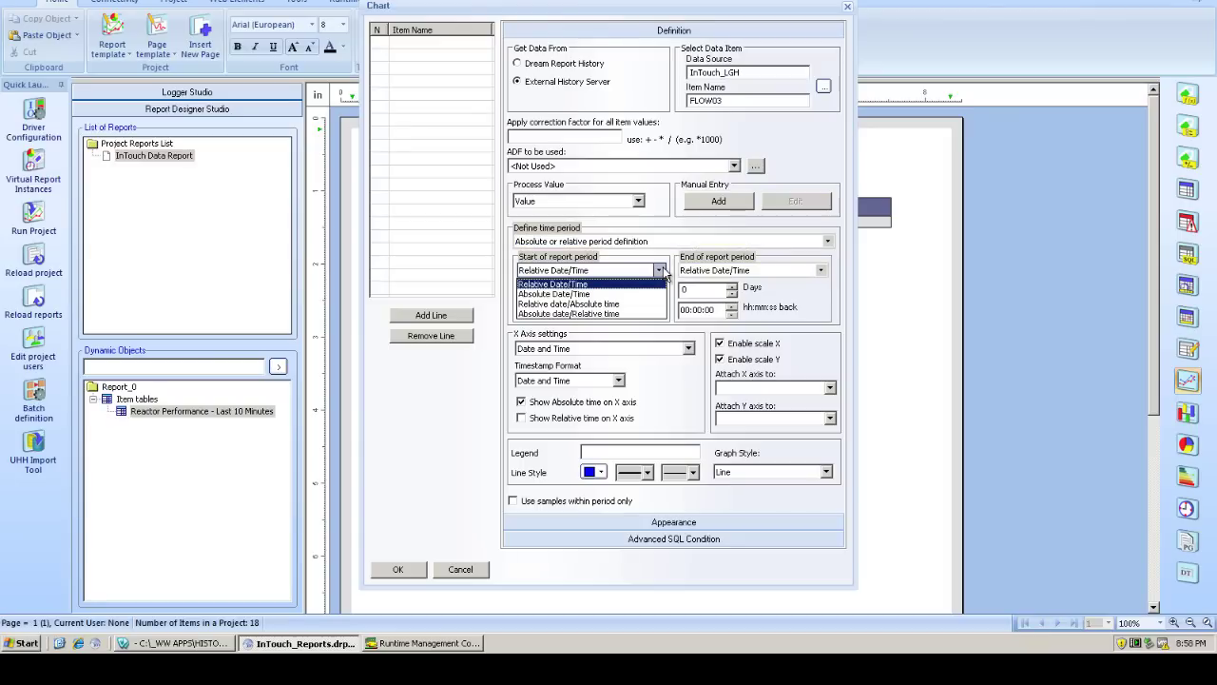
{"action": "left_click", "coordinate": [623, 294]}
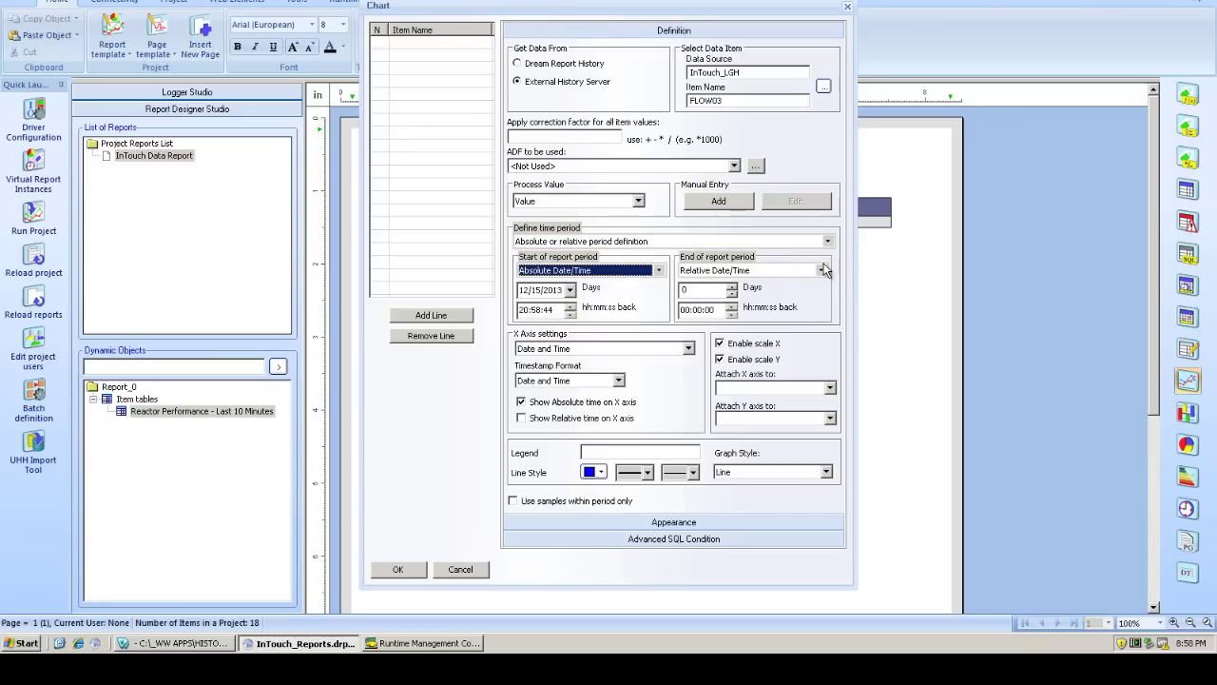
{"action": "left_click", "coordinate": [823, 271]}
{"action": "left_click", "coordinate": [723, 293]}
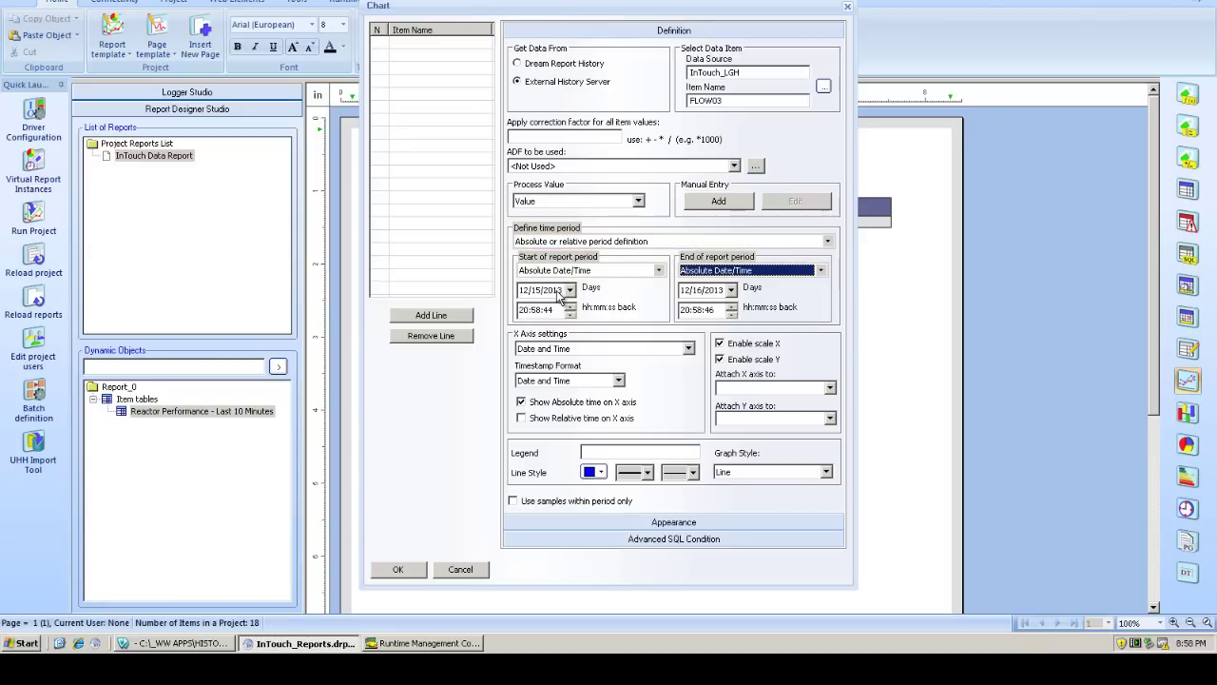
Set the period to 12/11/2013 00:00:00 through 04:00:00 and enter the legend 'Flow 3'.
{"action": "left_click", "coordinate": [539, 290]}
{"action": "type", "text": "11"}
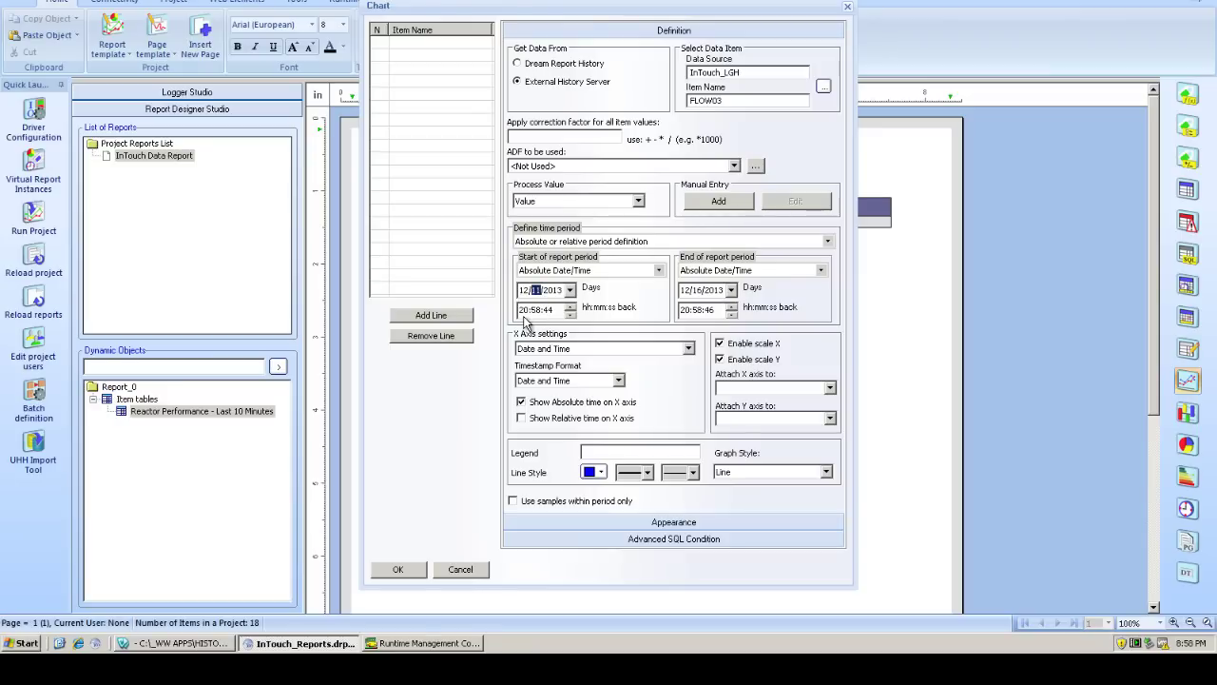
{"action": "left_click", "coordinate": [523, 312]}
{"action": "type", "text": "00000"}
{"action": "left_click", "coordinate": [705, 291]}
{"action": "type", "text": "11"}
{"action": "left_click", "coordinate": [686, 311]}
{"action": "type", "text": "04:00:00"}
{"action": "left_click", "coordinate": [597, 452]}
{"action": "type", "text": "Flow 3"}
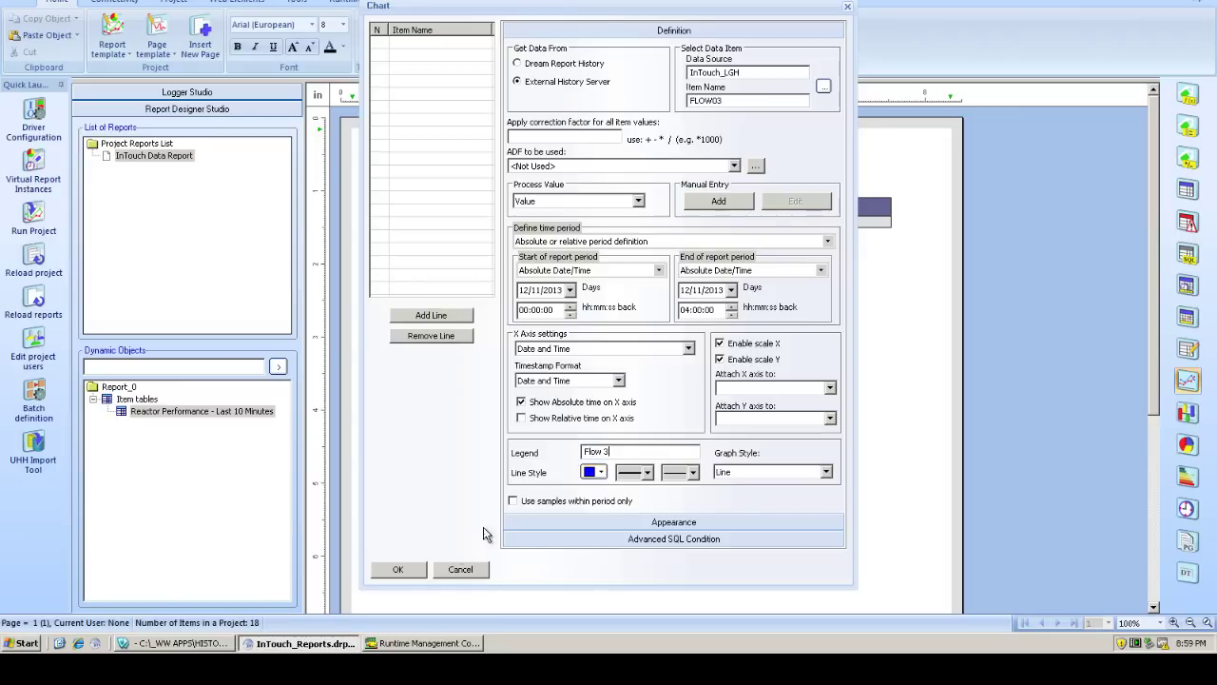
Add the FLOW03 line, then add FLOW02 with legend 'Flow 2', Y scale and moving average.
{"action": "left_click", "coordinate": [441, 317]}
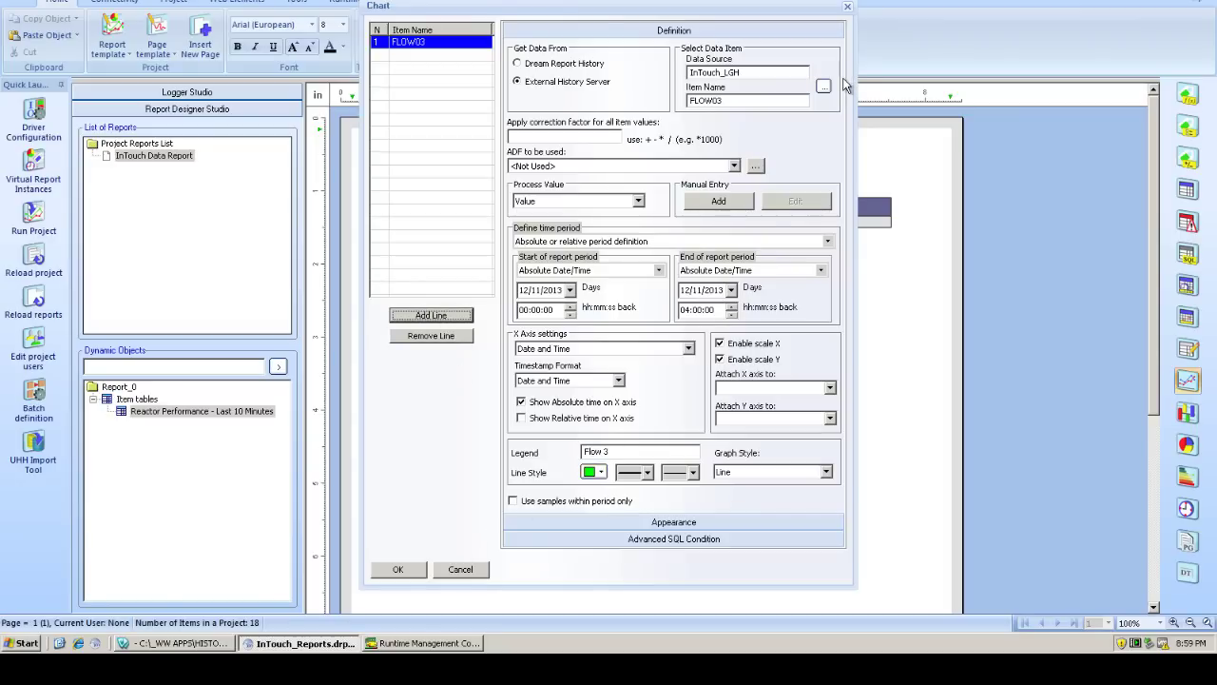
{"action": "left_click", "coordinate": [823, 86]}
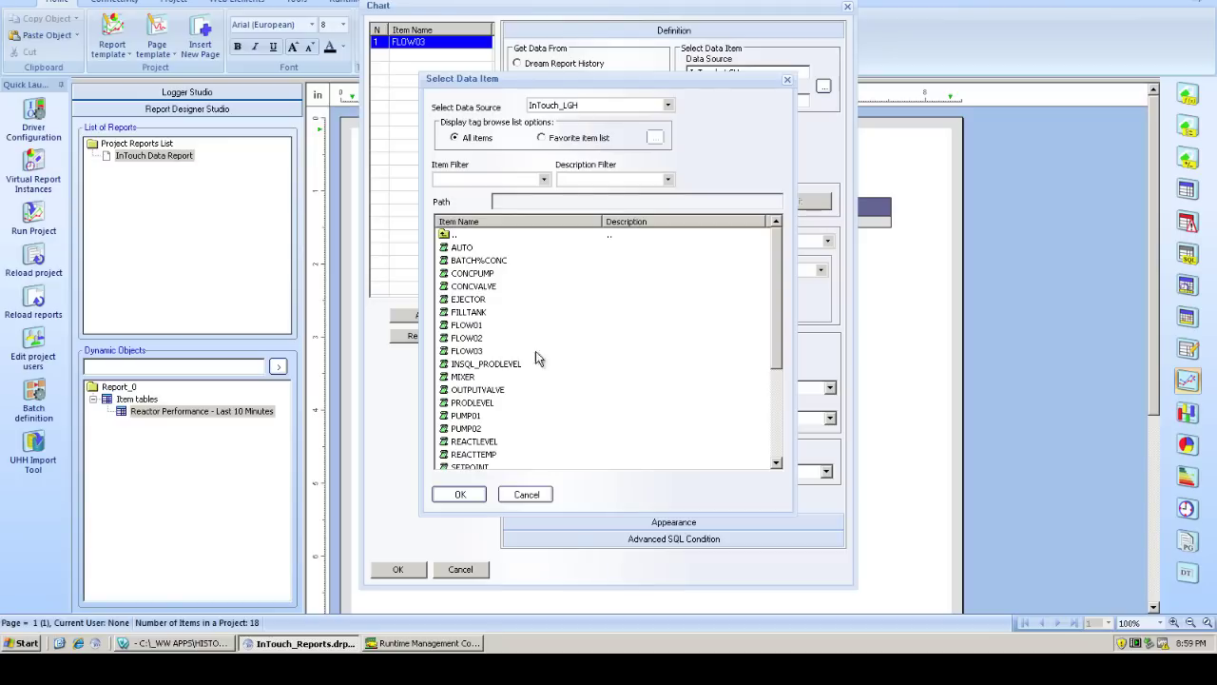
{"action": "double_click", "coordinate": [463, 338]}
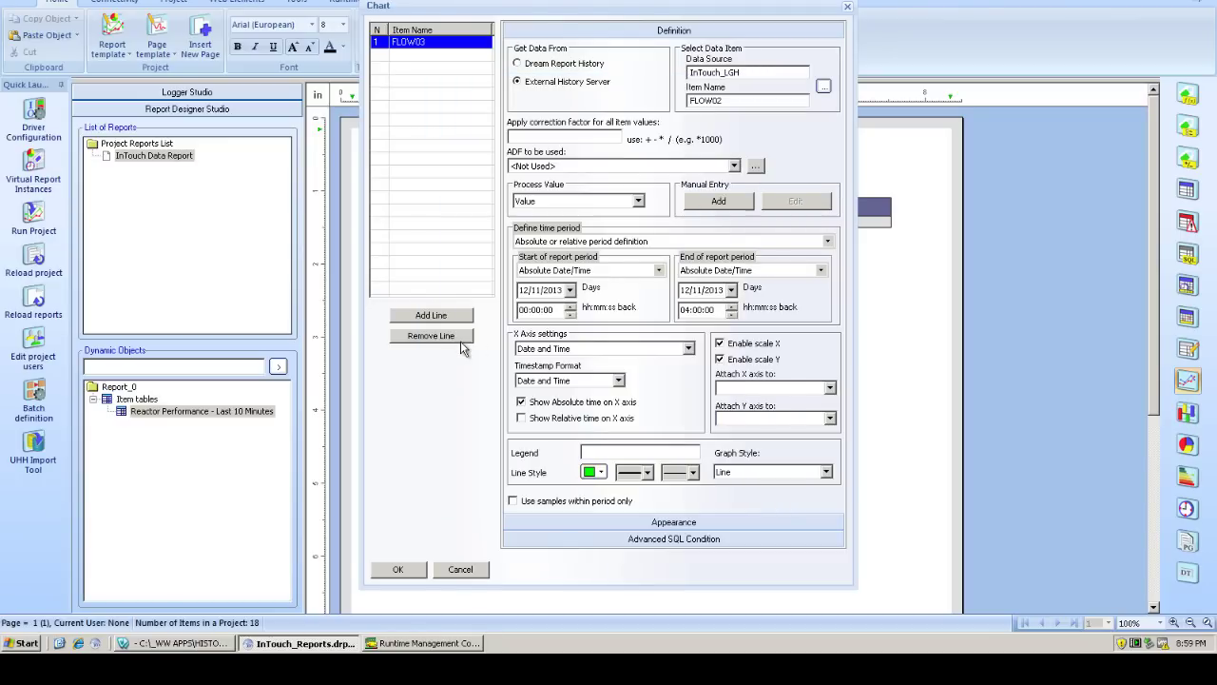
{"action": "left_click", "coordinate": [635, 455]}
{"action": "type", "text": "Flow 2"}
{"action": "left_click", "coordinate": [720, 360]}
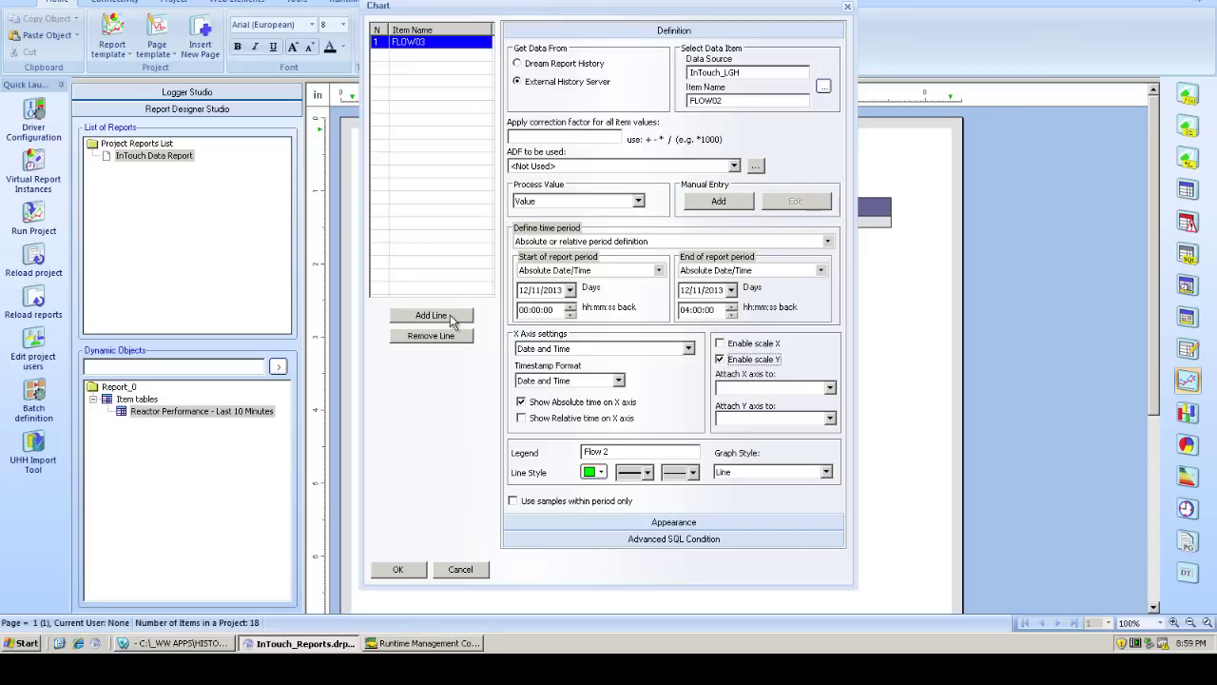
{"action": "left_click", "coordinate": [639, 202]}
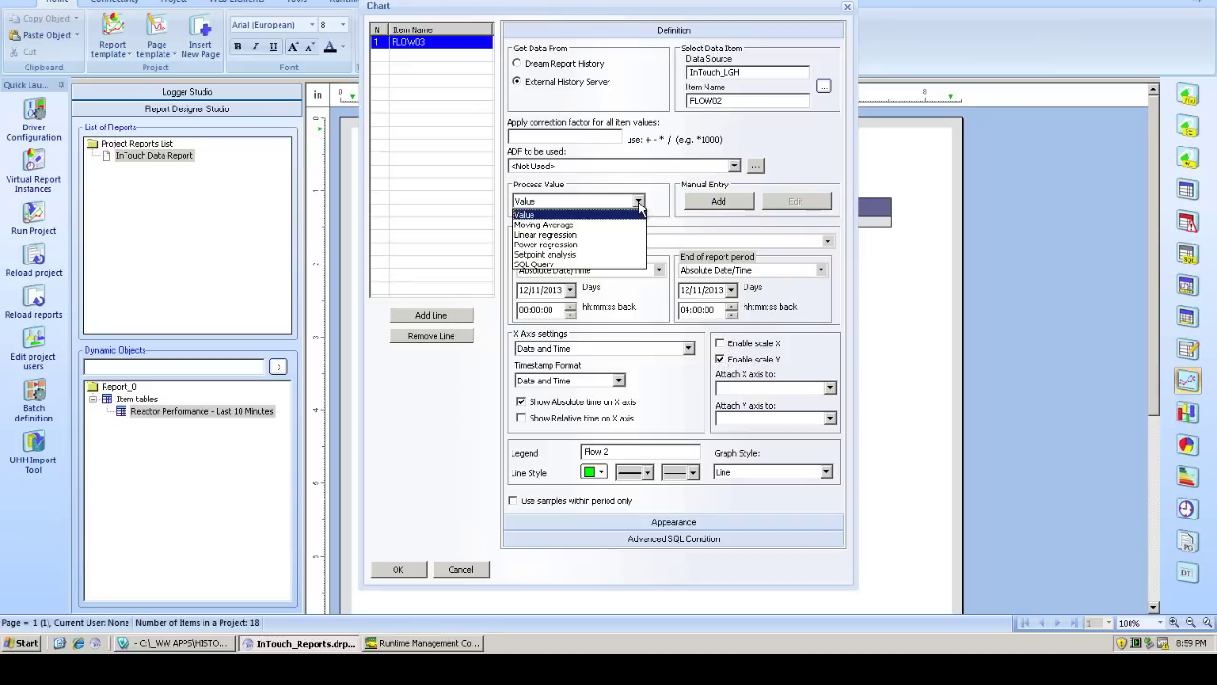
{"action": "left_click", "coordinate": [588, 225]}
{"action": "left_click", "coordinate": [431, 315]}
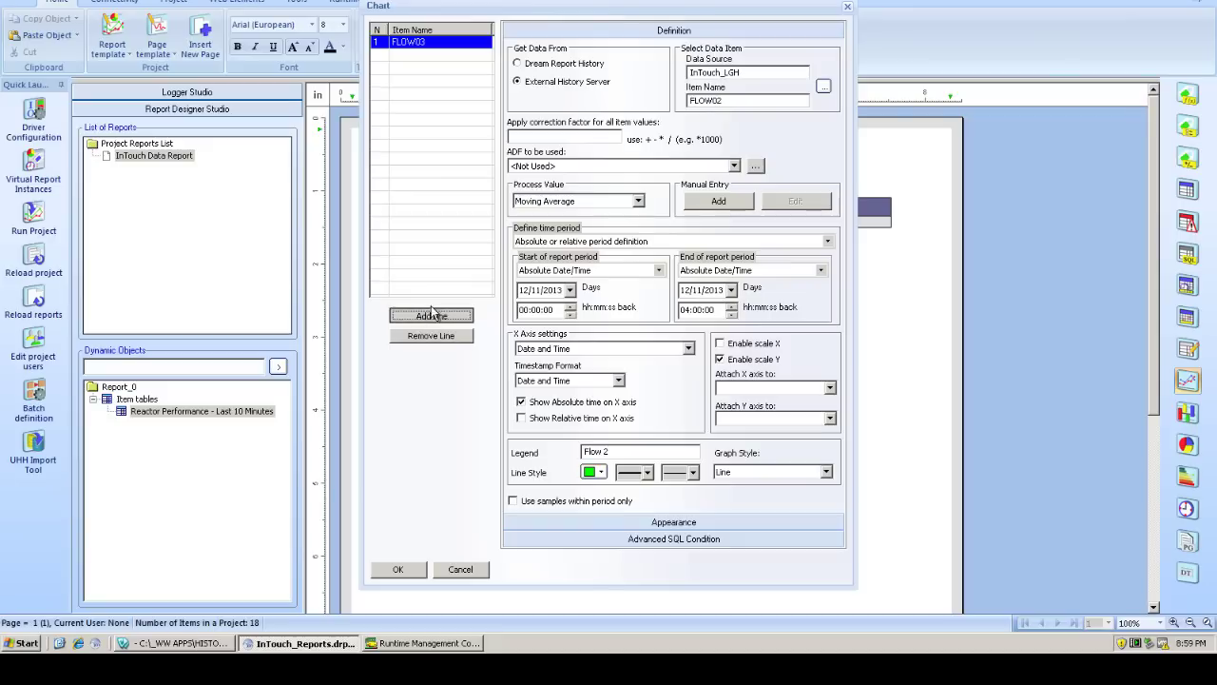
Add FLOW01 in dark olive with legend 'Flow 1', then review the chart lines' settings.
{"action": "left_click", "coordinate": [824, 86]}
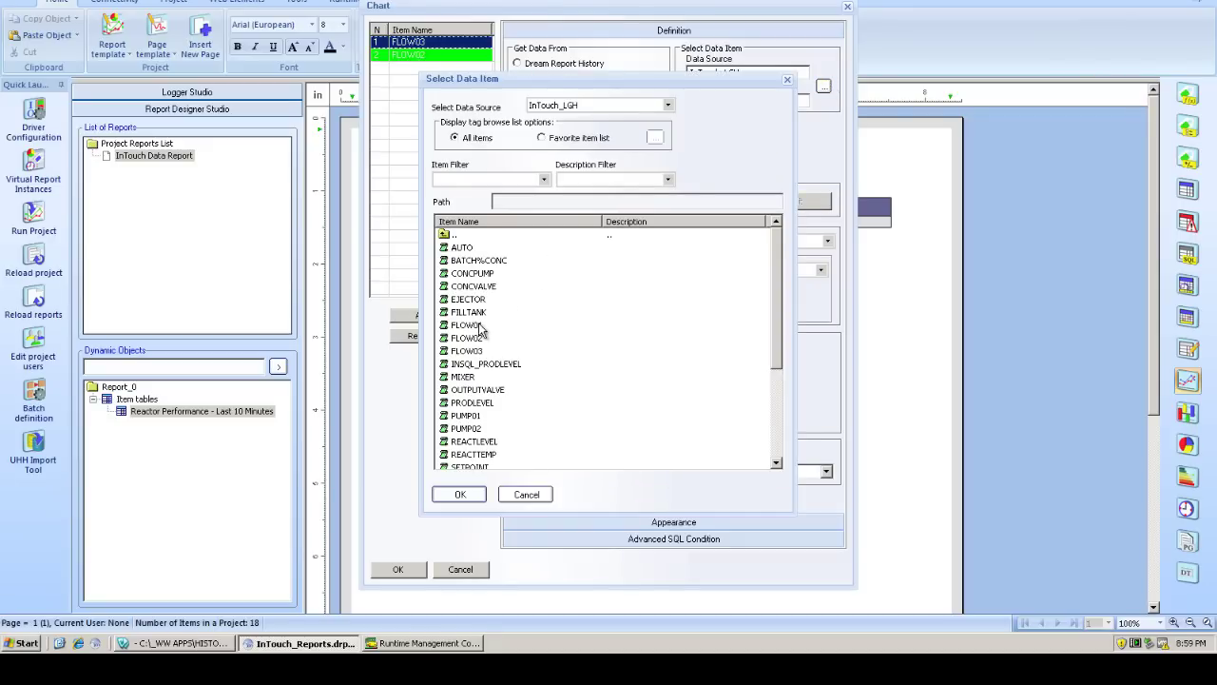
{"action": "left_click", "coordinate": [480, 325]}
{"action": "left_click", "coordinate": [466, 494]}
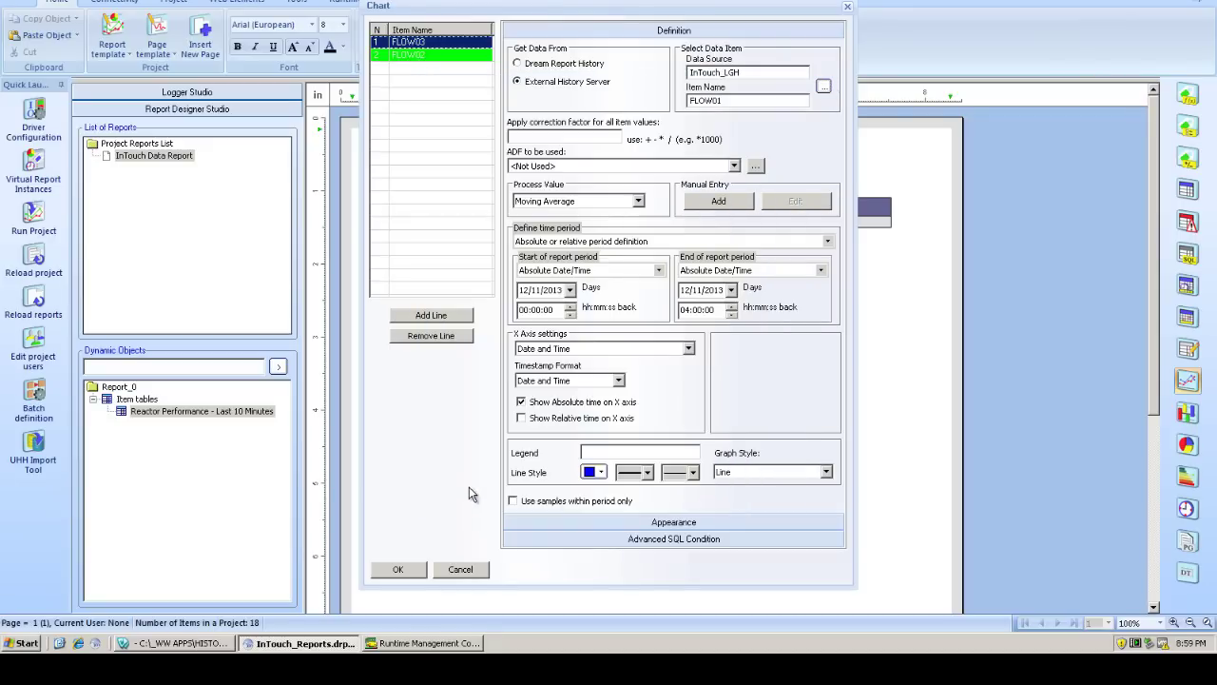
{"action": "left_click", "coordinate": [599, 472]}
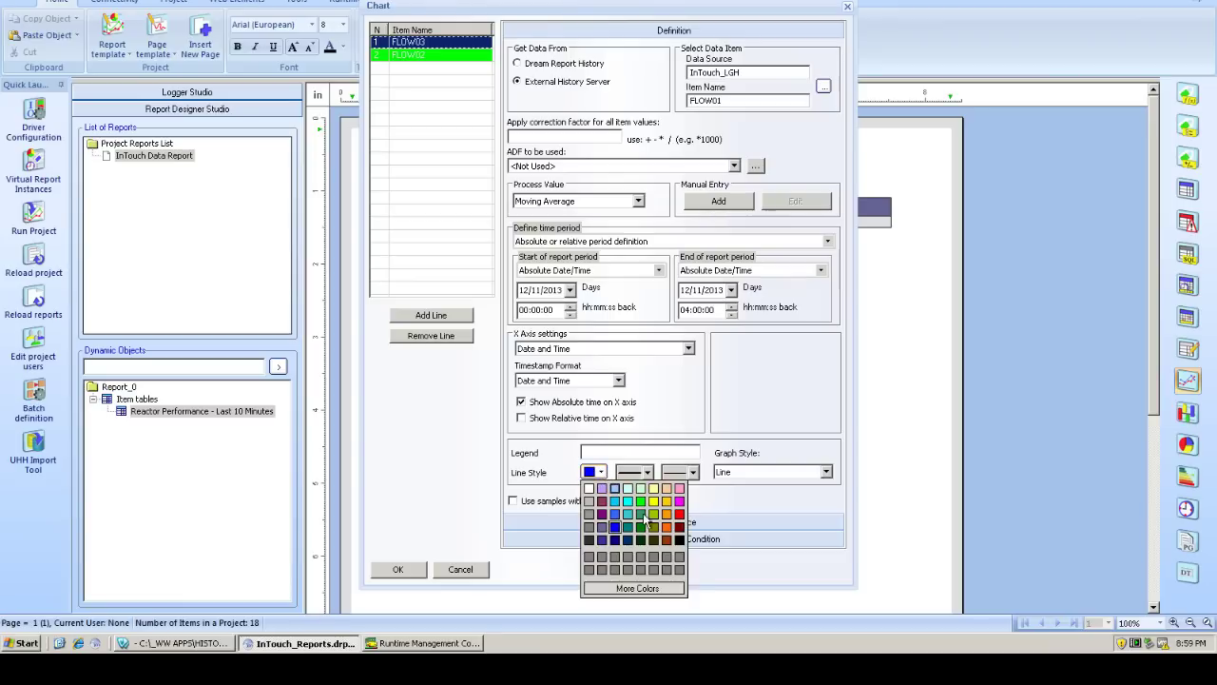
{"action": "left_click", "coordinate": [654, 539]}
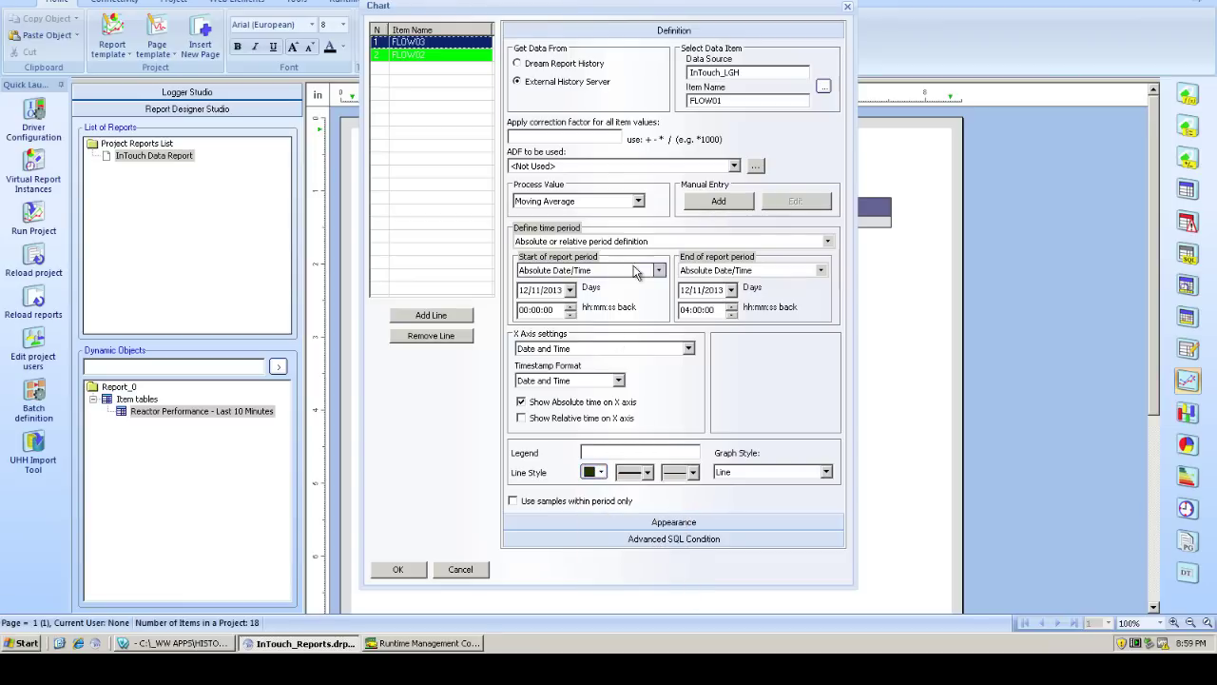
{"action": "left_click", "coordinate": [642, 450]}
{"action": "type", "text": "Flow 1"}
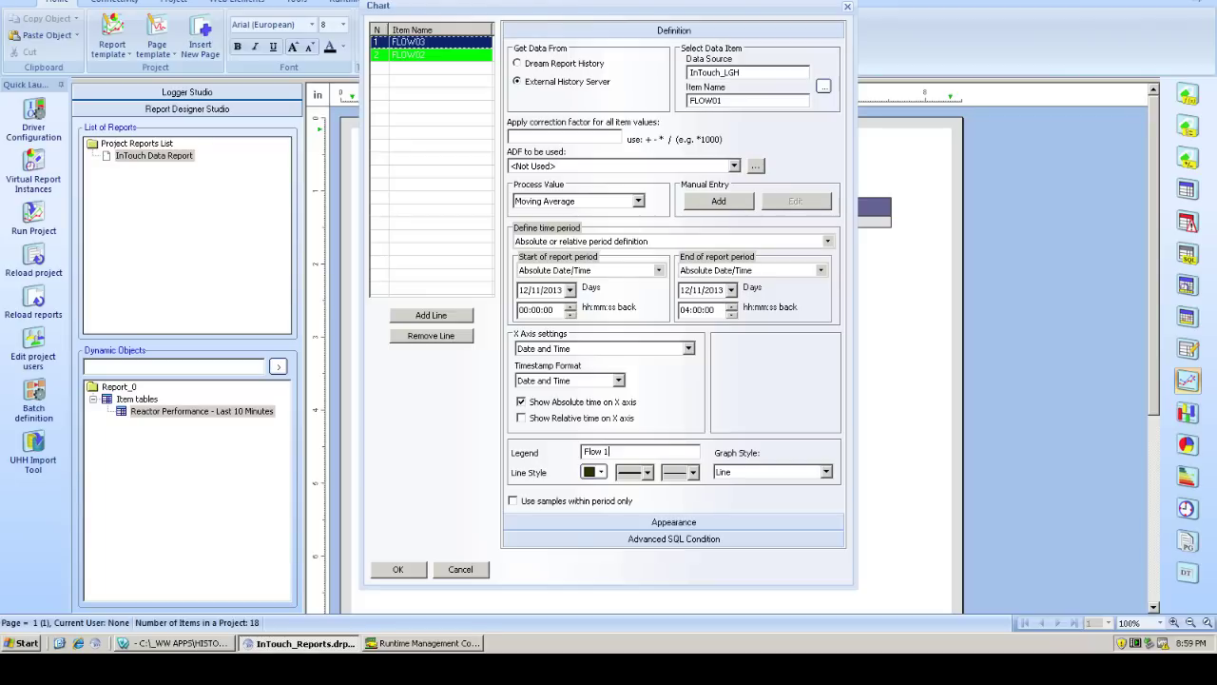
{"action": "left_click", "coordinate": [419, 316]}
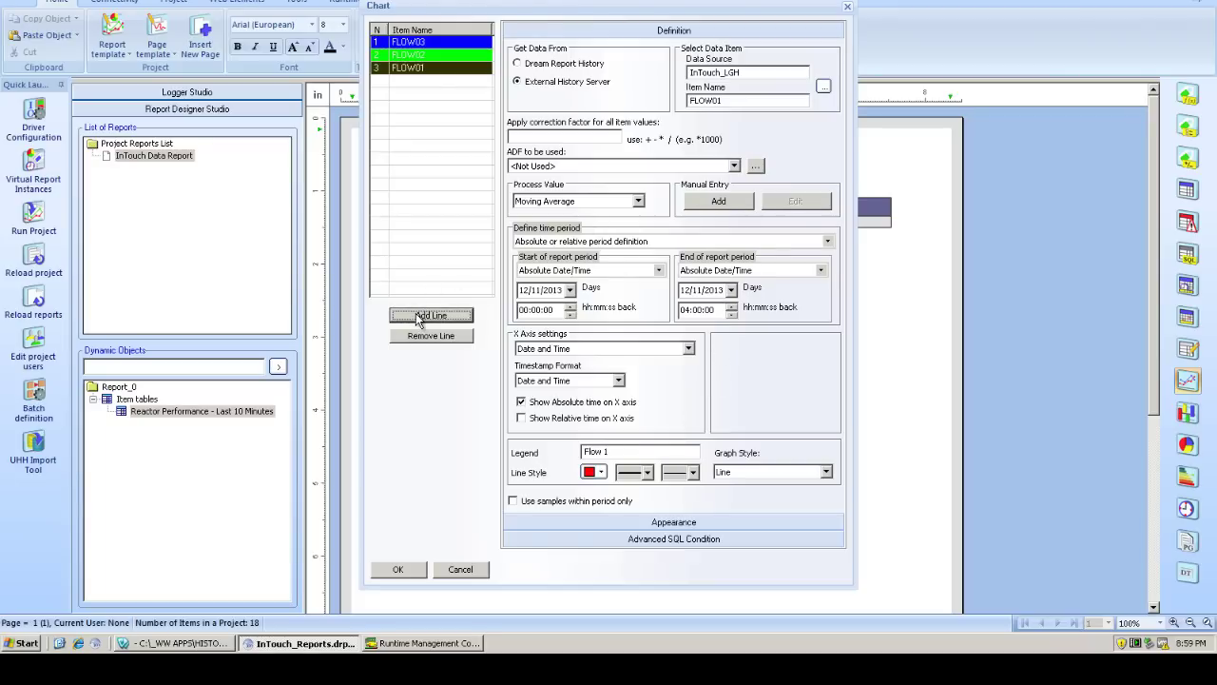
{"action": "left_click", "coordinate": [457, 57], "text": "ctrl"}
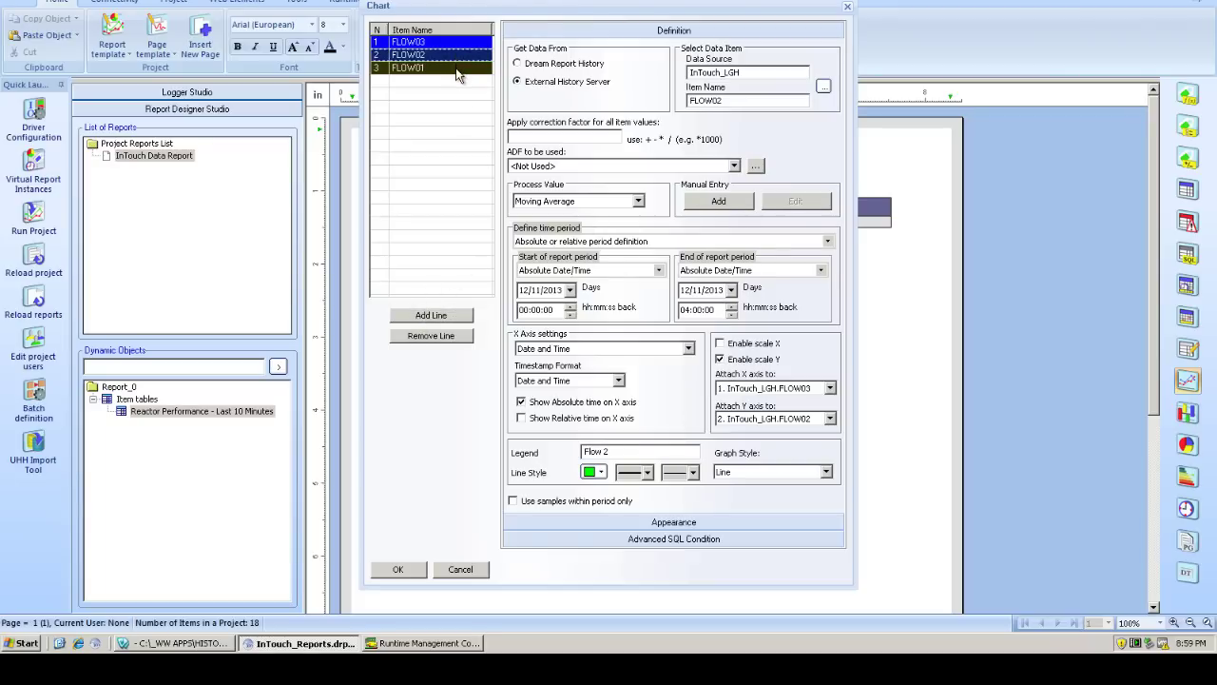
{"action": "left_click", "coordinate": [459, 68]}
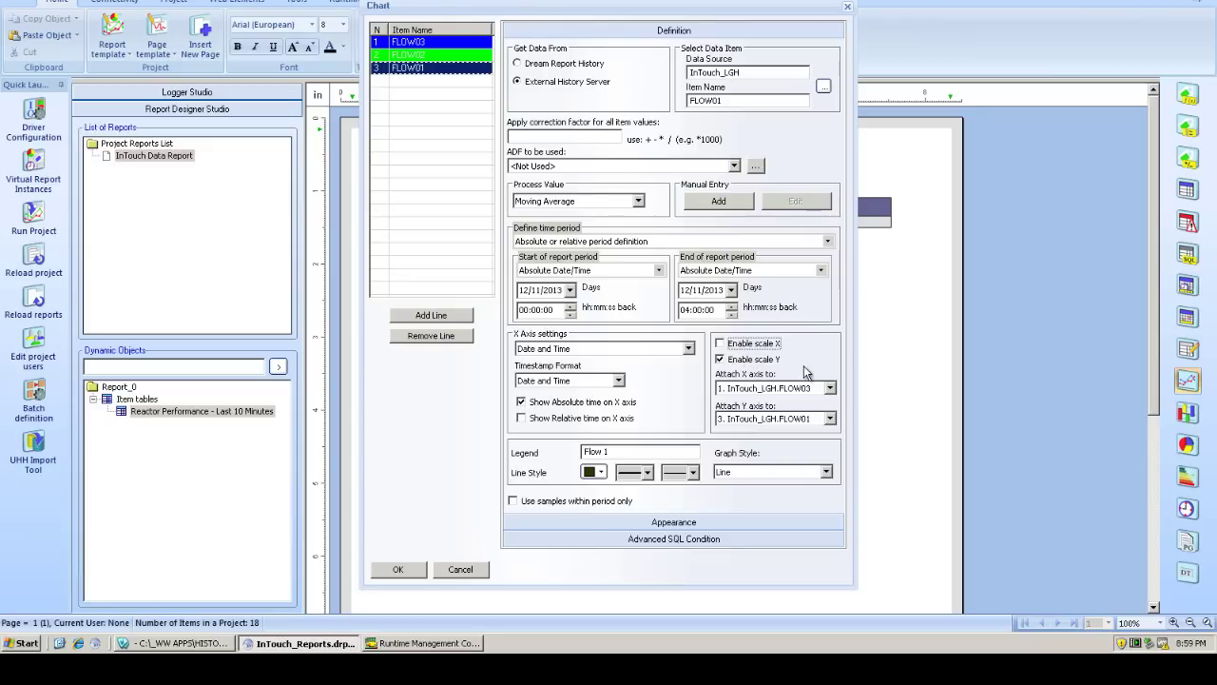
Title the chart 'Reactor Trend - LGH History - 4 Hour Moving Average', display its legend, and place it.
{"action": "left_click", "coordinate": [656, 523]}
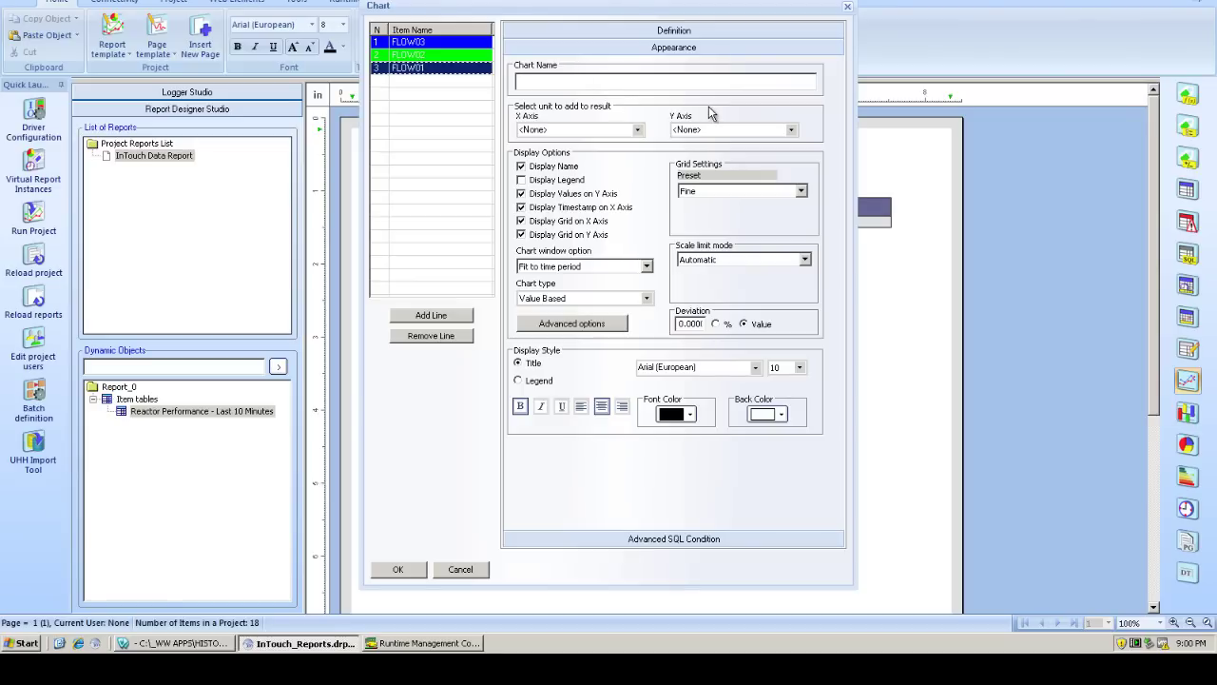
{"action": "type", "text": "Reactor Trend - LGH H"}
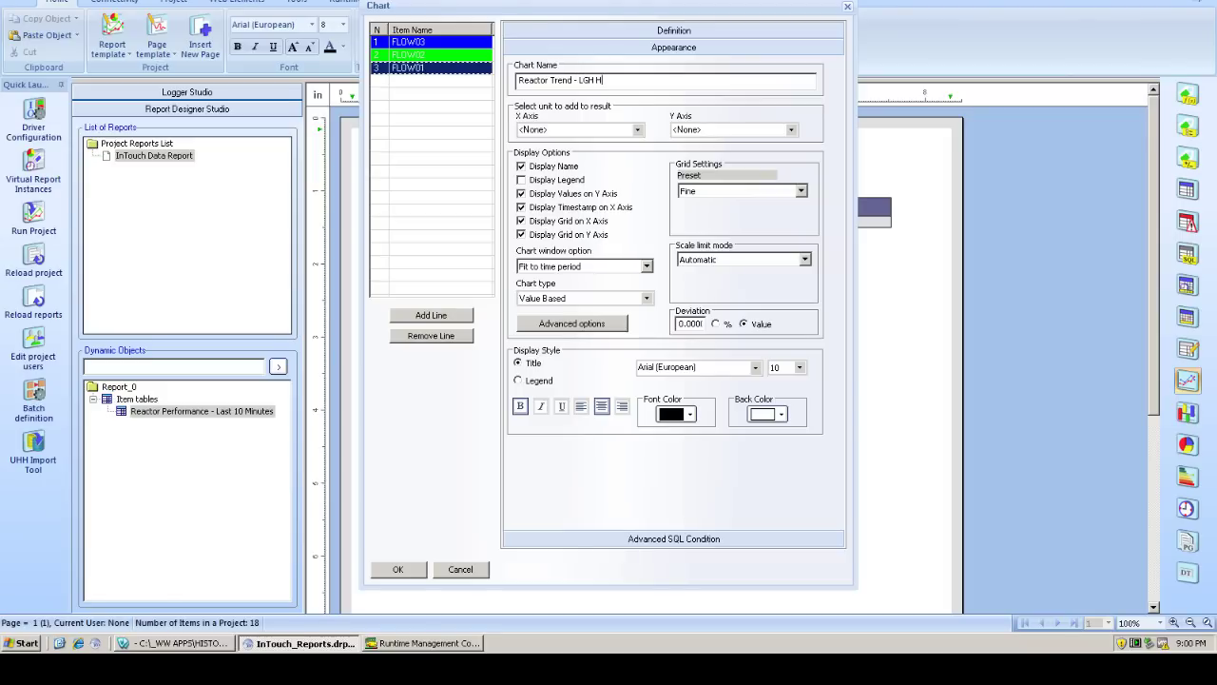
{"action": "type", "text": "istory - 4 Hour Moving Average"}
{"action": "left_click", "coordinate": [549, 181]}
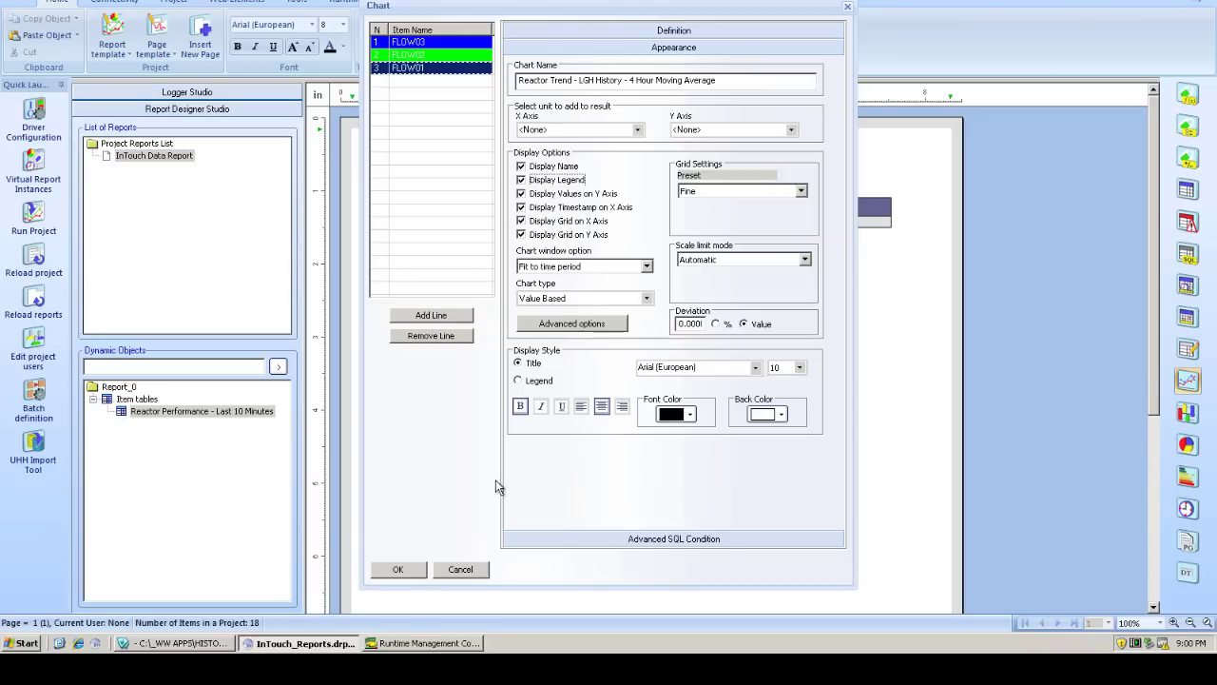
{"action": "left_click", "coordinate": [400, 569]}
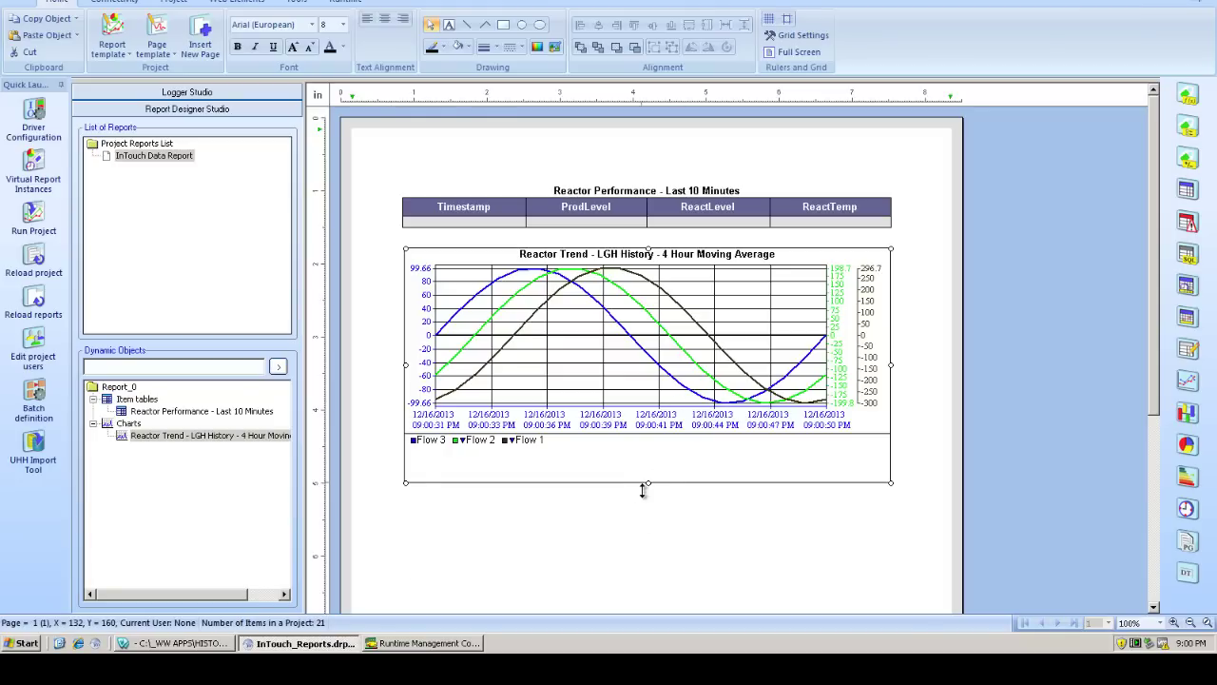
Stretch the trend chart taller and select the table and chart together.
{"action": "left_click_drag", "start_coordinate": [649, 483], "coordinate": [649, 523]}
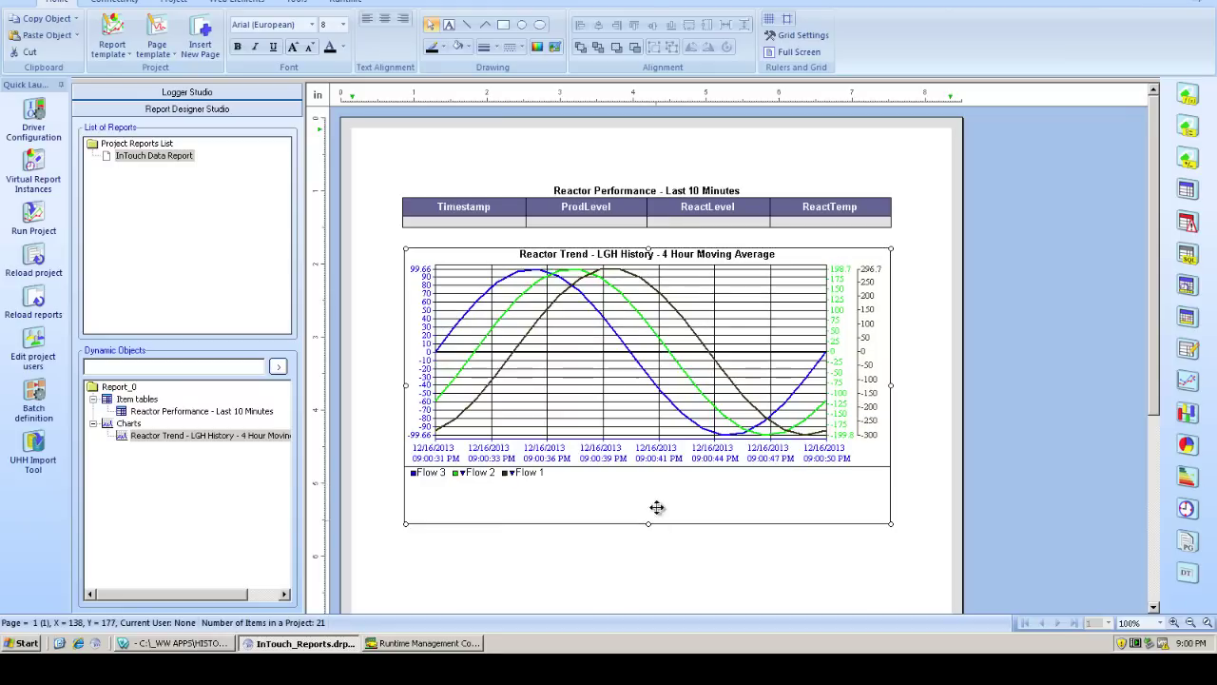
{"action": "left_click", "coordinate": [602, 195], "text": "shift"}
Move the table and chart down, then add a bold 15-point Report Name field at top left.
{"action": "key", "text": "Down"}
{"action": "key", "text": "Down"}
{"action": "left_click", "coordinate": [443, 159]}
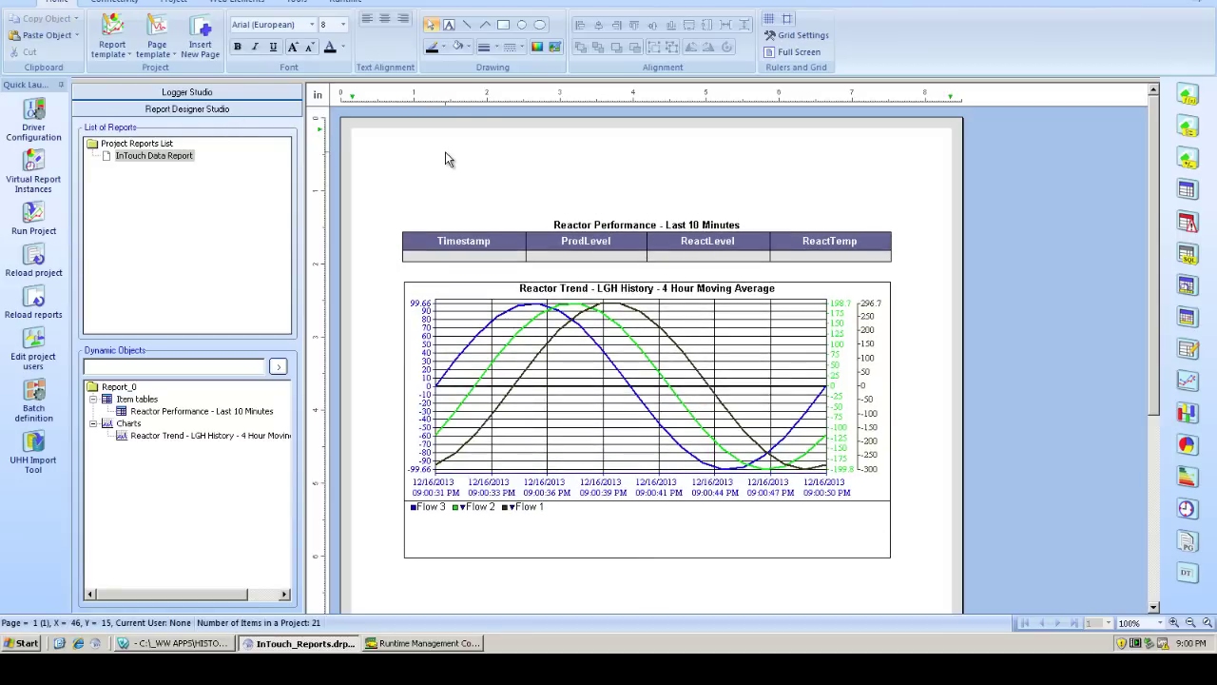
{"action": "left_click", "coordinate": [343, 25]}
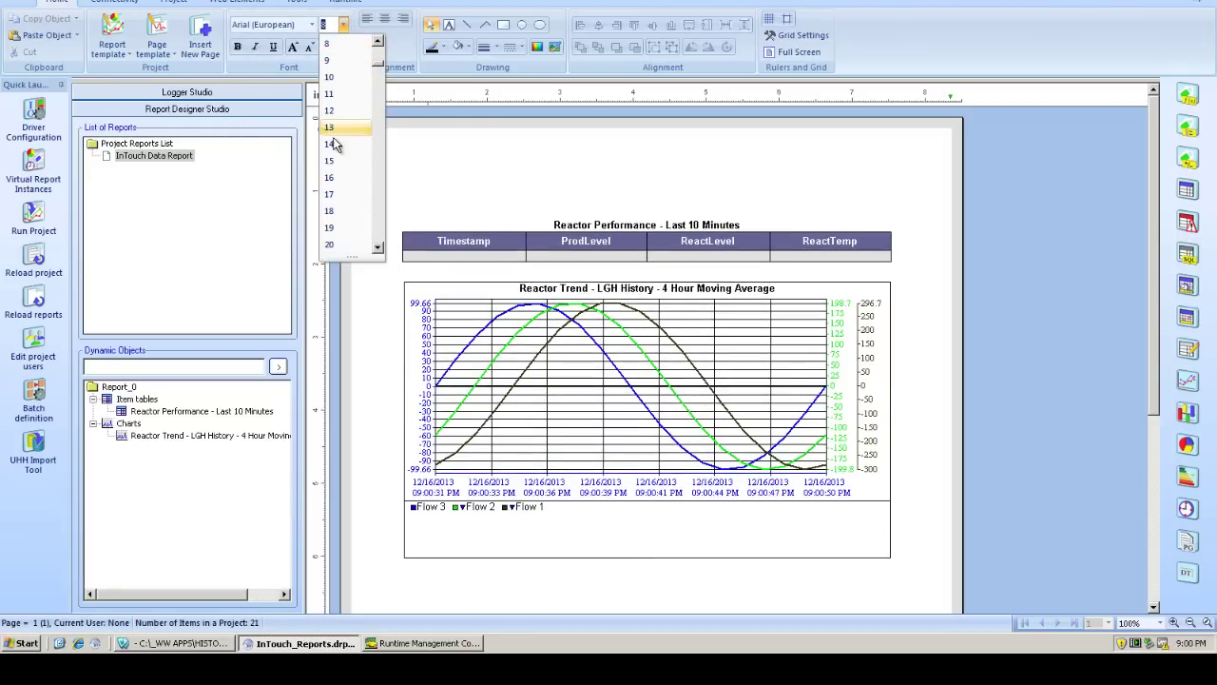
{"action": "left_click", "coordinate": [239, 50]}
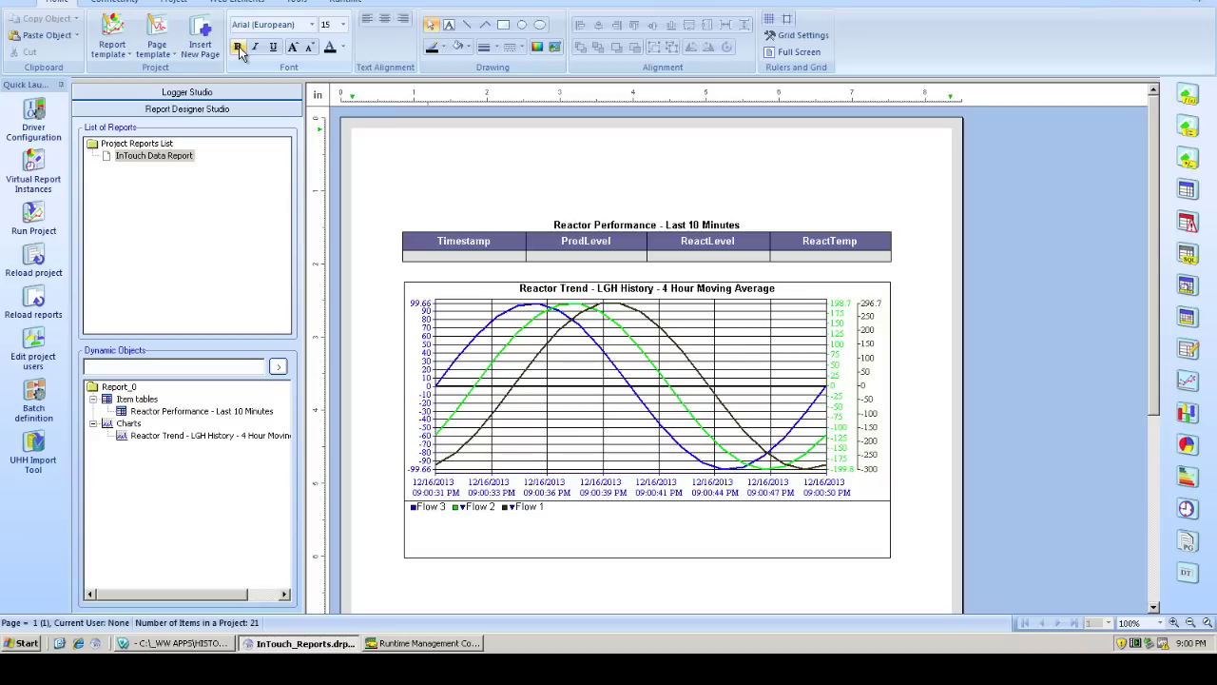
{"action": "left_click", "coordinate": [239, 49]}
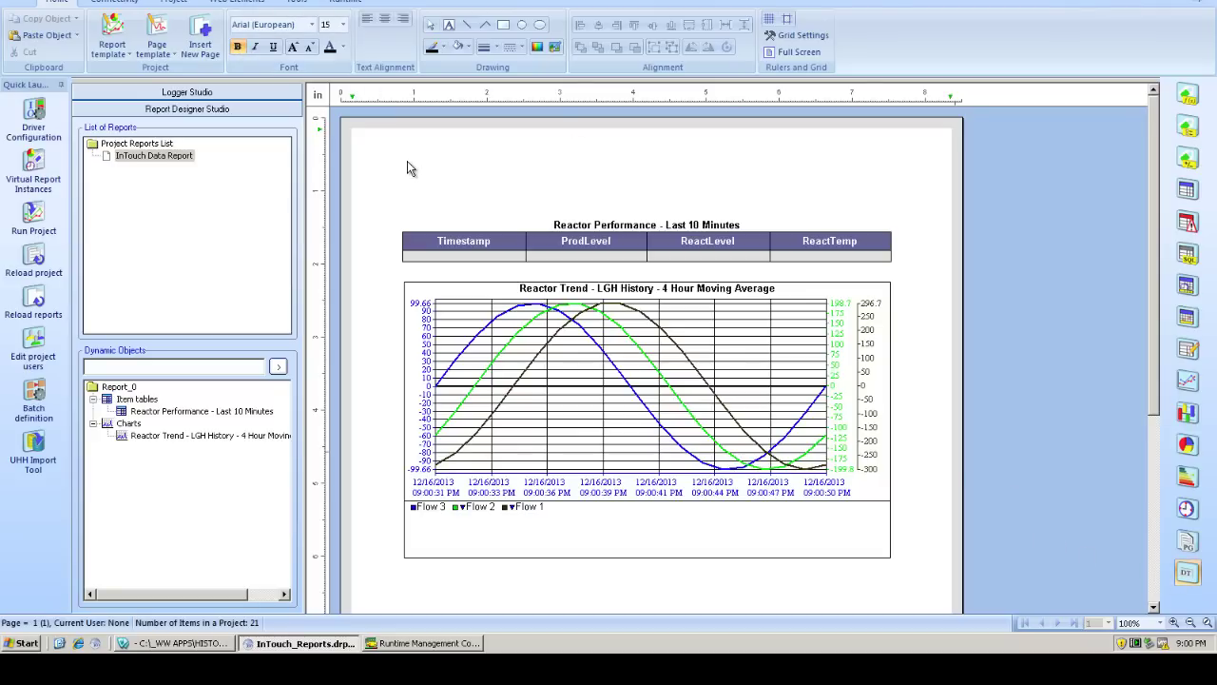
{"action": "left_click_drag", "start_coordinate": [403, 149], "coordinate": [611, 193]}
{"action": "left_click", "coordinate": [543, 333]}
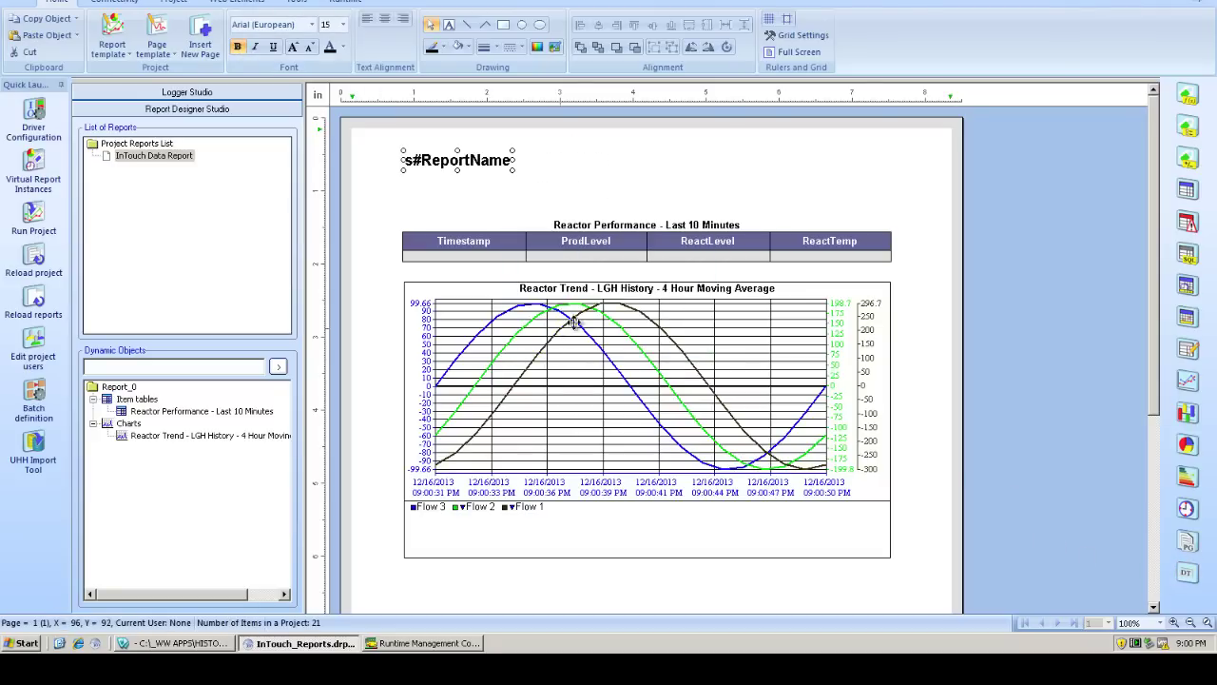
{"action": "left_click", "coordinate": [1187, 508]}
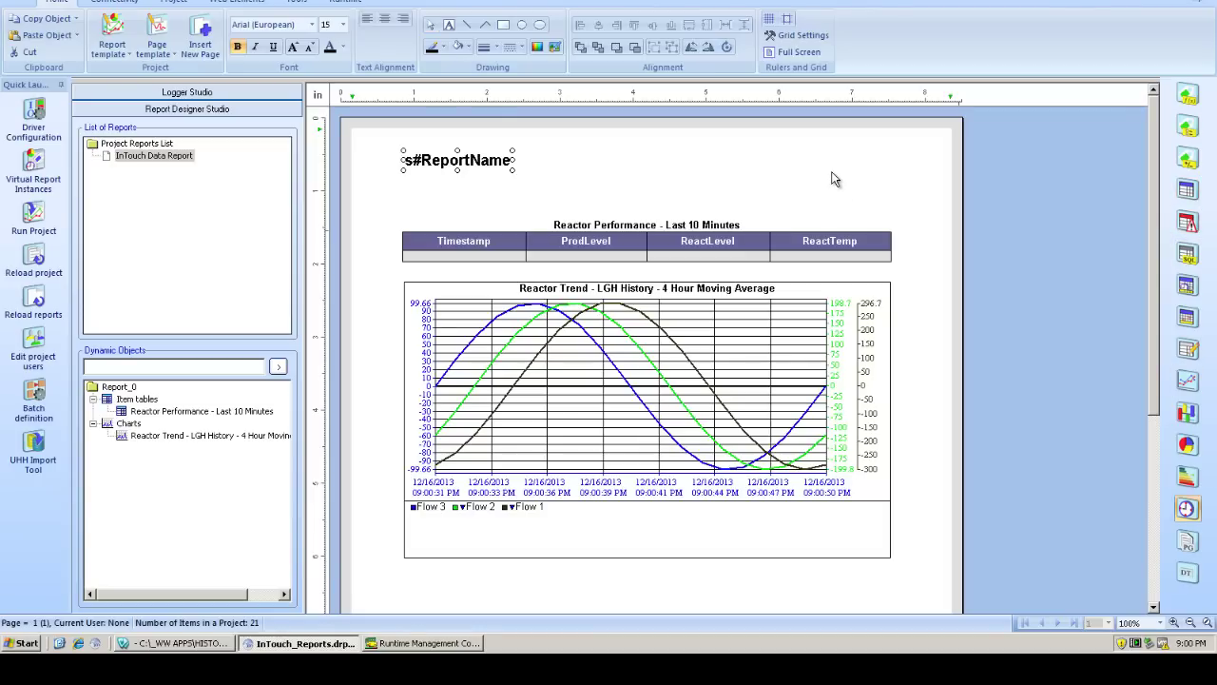
Add an rptDate field showing report generation time at the top right, nudged slightly left.
{"action": "left_click_drag", "start_coordinate": [779, 150], "coordinate": [894, 187]}
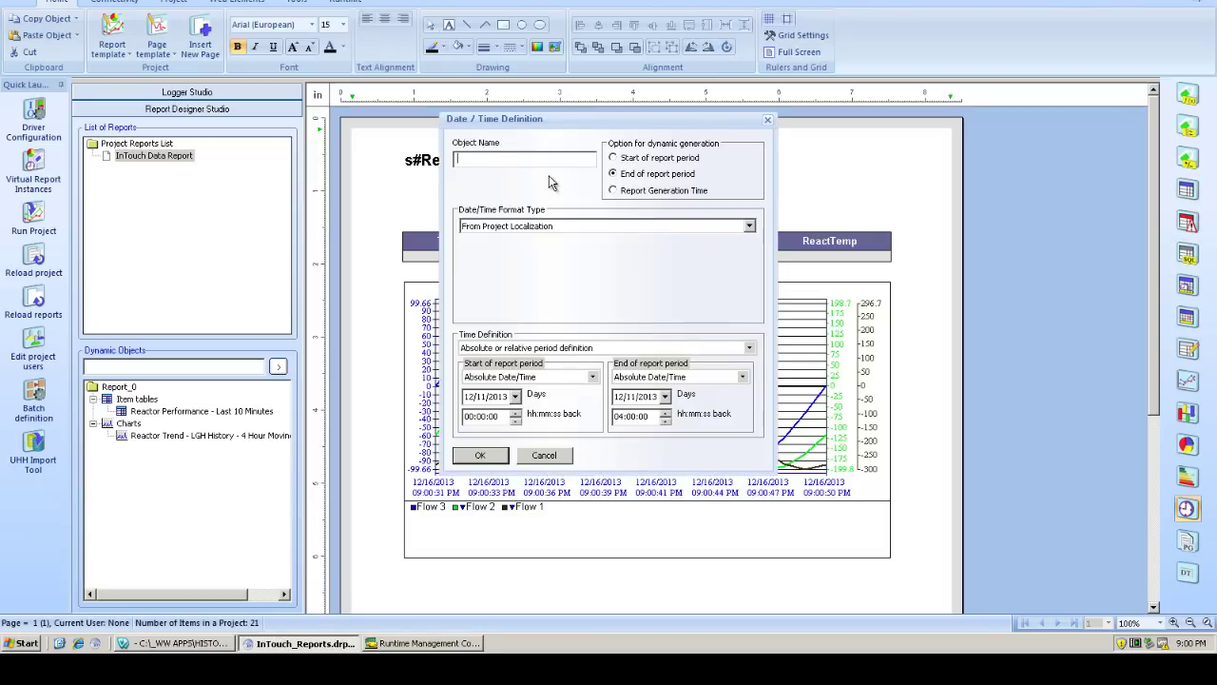
{"action": "type", "text": "rptDate"}
{"action": "left_click", "coordinate": [652, 190]}
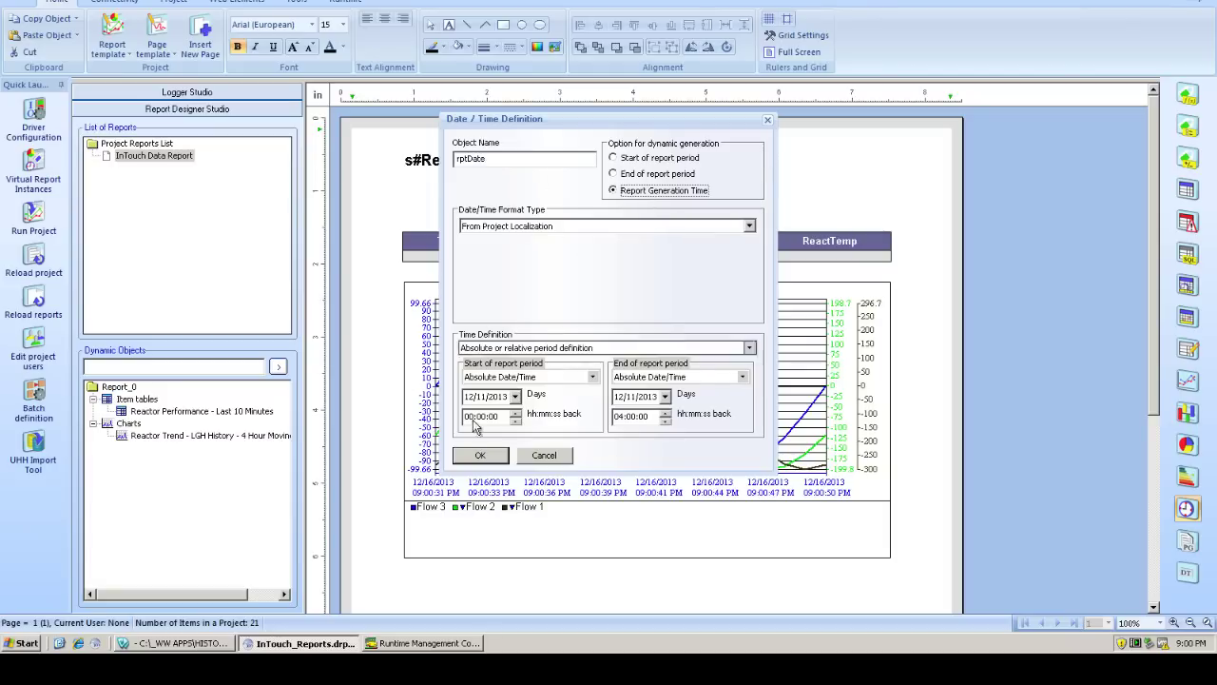
{"action": "left_click", "coordinate": [480, 456]}
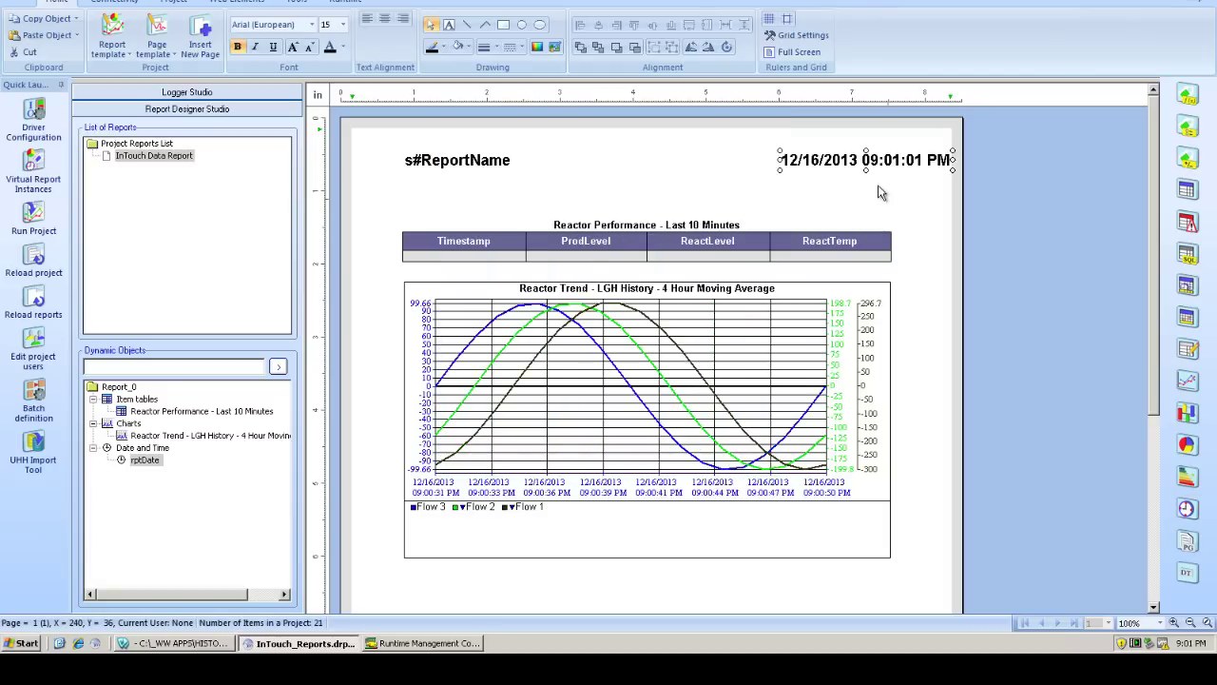
{"action": "left_click_drag", "start_coordinate": [842, 164], "coordinate": [814, 160]}
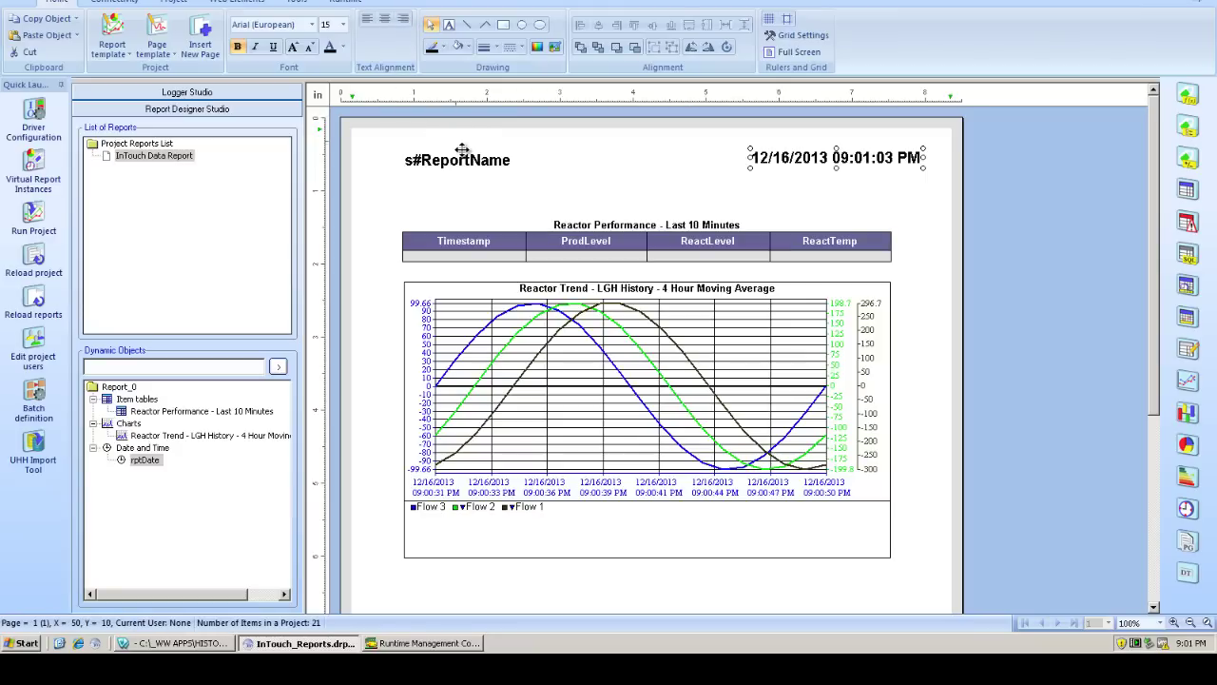
{"action": "left_click", "coordinate": [635, 101]}
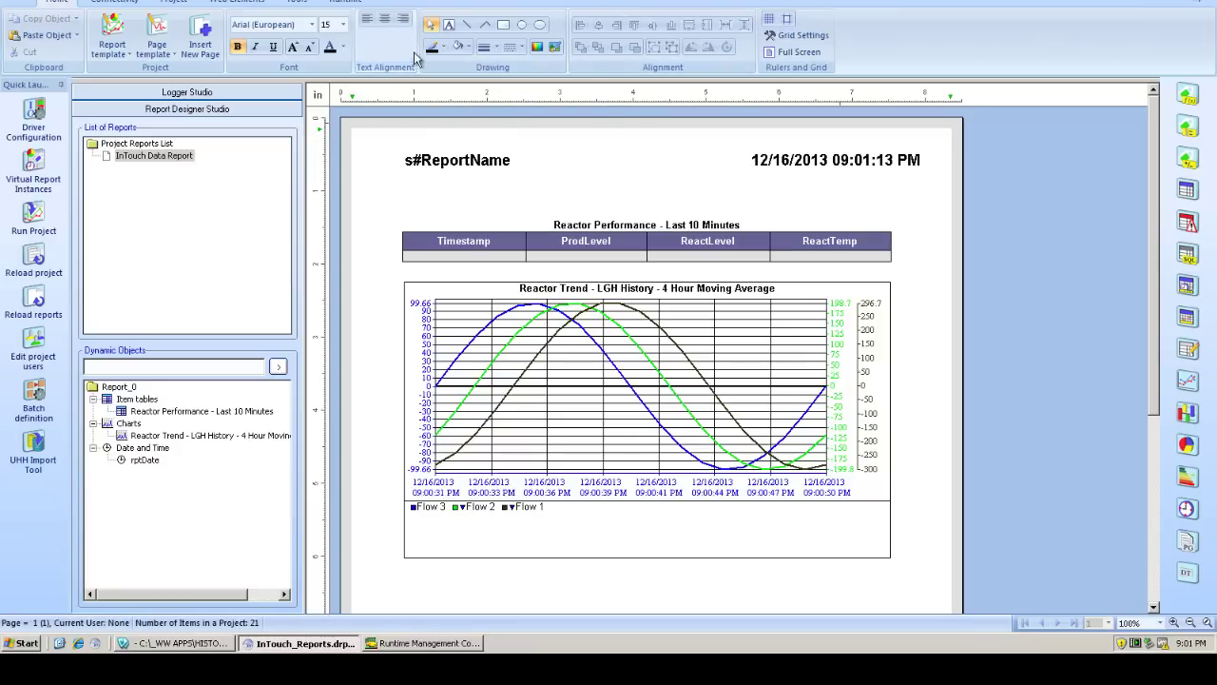
{"action": "left_click", "coordinate": [448, 25]}
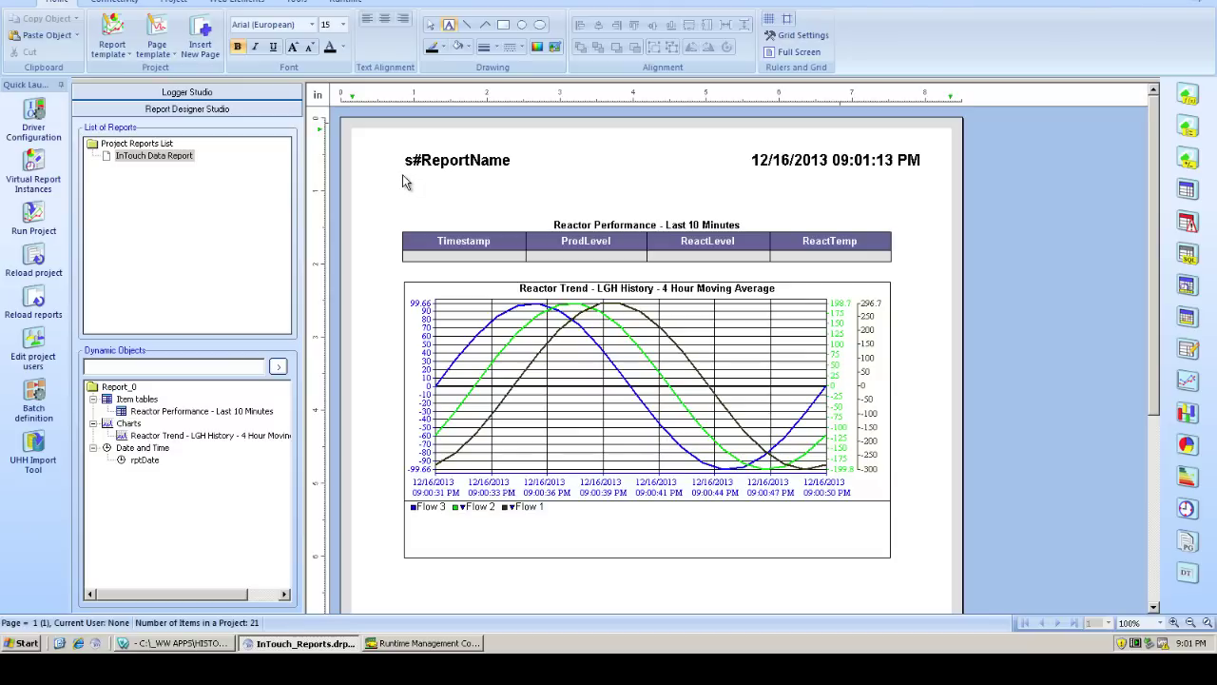
Add the 'Product in Process:' label below the report name and draw a data field beside it.
{"action": "left_click_drag", "start_coordinate": [405, 173], "coordinate": [614, 194]}
{"action": "key", "text": "BackSpace"}
{"action": "type", "text": "Produ"}
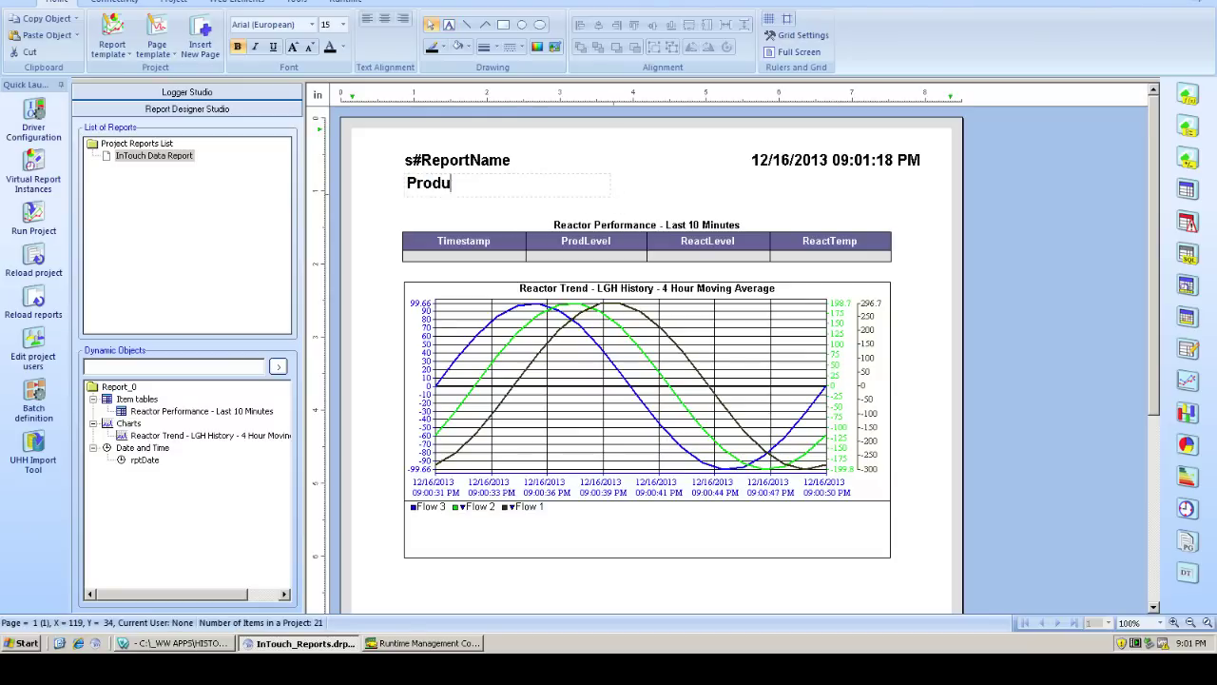
{"action": "type", "text": "ct in Process:"}
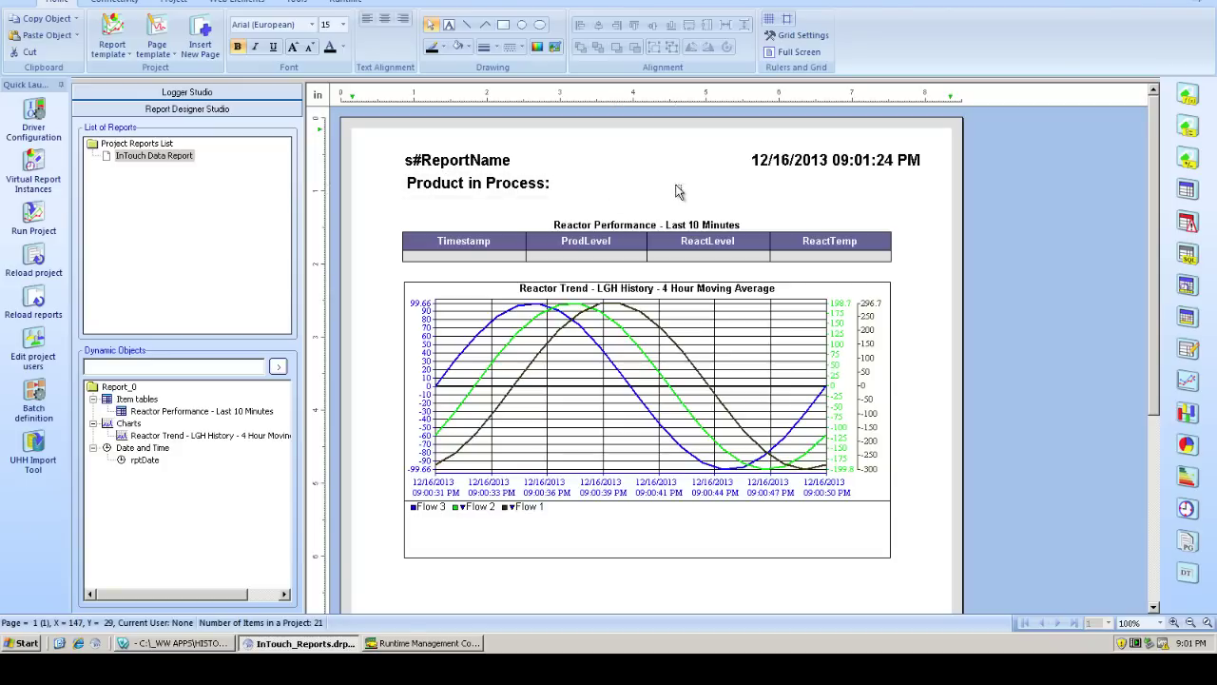
{"action": "left_click", "coordinate": [1092, 159]}
{"action": "left_click", "coordinate": [1187, 93]}
{"action": "left_click_drag", "start_coordinate": [565, 172], "coordinate": [764, 199]}
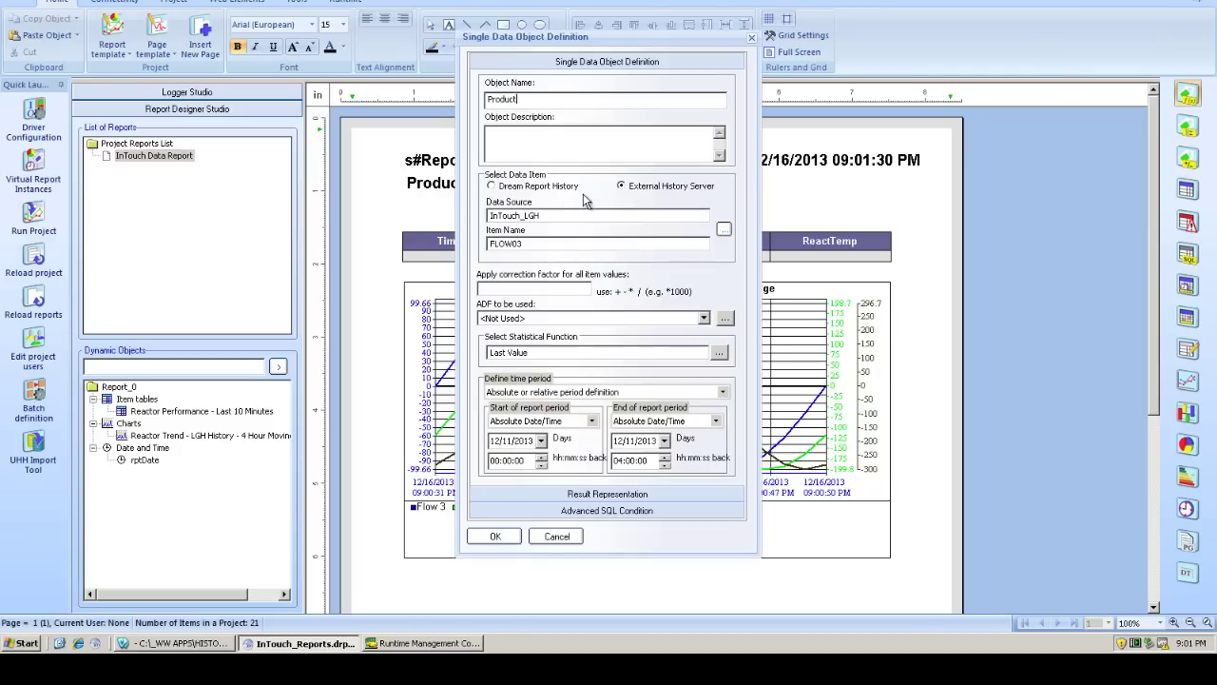
Bind the data object to the InTouch_RT Product tag using the Current Value statistic.
{"action": "left_click", "coordinate": [723, 229]}
{"action": "left_click", "coordinate": [669, 105]}
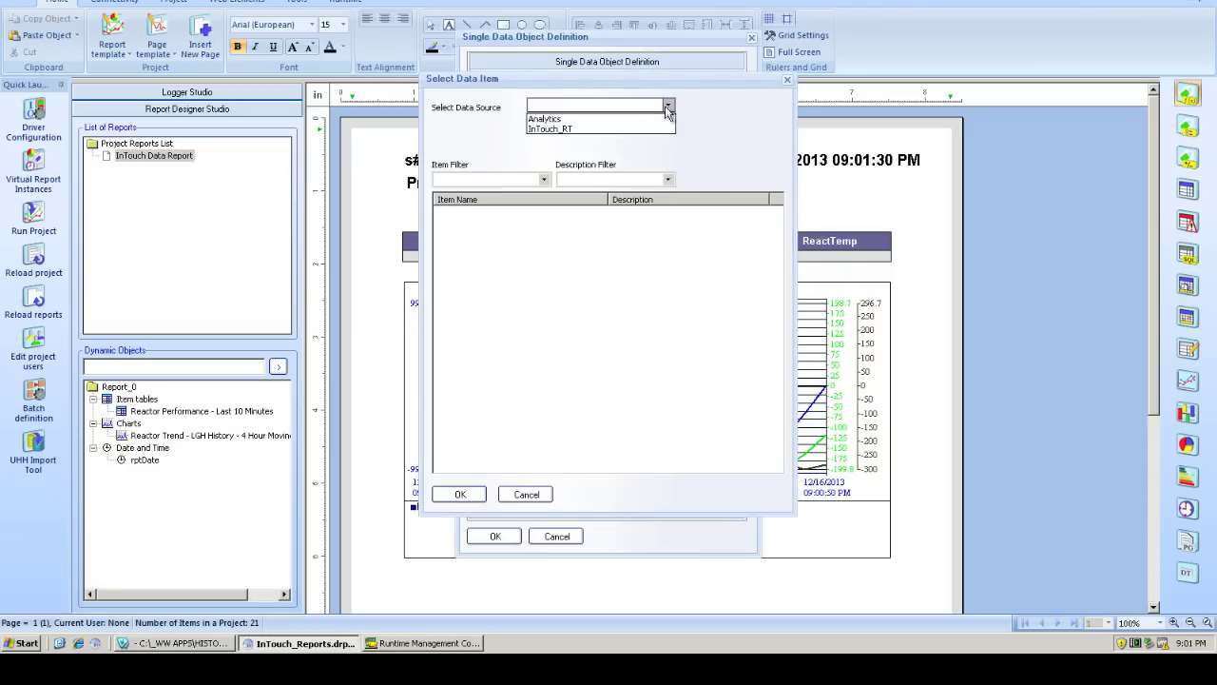
{"action": "left_click", "coordinate": [609, 126]}
{"action": "left_click", "coordinate": [465, 329]}
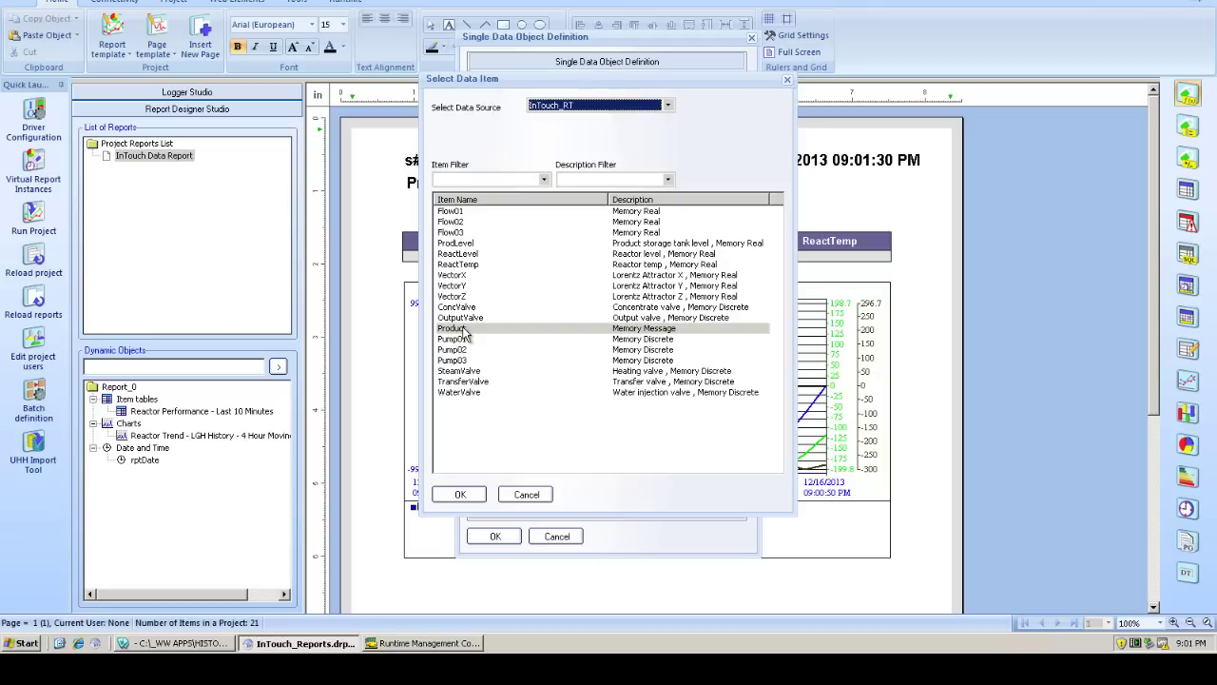
{"action": "double_click", "coordinate": [465, 329]}
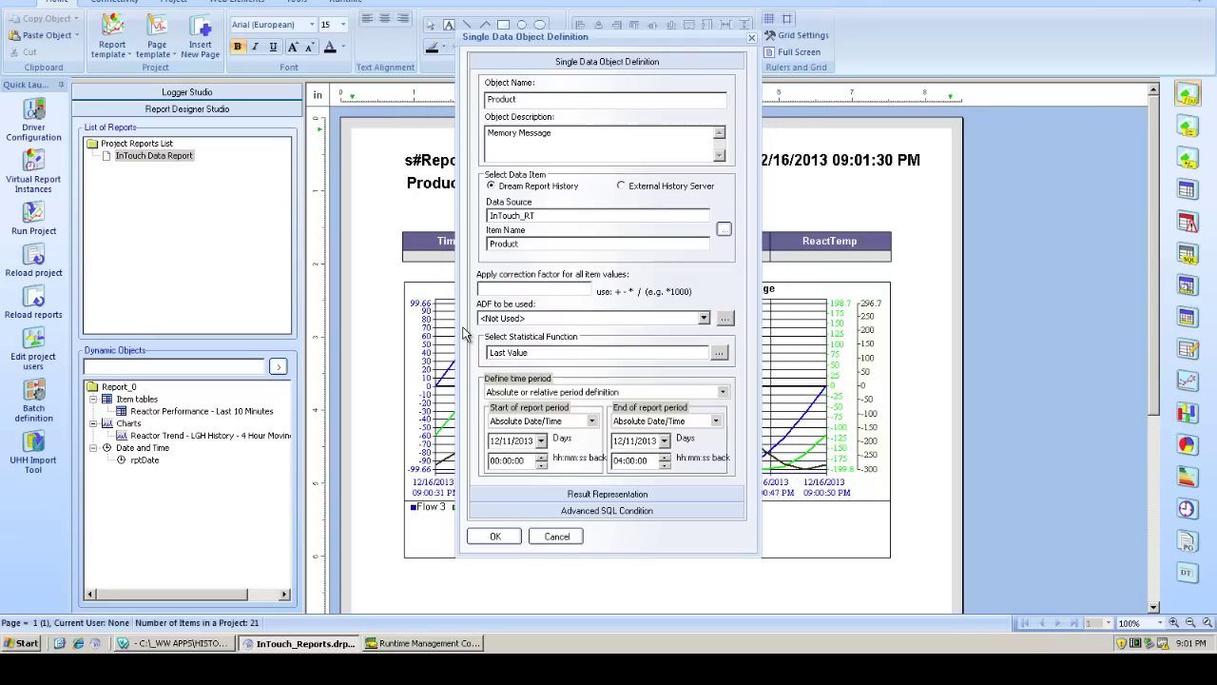
{"action": "left_click", "coordinate": [715, 350]}
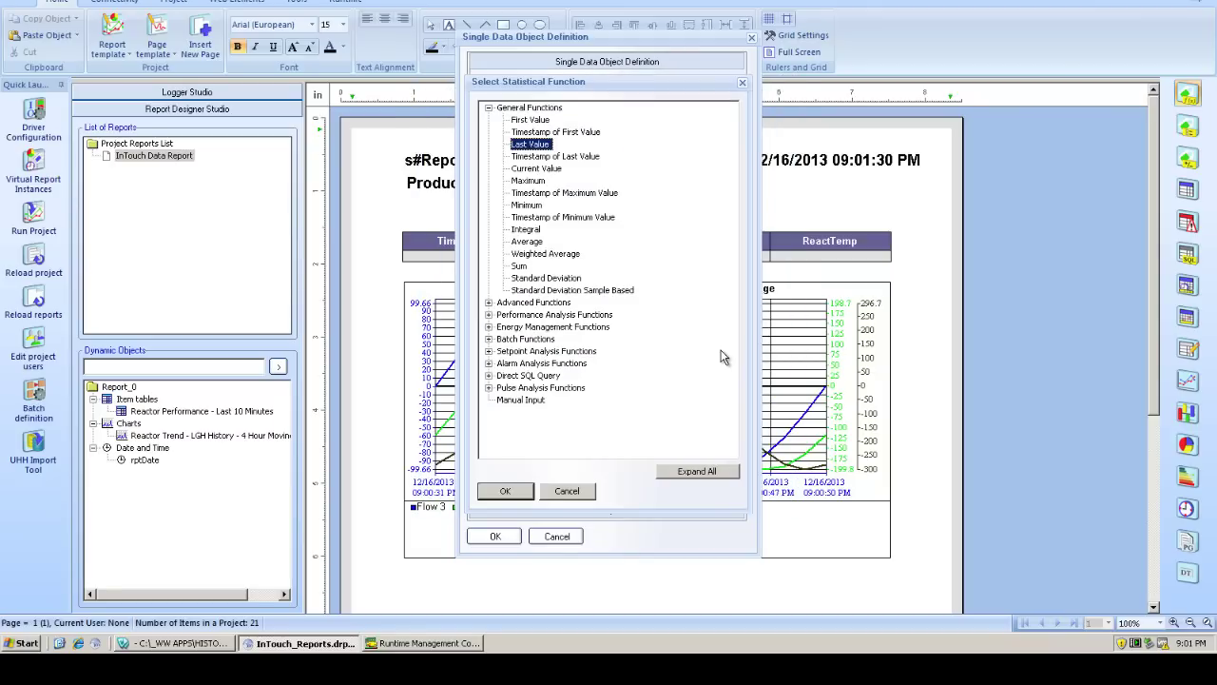
{"action": "left_click", "coordinate": [547, 169]}
{"action": "left_click", "coordinate": [502, 490]}
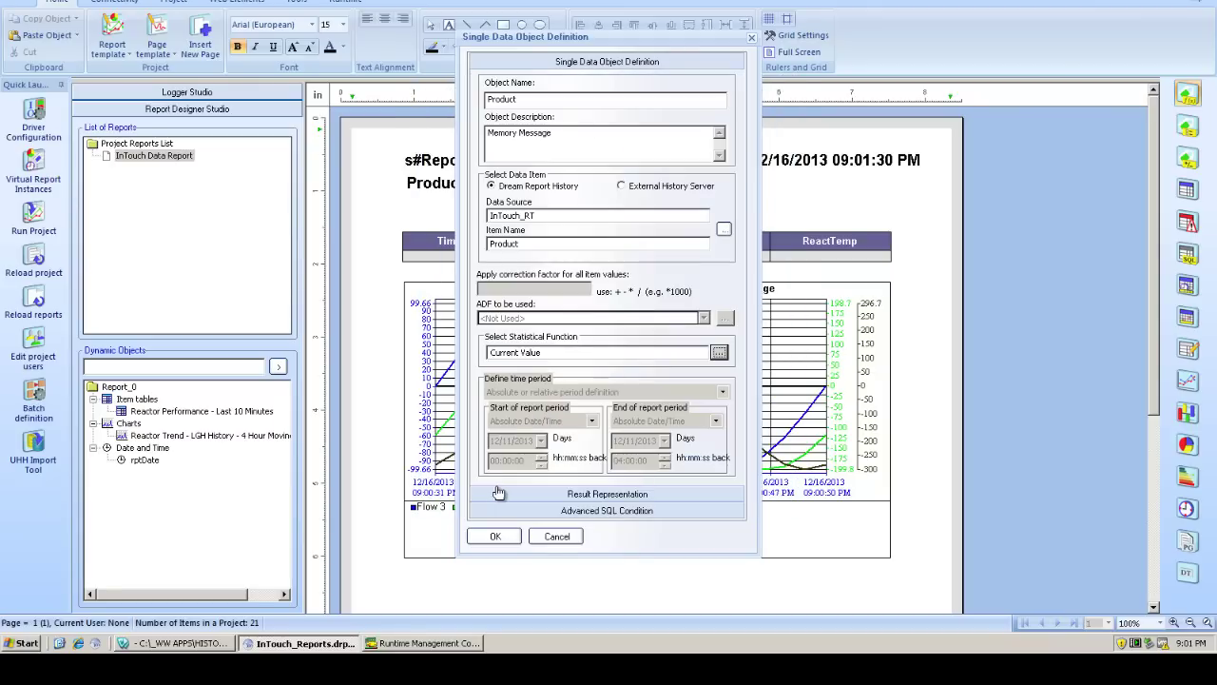
{"action": "left_click", "coordinate": [495, 536]}
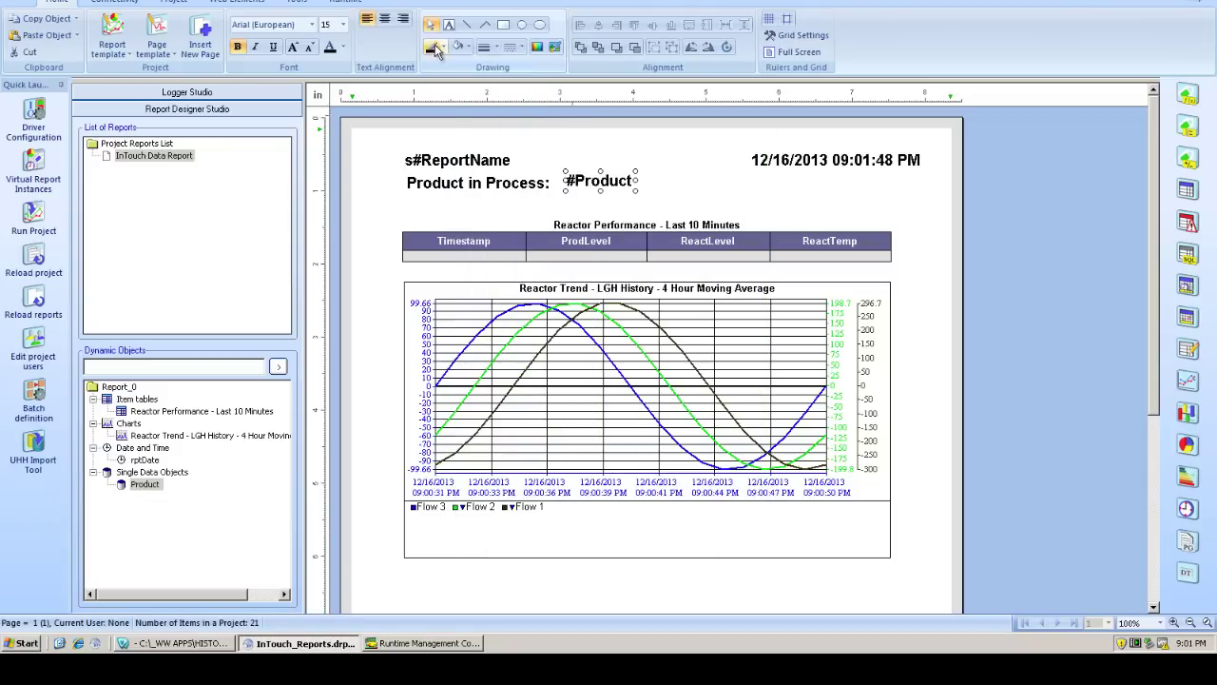
Colour the #Product field blue and align it with the 'Product in Process:' label.
{"action": "left_click", "coordinate": [343, 50]}
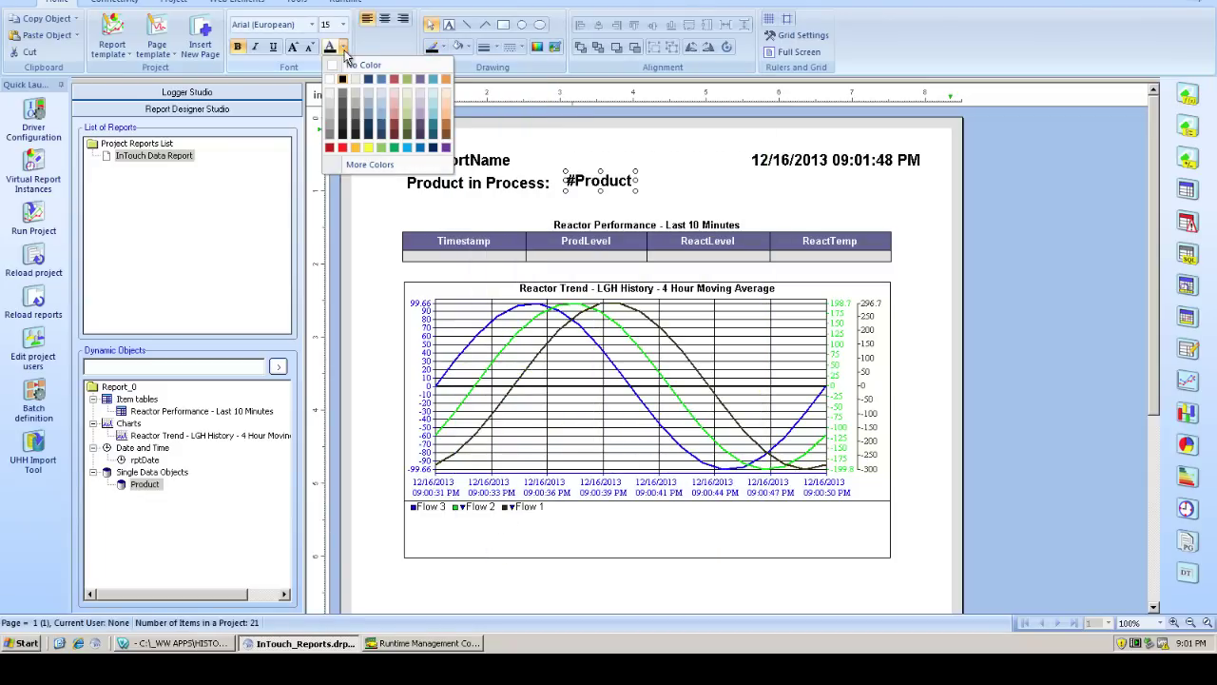
{"action": "left_click", "coordinate": [381, 105]}
{"action": "left_click", "coordinate": [521, 181], "text": "ctrl"}
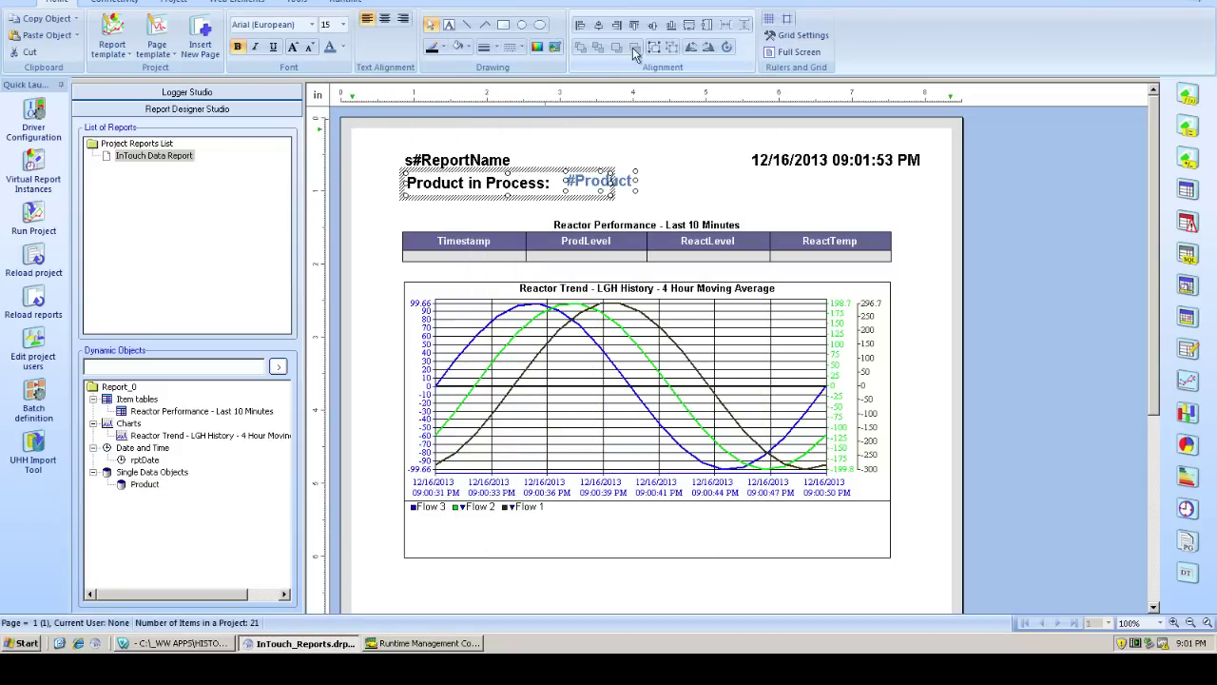
{"action": "left_click", "coordinate": [671, 25]}
{"action": "left_click", "coordinate": [618, 185]}
{"action": "left_click_drag", "start_coordinate": [623, 184], "coordinate": [627, 180]}
{"action": "left_click", "coordinate": [704, 204]}
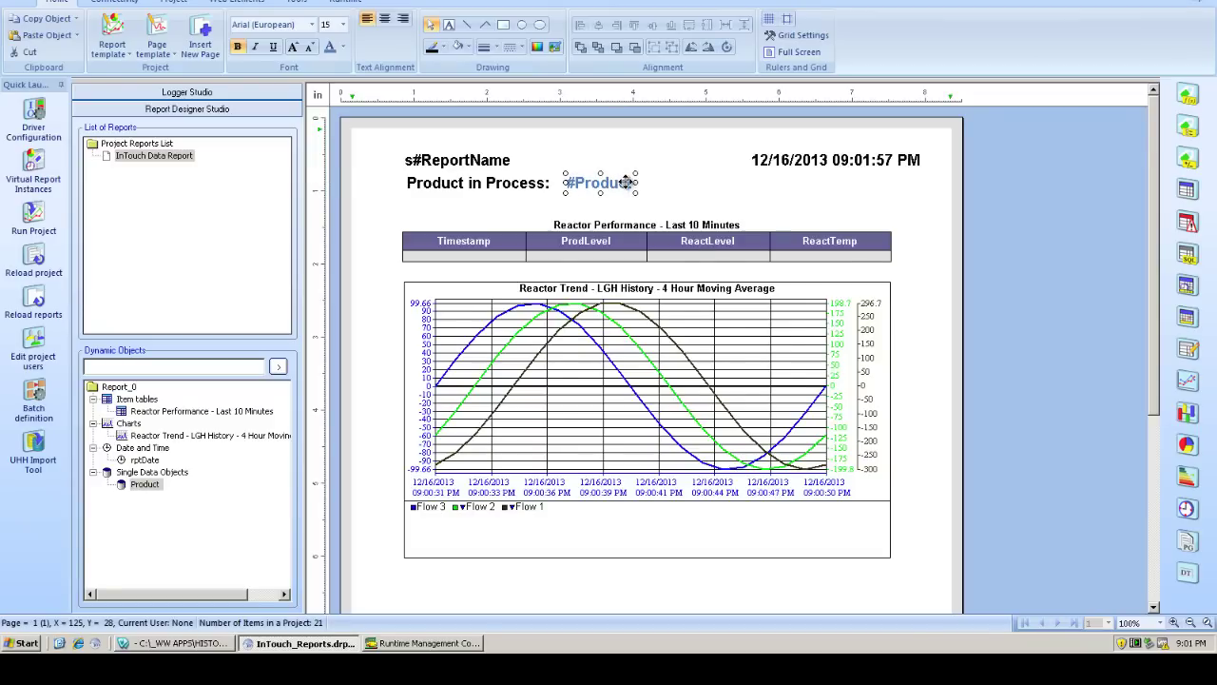
{"action": "scroll", "coordinate": [723, 247], "scroll_direction": "down", "scroll_amount": 5}
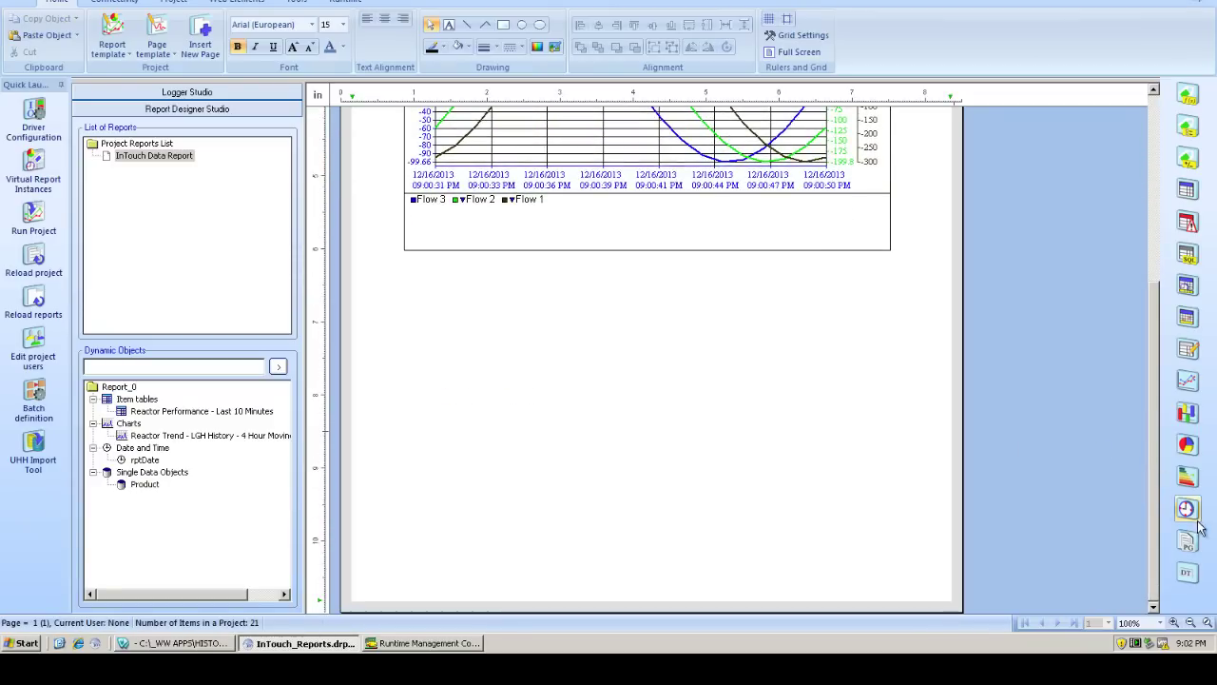
Add a black current page number at the bottom centre of the page.
{"action": "left_click", "coordinate": [640, 596]}
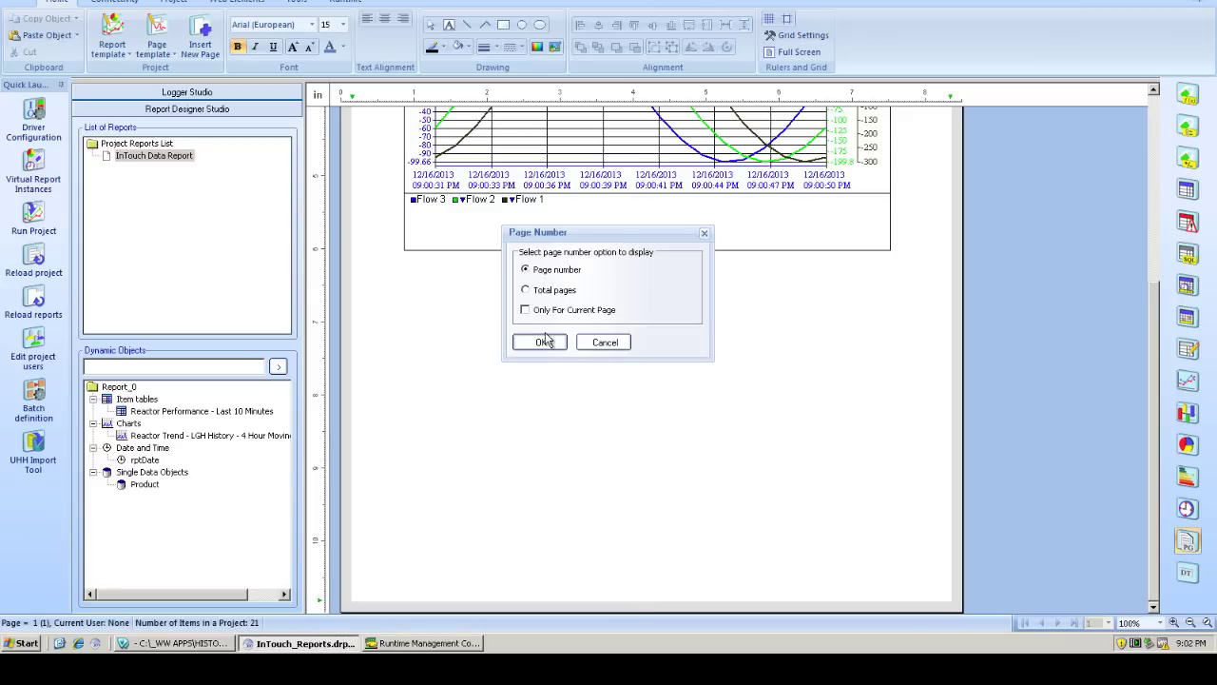
{"action": "left_click", "coordinate": [539, 345]}
{"action": "left_click", "coordinate": [342, 47]}
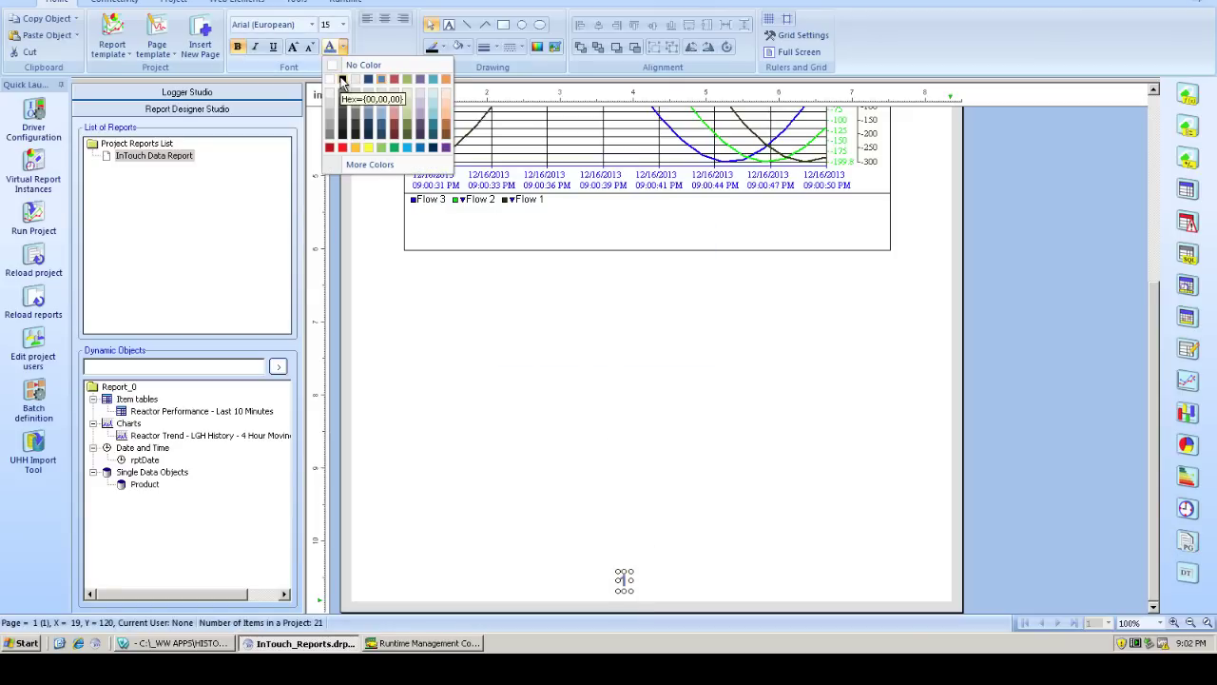
{"action": "left_click", "coordinate": [342, 80]}
{"action": "left_click", "coordinate": [504, 363]}
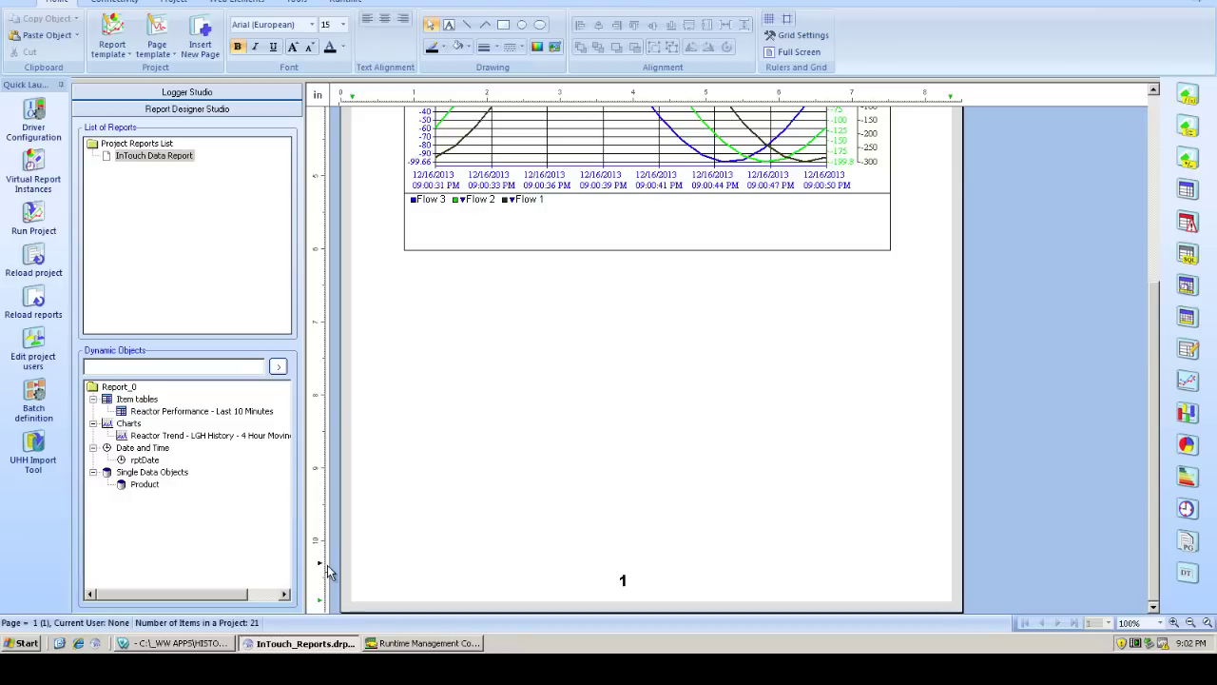
Make the report header band slightly taller.
{"action": "scroll", "coordinate": [639, 350], "scroll_direction": "up", "scroll_amount": 4}
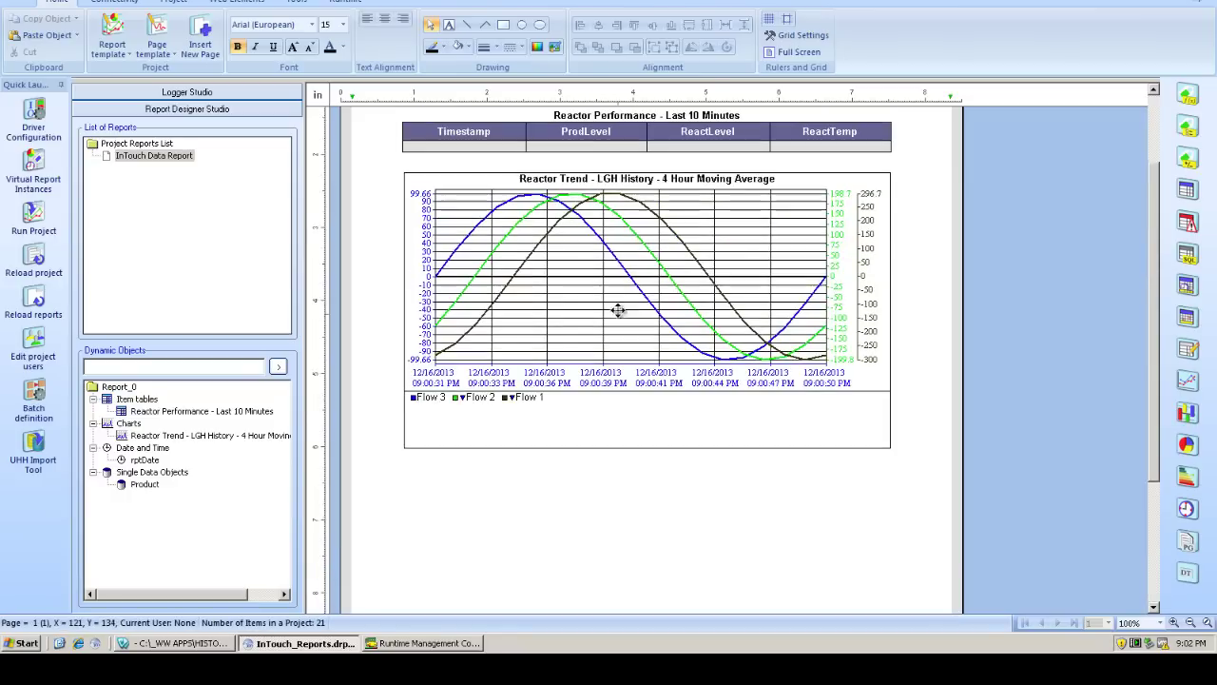
{"action": "scroll", "coordinate": [613, 302], "scroll_direction": "up", "scroll_amount": 2}
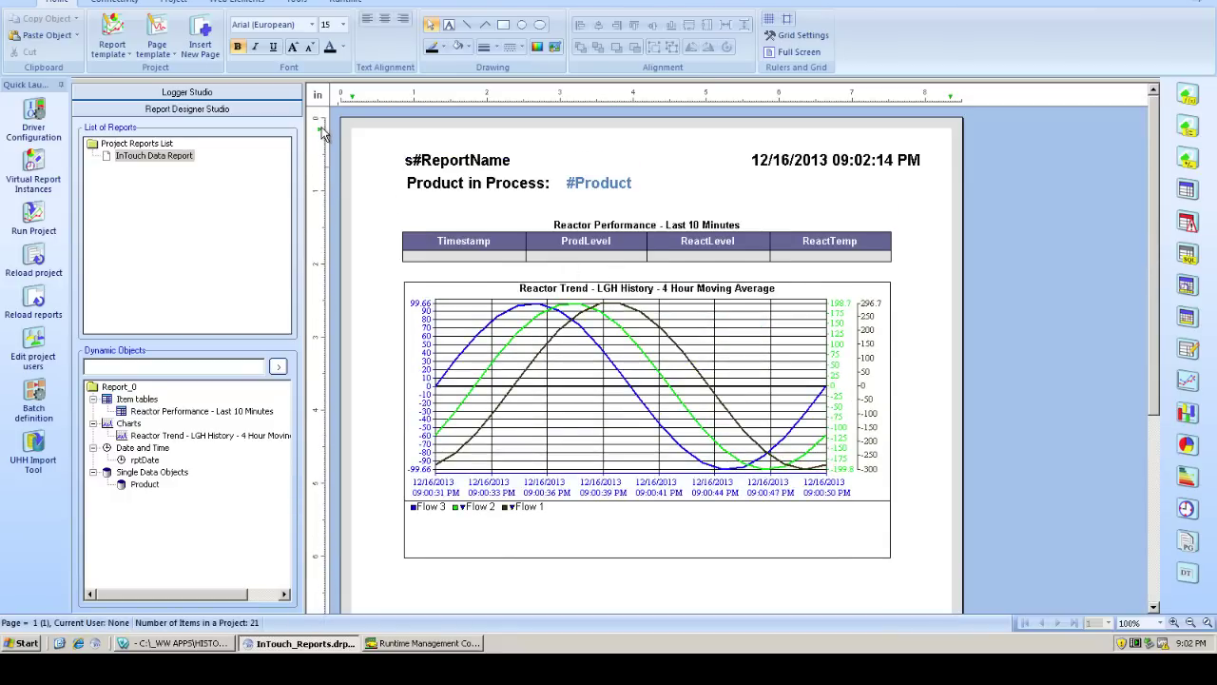
{"action": "left_click", "coordinate": [328, 198]}
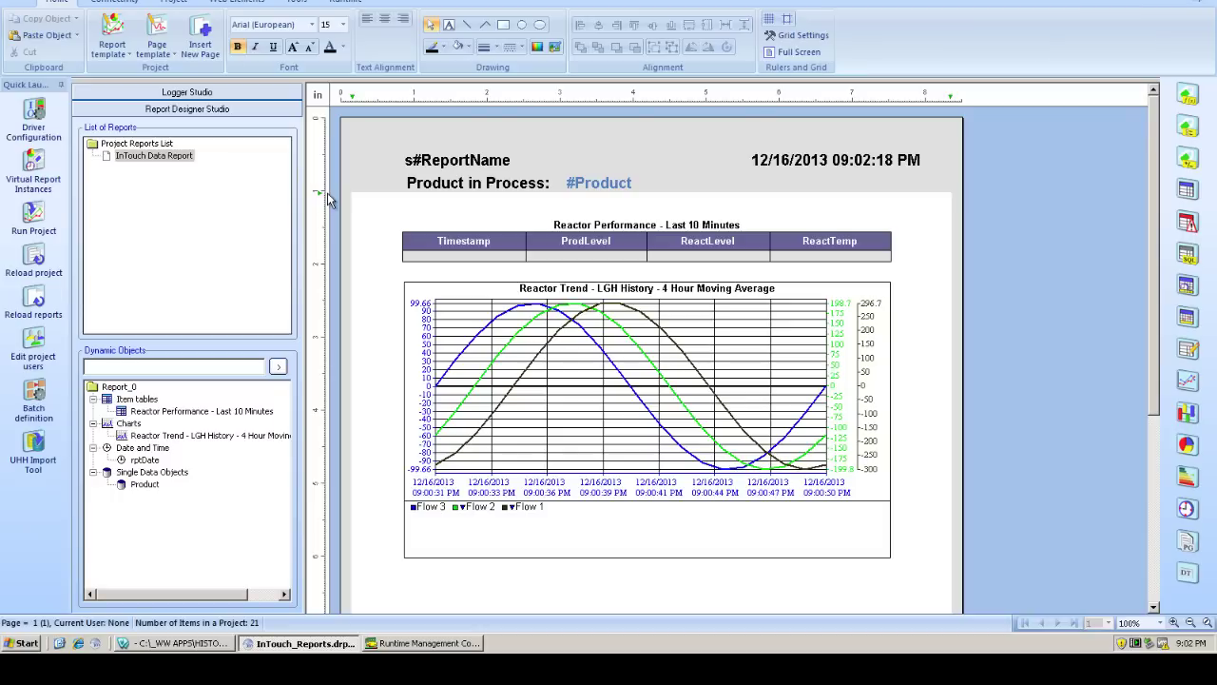
{"action": "left_click_drag", "start_coordinate": [320, 200], "coordinate": [343, 205]}
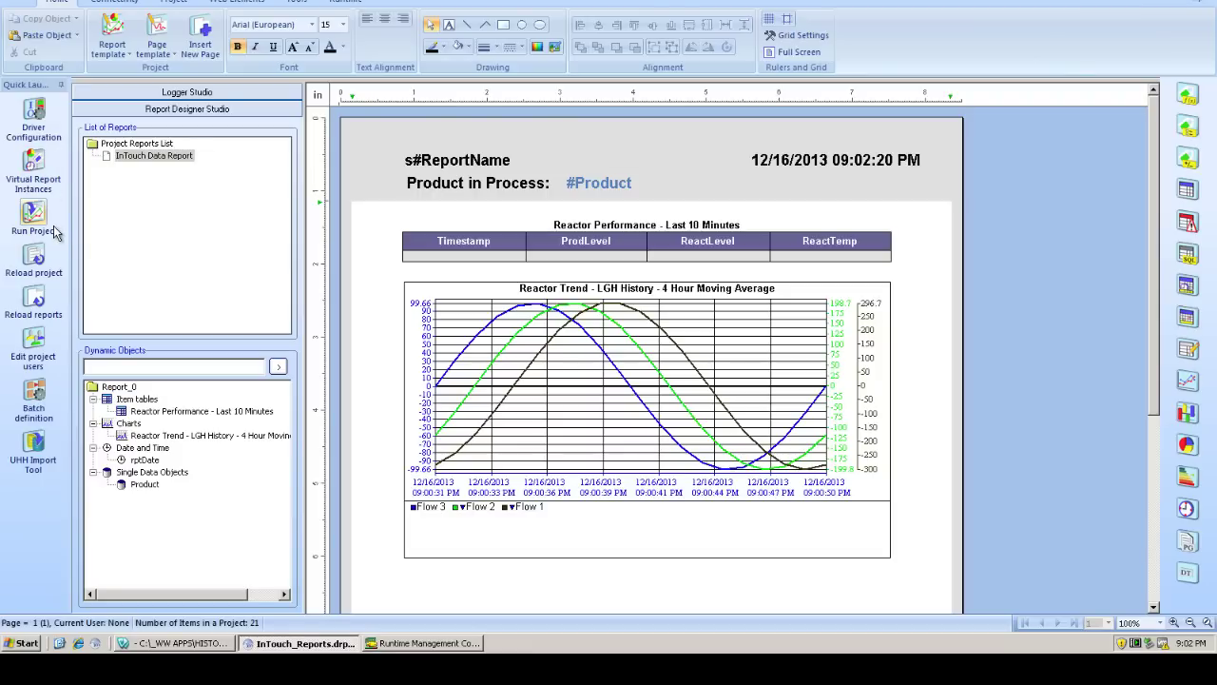
Save and reload the report design, then generate the InTouch Data Report as a PDF.
{"action": "left_click", "coordinate": [34, 297]}
{"action": "left_click", "coordinate": [543, 326]}
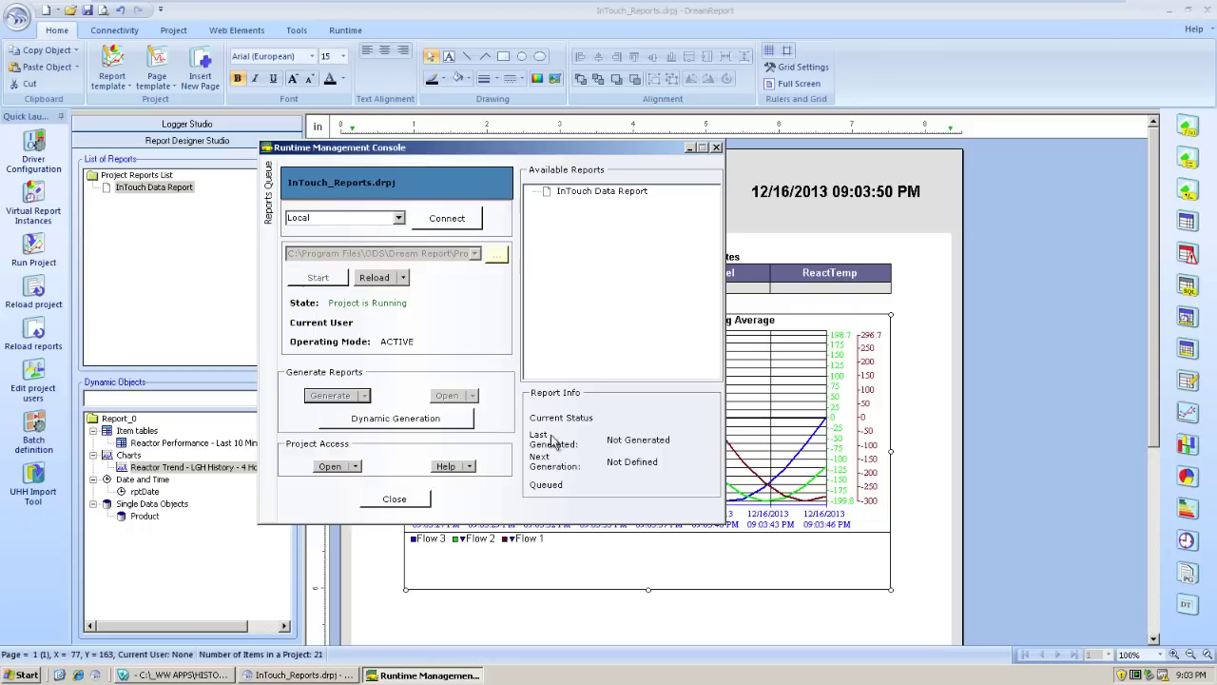
{"action": "left_click", "coordinate": [561, 189]}
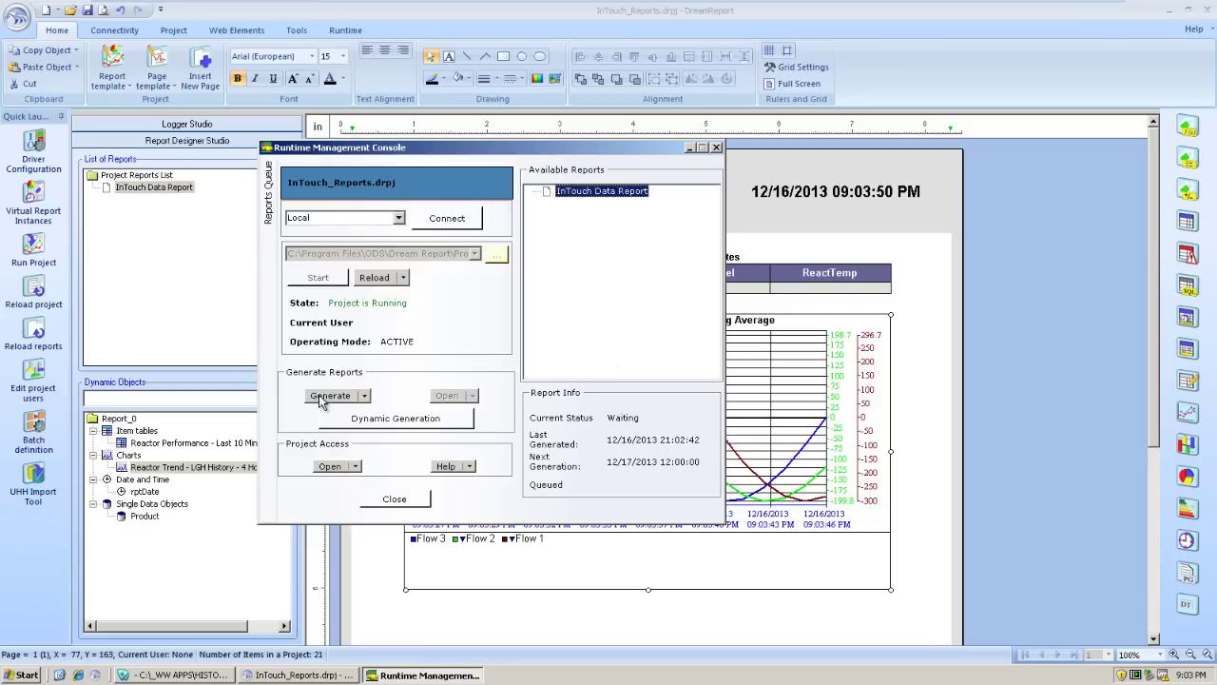
{"action": "left_click", "coordinate": [329, 396]}
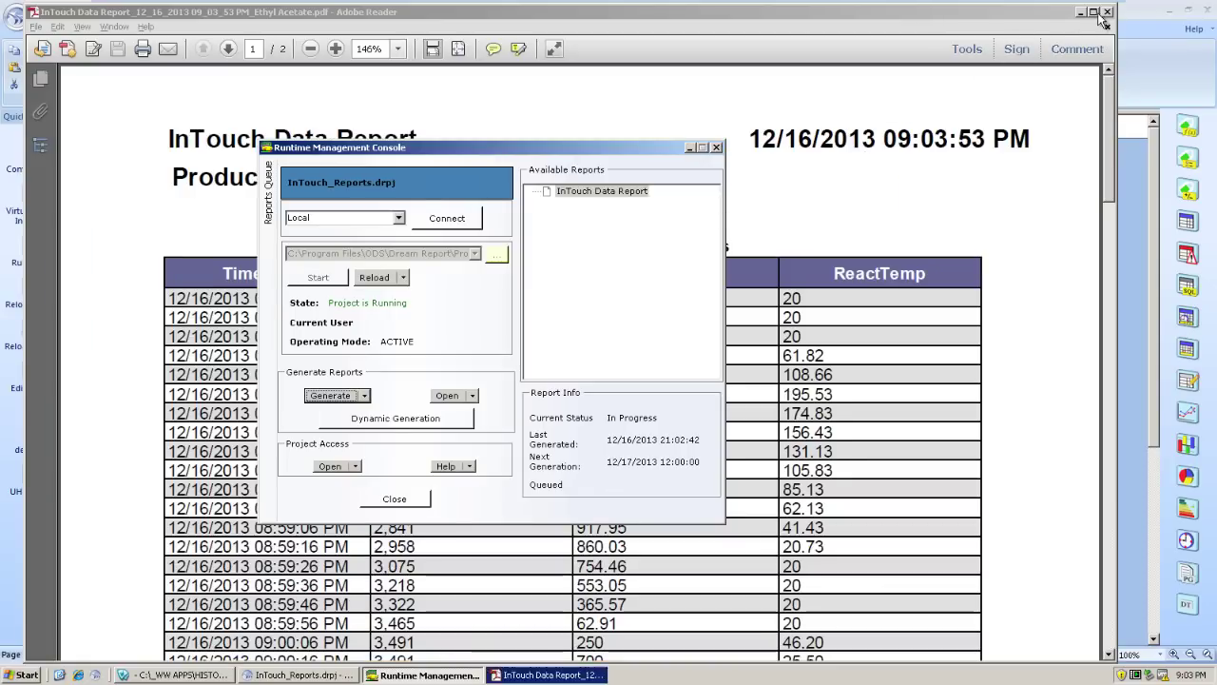
Show the full first page of the report PDF and check it against the reactor display's product, Ethyl Acetate.
{"action": "left_click", "coordinate": [1094, 13]}
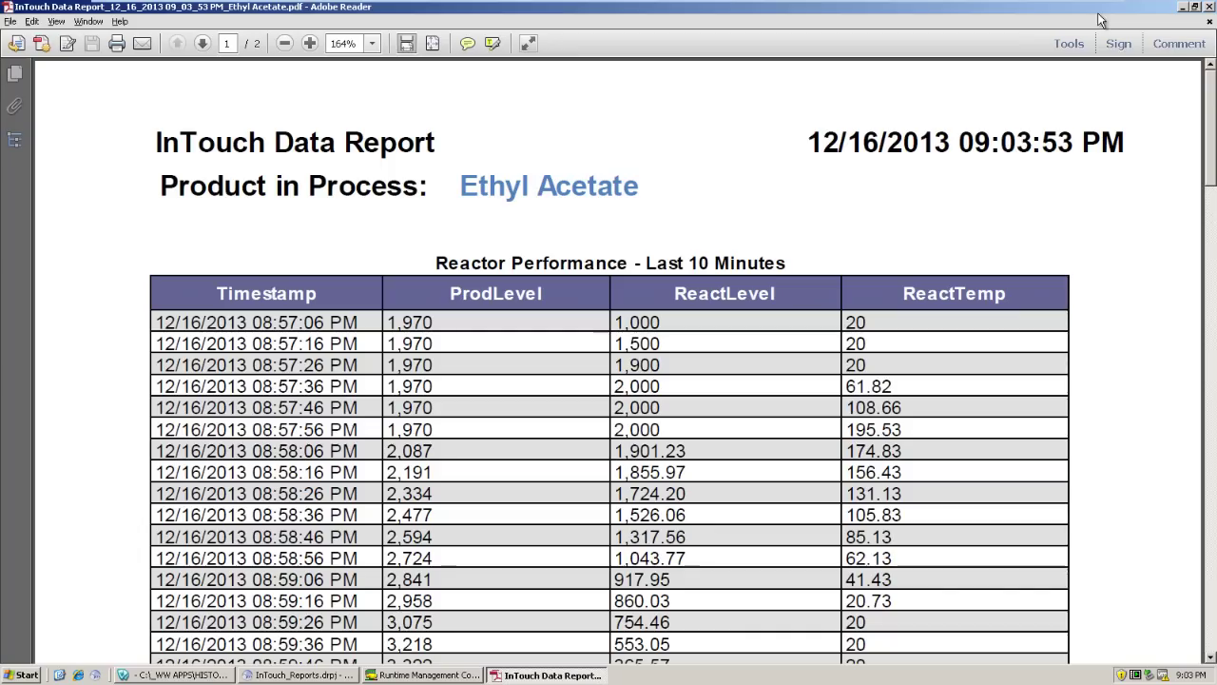
{"action": "left_click", "coordinate": [435, 45]}
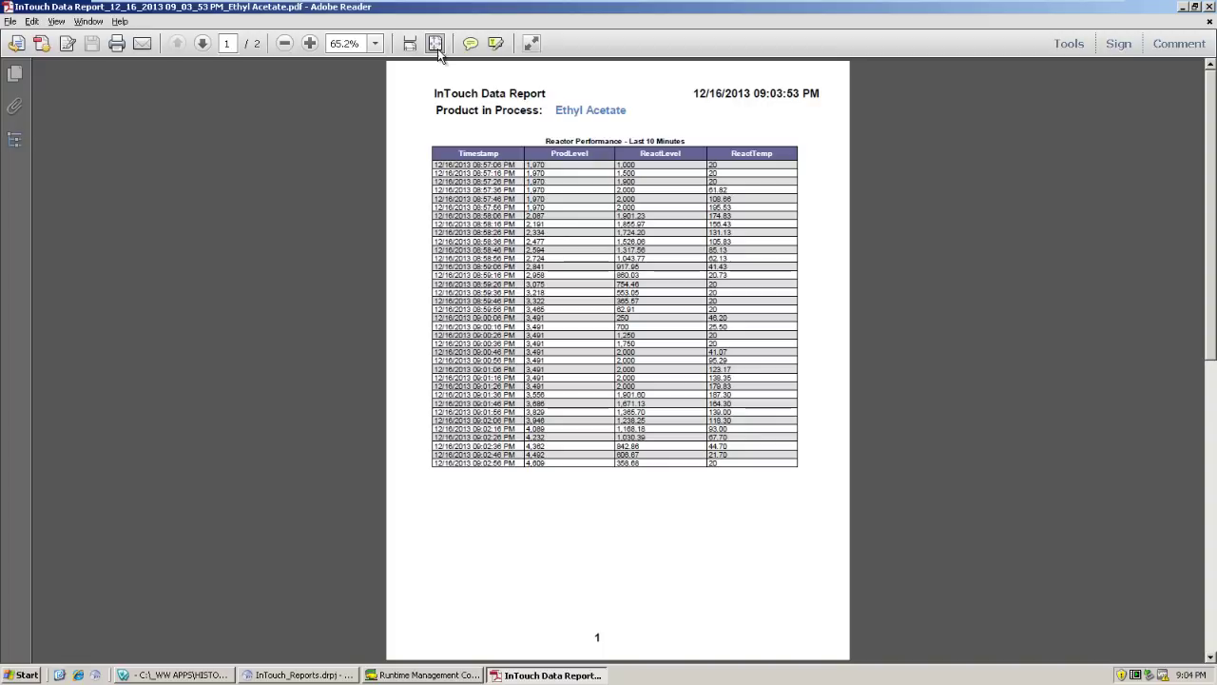
{"action": "double_click", "coordinate": [559, 114]}
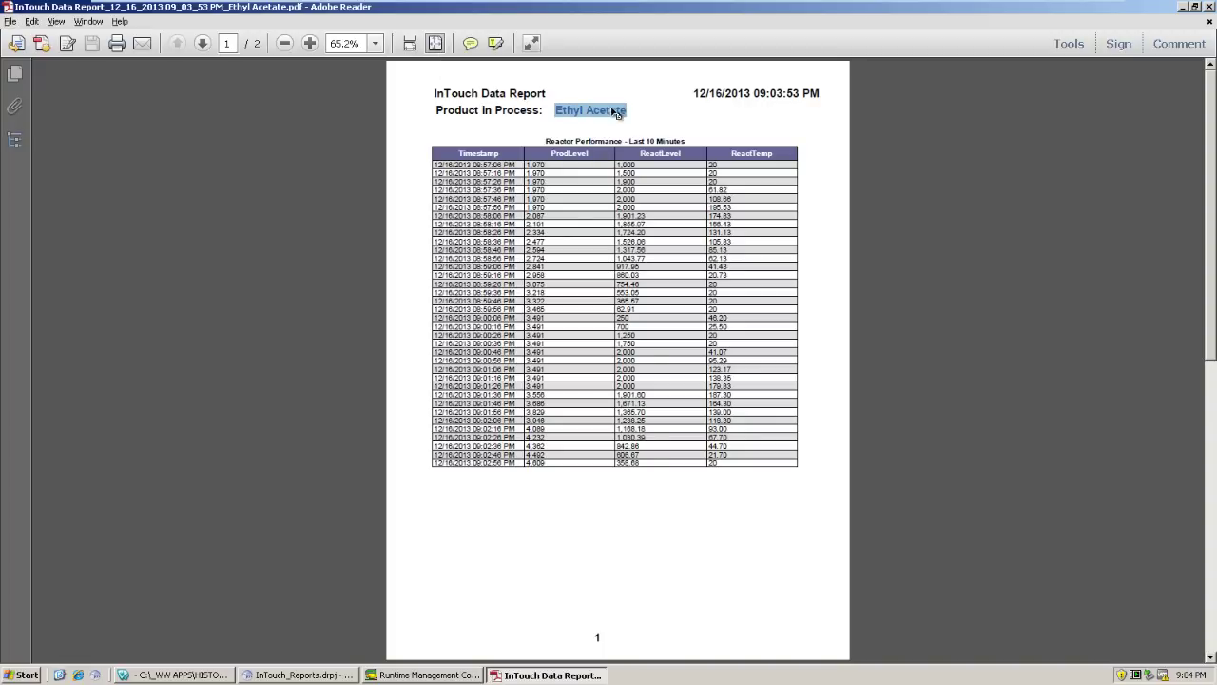
{"action": "key", "text": "alt+Tab"}
{"action": "key", "text": "alt+Tab"}
{"action": "key", "text": "alt+Tab"}
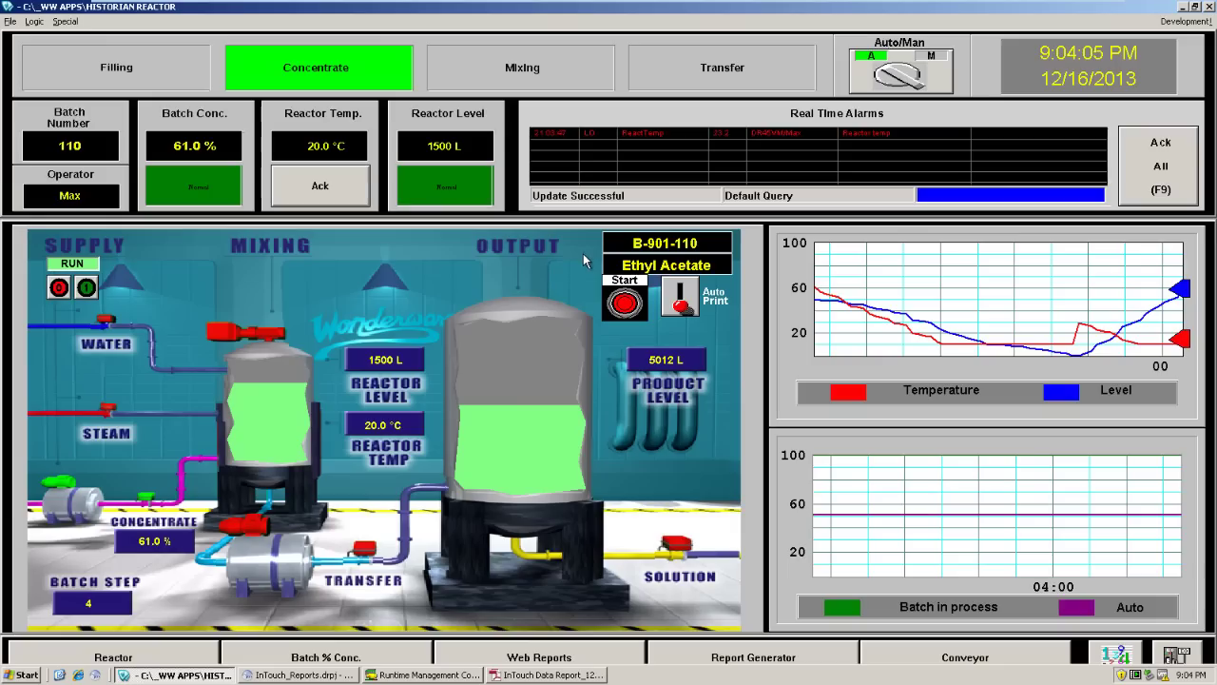
{"action": "key", "text": "alt+Tab"}
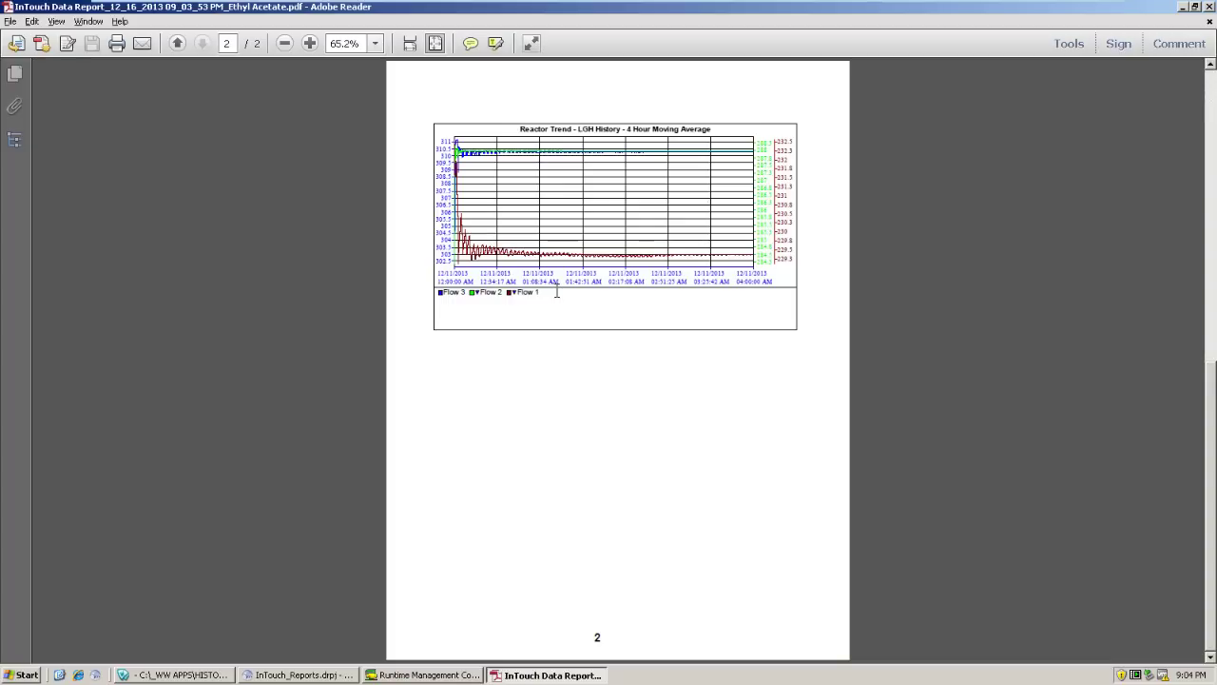
{"action": "scroll", "coordinate": [562, 290], "scroll_direction": "up", "scroll_amount": 1}
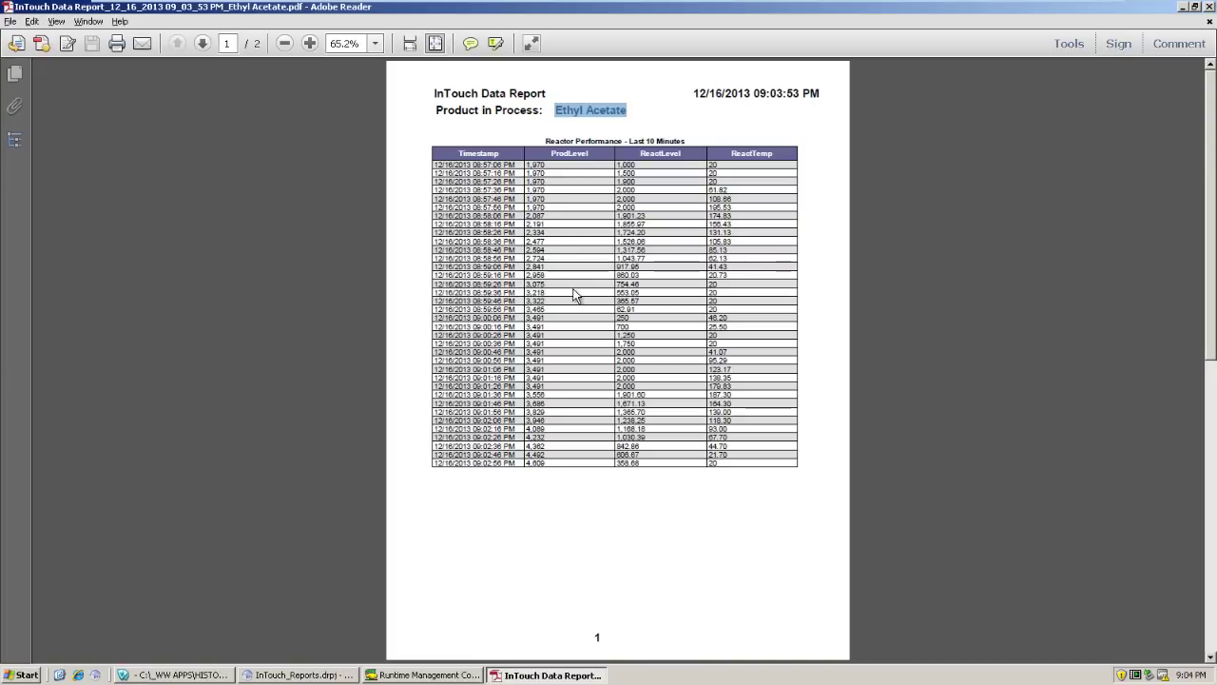
{"action": "left_click", "coordinate": [625, 224]}
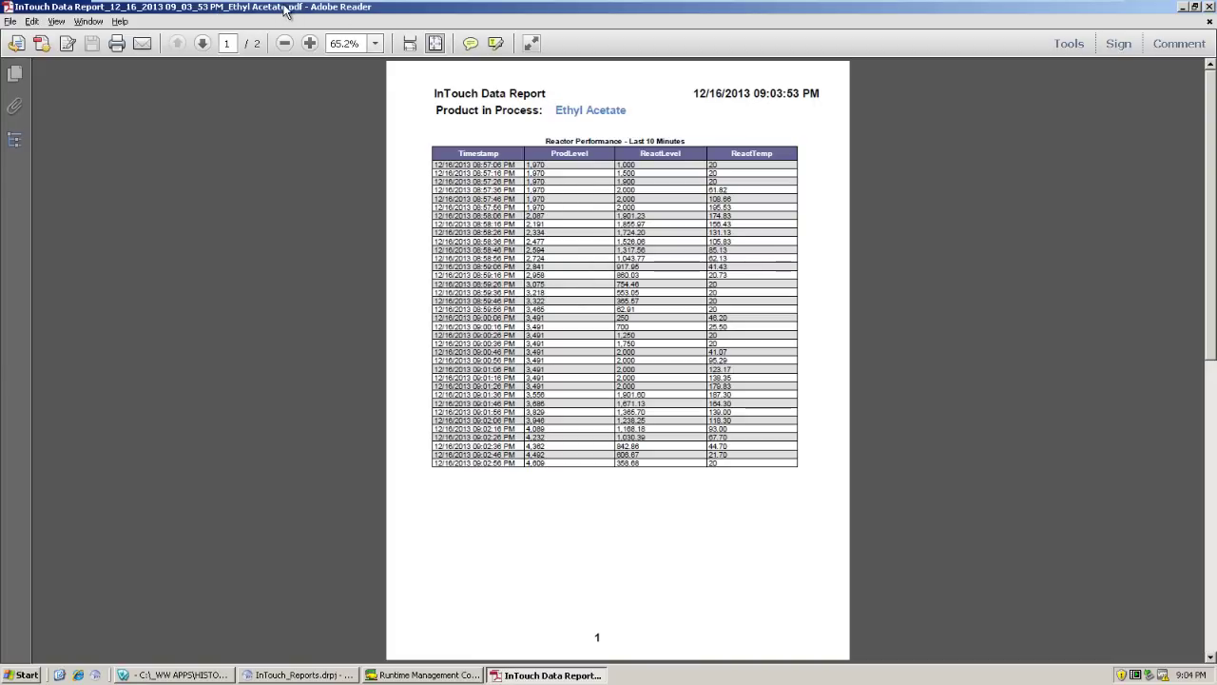
Start the next reactor batch, B-901-115, running Benzene.
{"action": "key", "text": "alt+Tab"}
{"action": "key", "text": "Tab"}
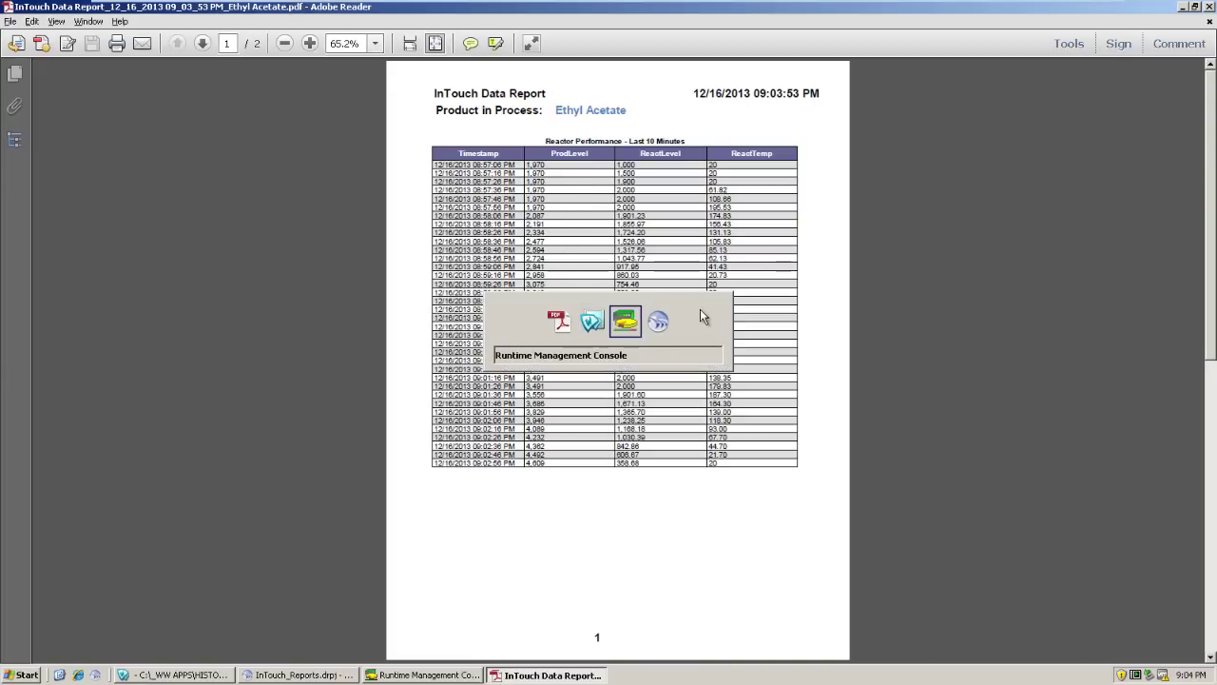
{"action": "key", "text": "alt+Tab"}
{"action": "key", "text": "Tab"}
{"action": "key", "text": "Tab"}
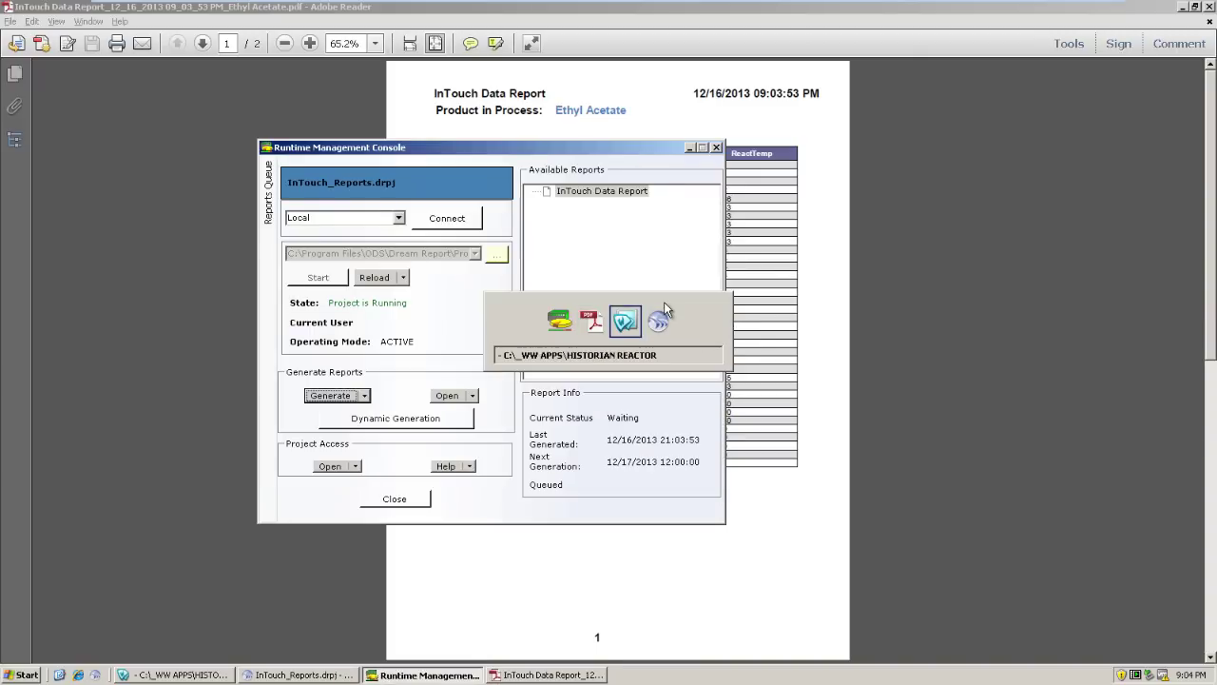
{"action": "key", "text": "shift+Tab"}
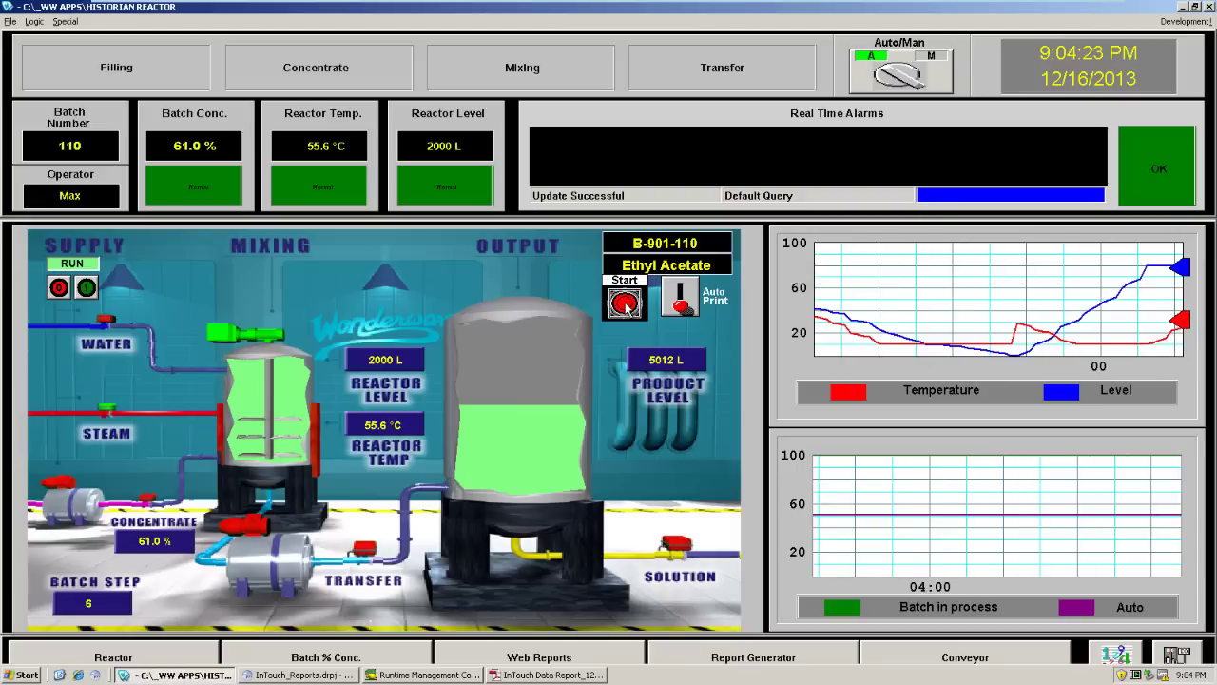
{"action": "left_click", "coordinate": [635, 303]}
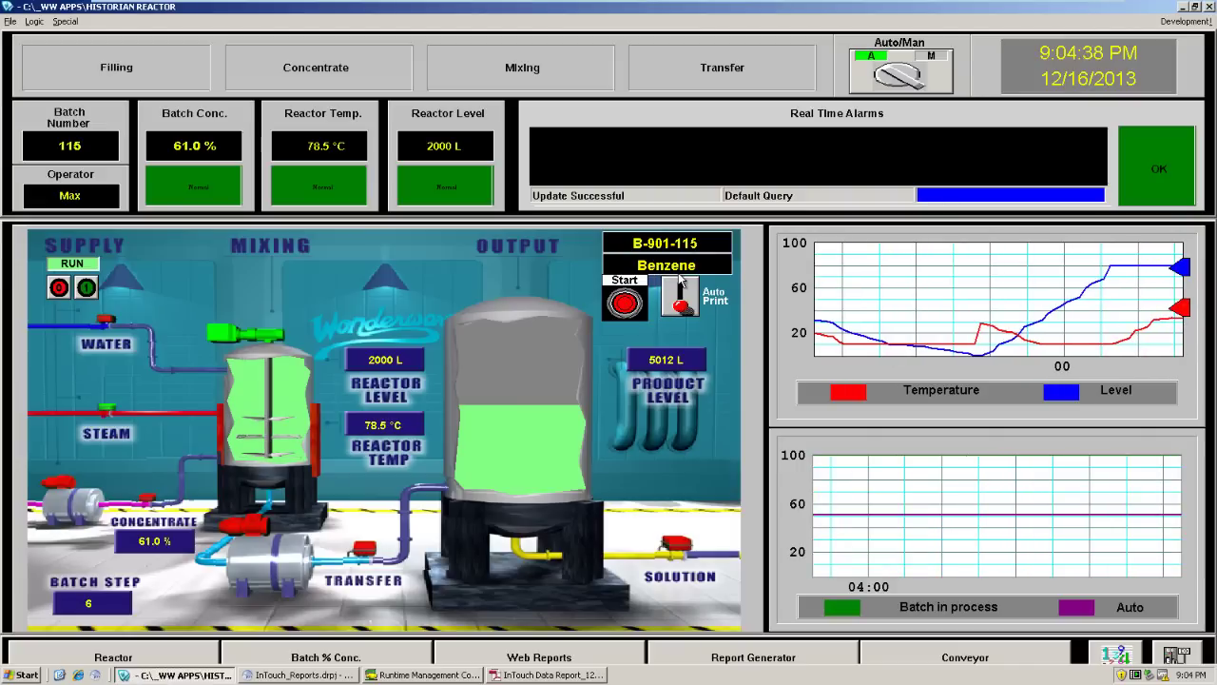
Generate a new InTouch Data Report for the Benzene batch and open its PDF.
{"action": "key", "text": "alt+Tab"}
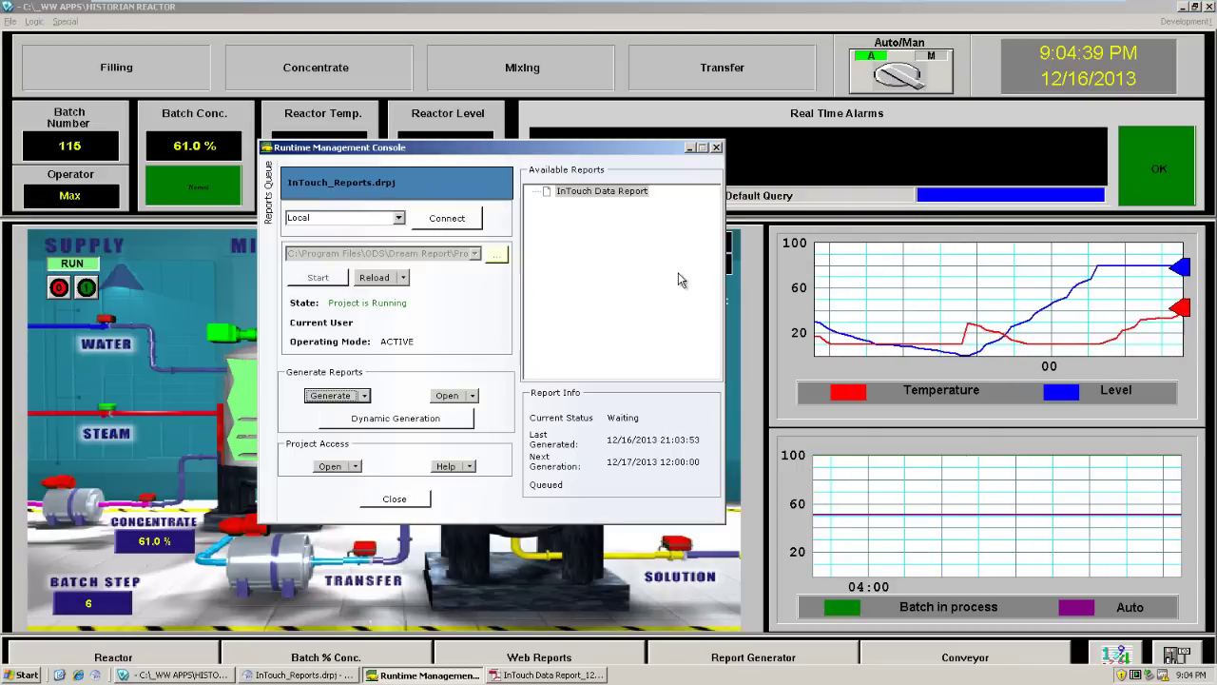
{"action": "left_click", "coordinate": [344, 397]}
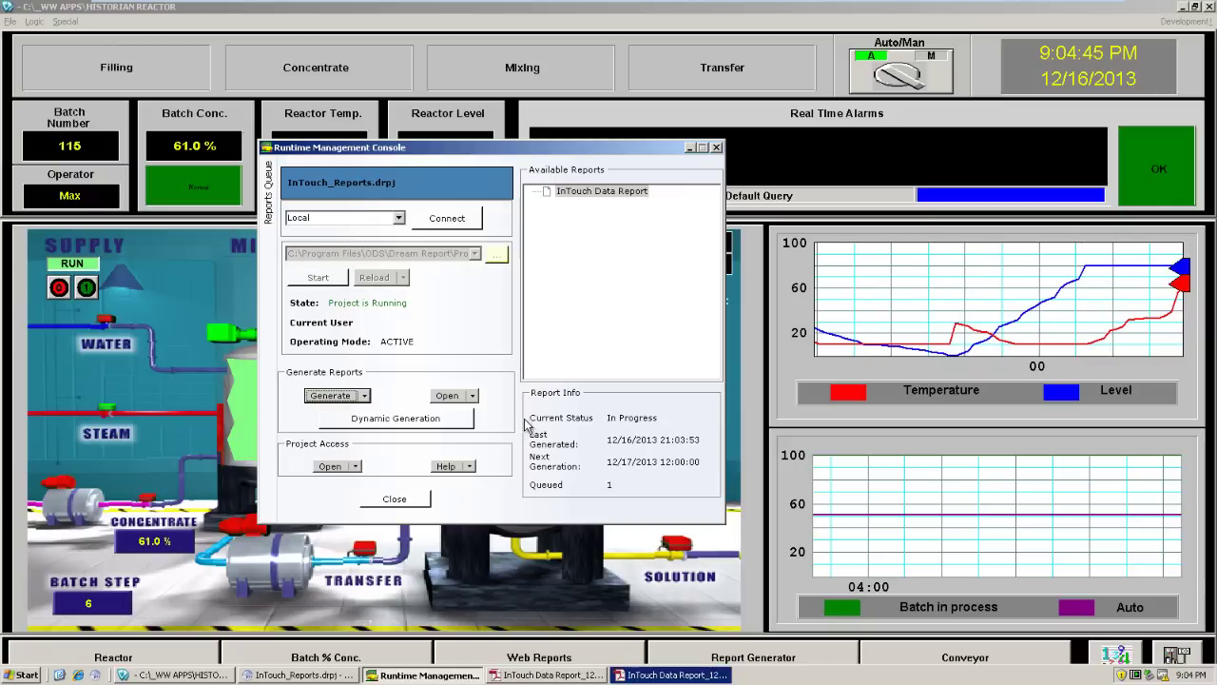
{"action": "left_click", "coordinate": [678, 675]}
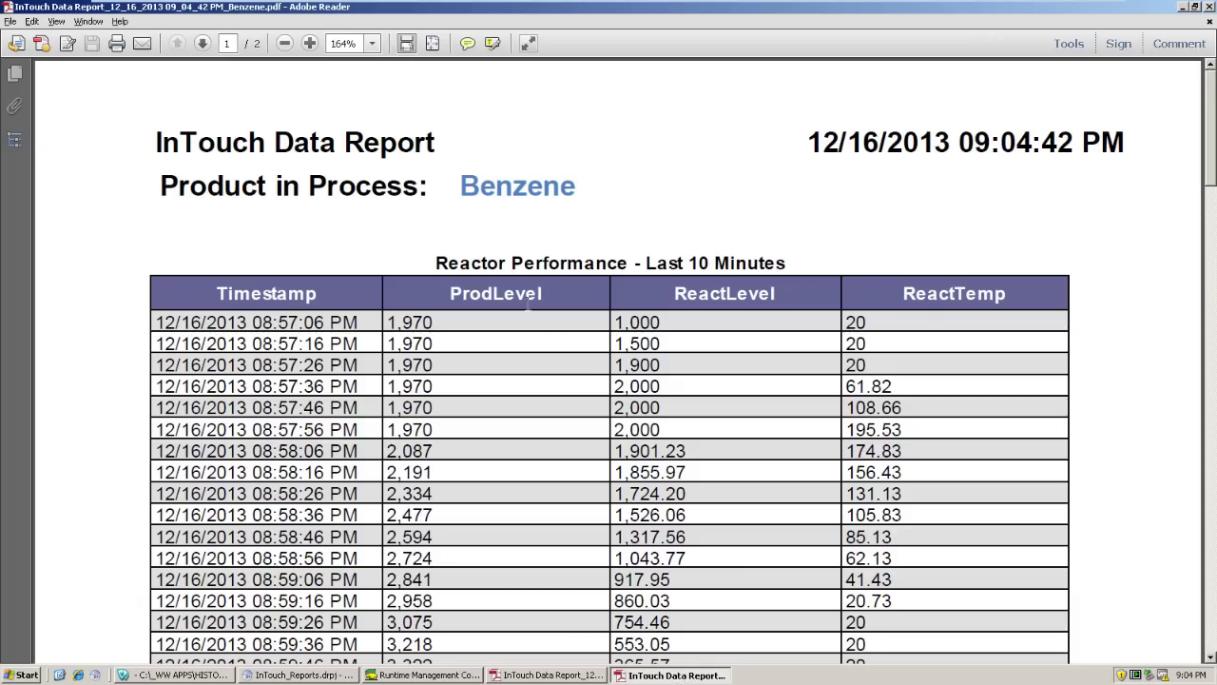
Scroll the Benzene report to the page 2 'Reactor Trend - LGH History - 4 Hour Moving Average' chart.
{"action": "scroll", "coordinate": [472, 307], "scroll_direction": "down", "scroll_amount": 2, "text": "ctrl"}
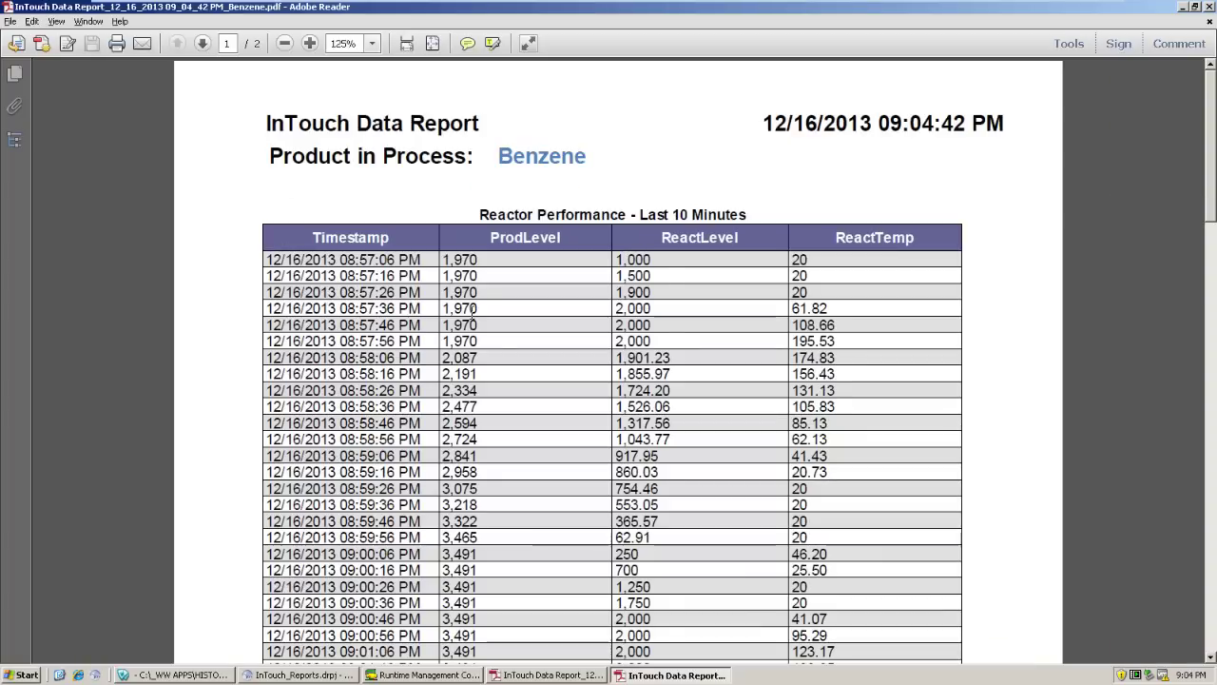
{"action": "scroll", "coordinate": [471, 307], "scroll_direction": "down", "scroll_amount": 5}
{"action": "scroll", "coordinate": [472, 307], "scroll_direction": "down", "scroll_amount": 10}
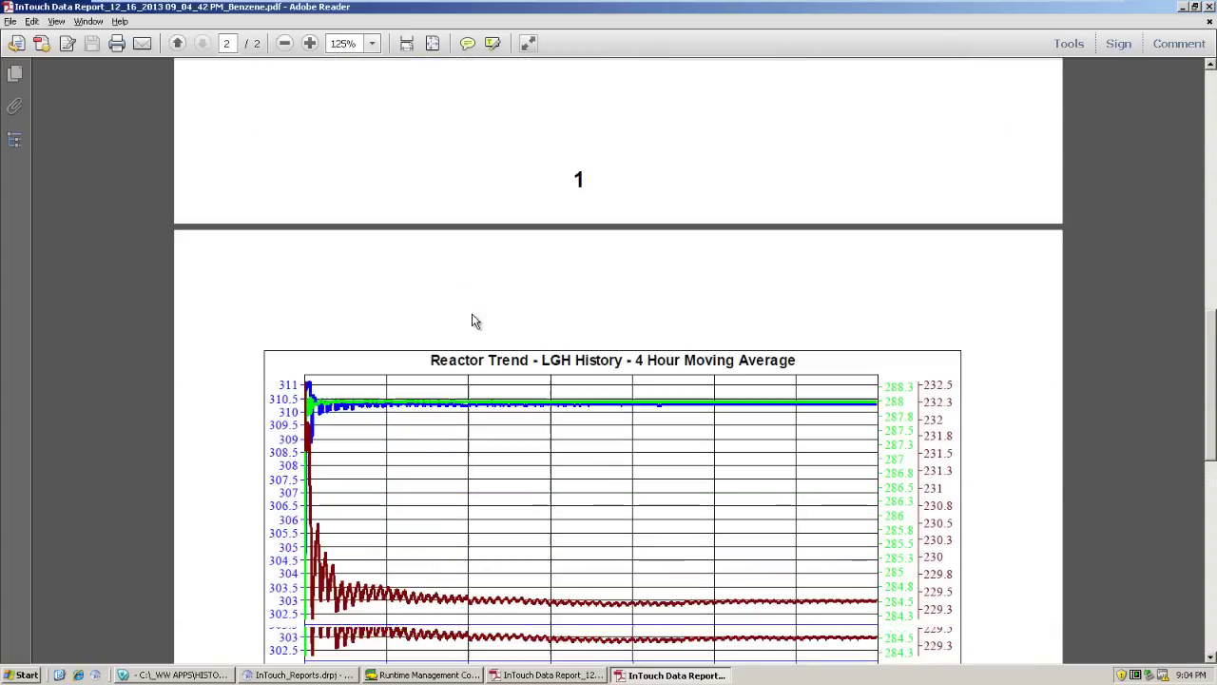